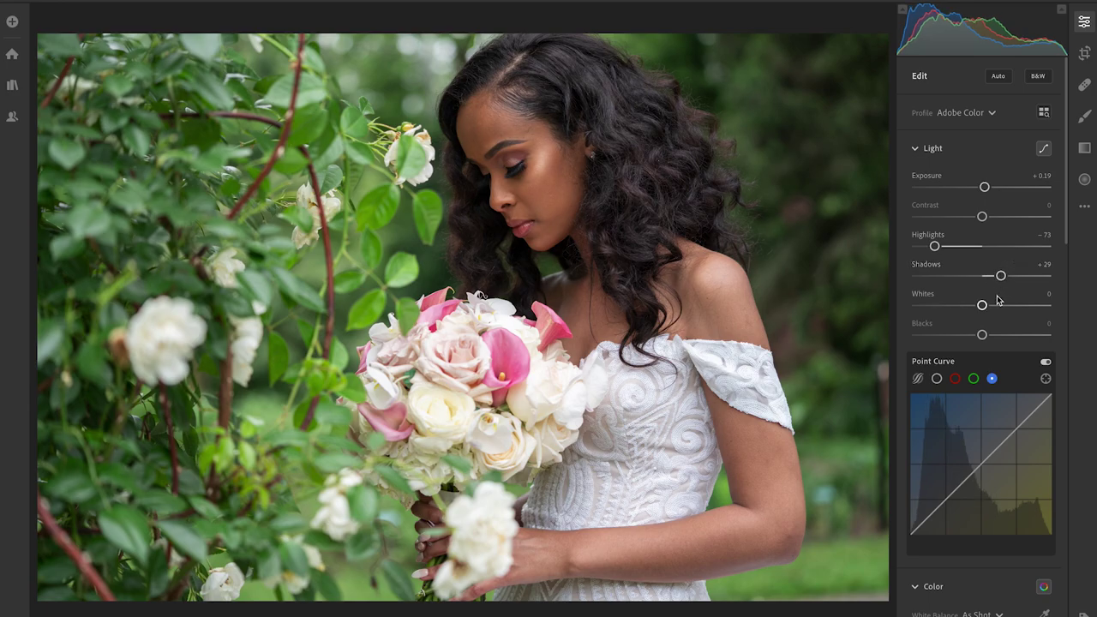
Step: Set Blacks to −21, and on the overall point curve add shadow, midtone and highlight points and slightly raise the black endpoint
left_click_drag(982, 334, 966, 335)
scroll(968, 335, "down", 2)
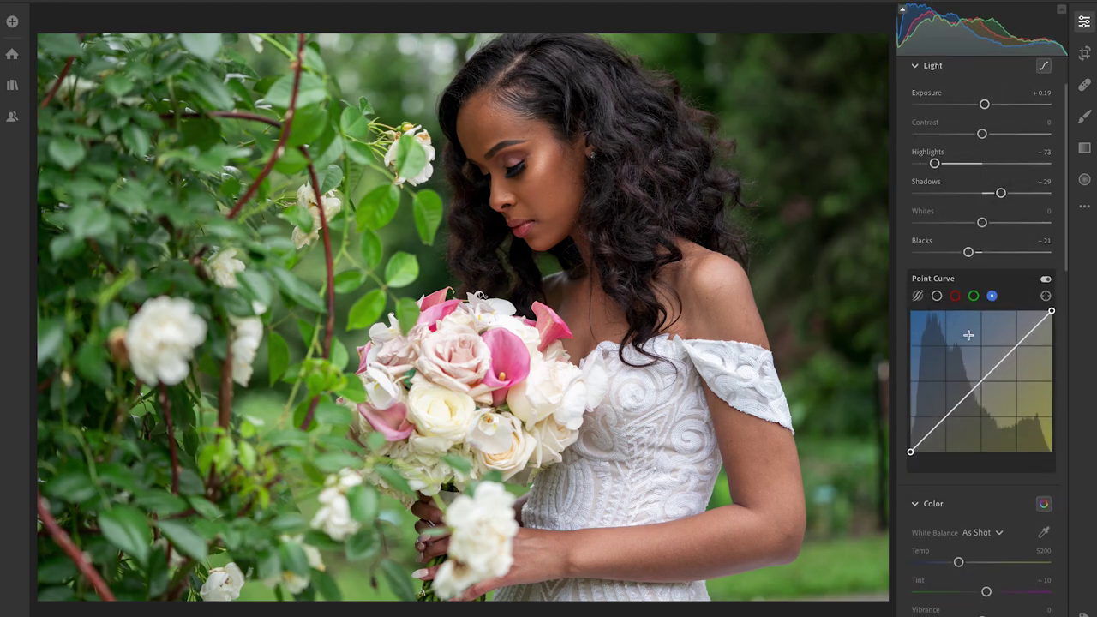
scroll(969, 335, "down", 1)
left_click(937, 265)
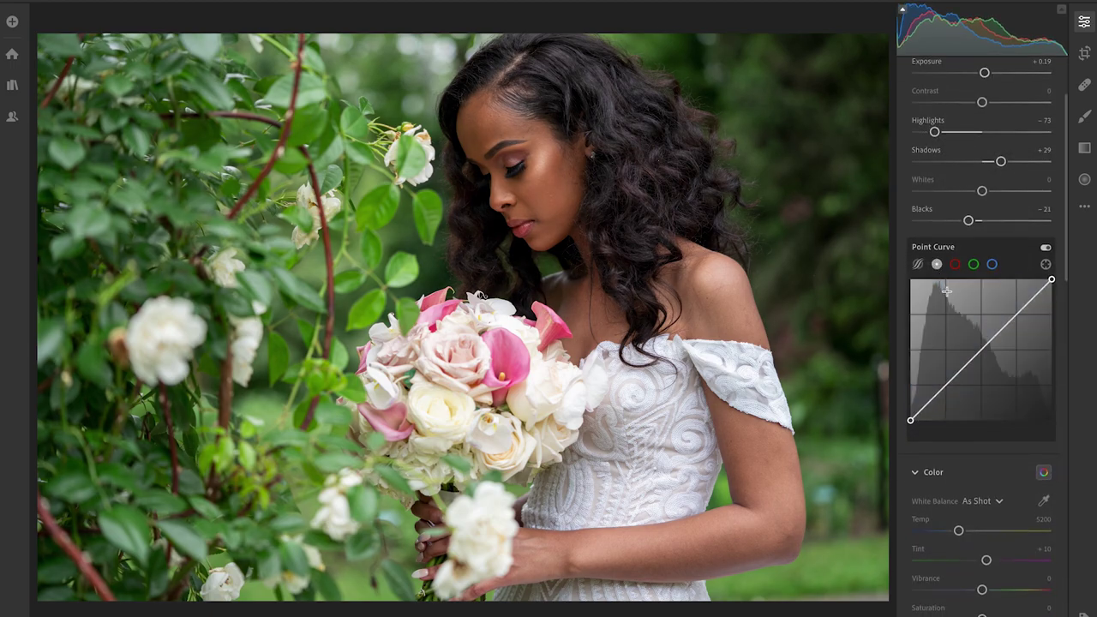
left_click(944, 386)
left_click(979, 351)
left_click(1016, 314)
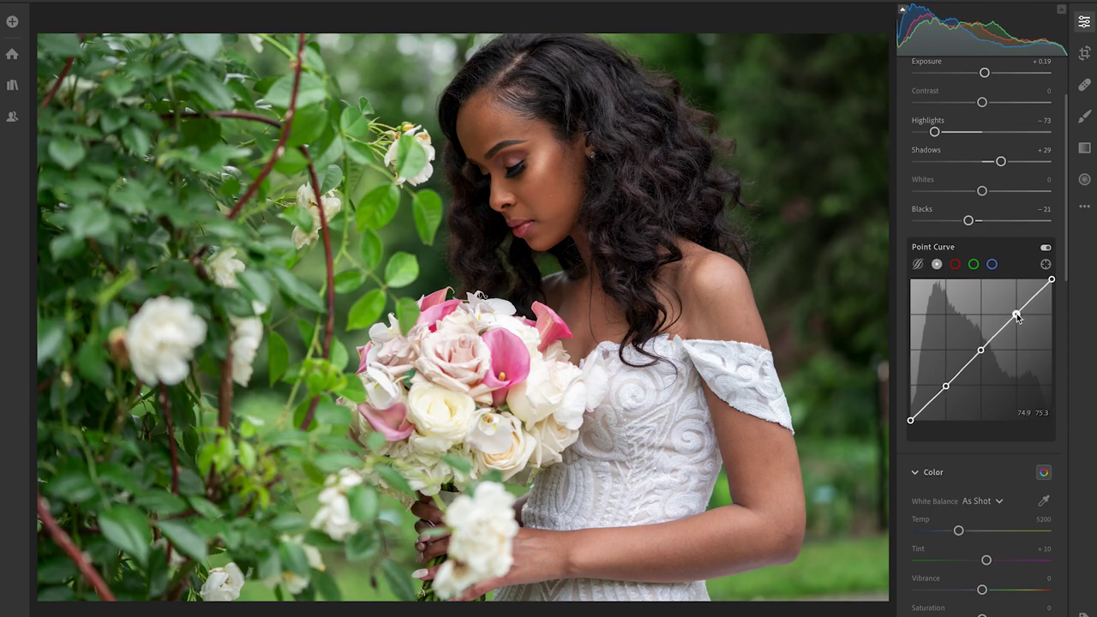
left_click_drag(911, 422, 949, 391)
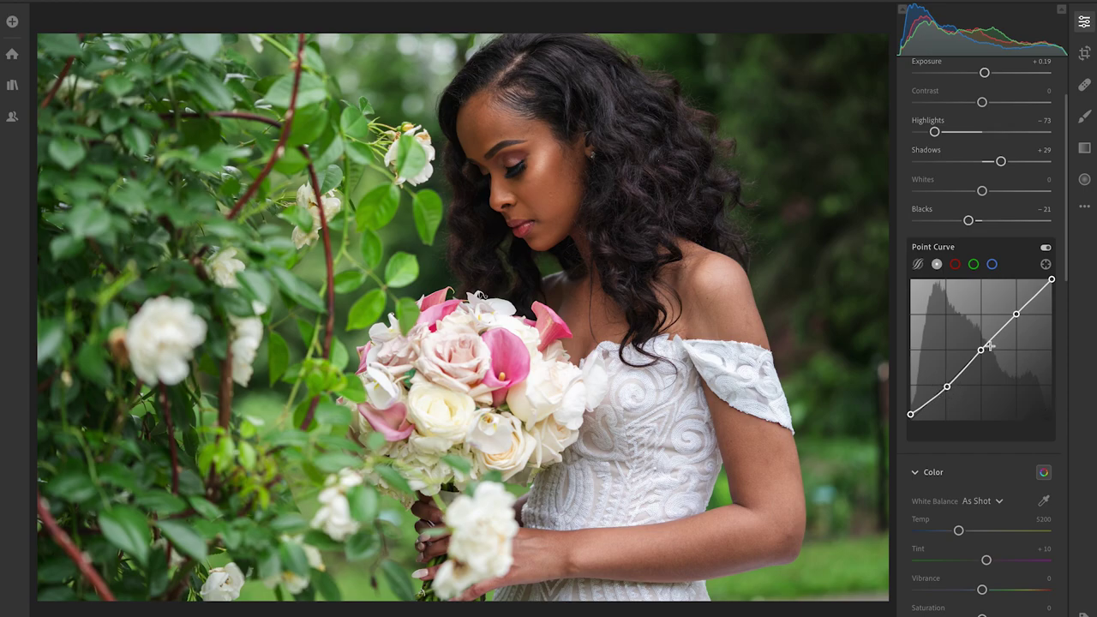
Step: On the blue channel of the point curve, raise the black endpoint's output to about 4
left_click(953, 266)
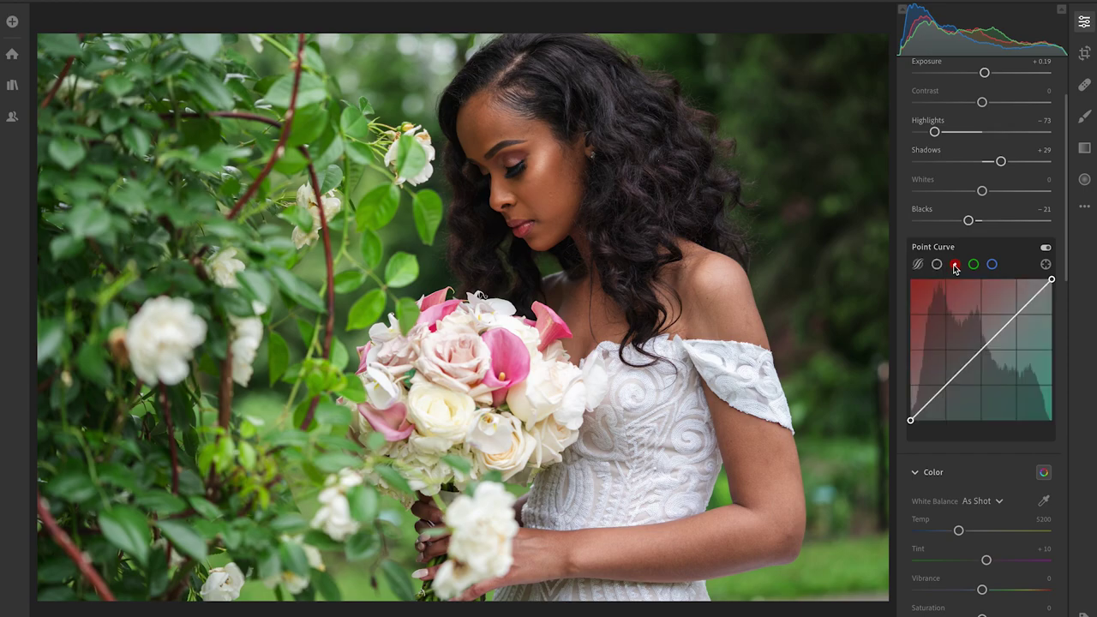
left_click(1052, 279)
left_click(992, 264)
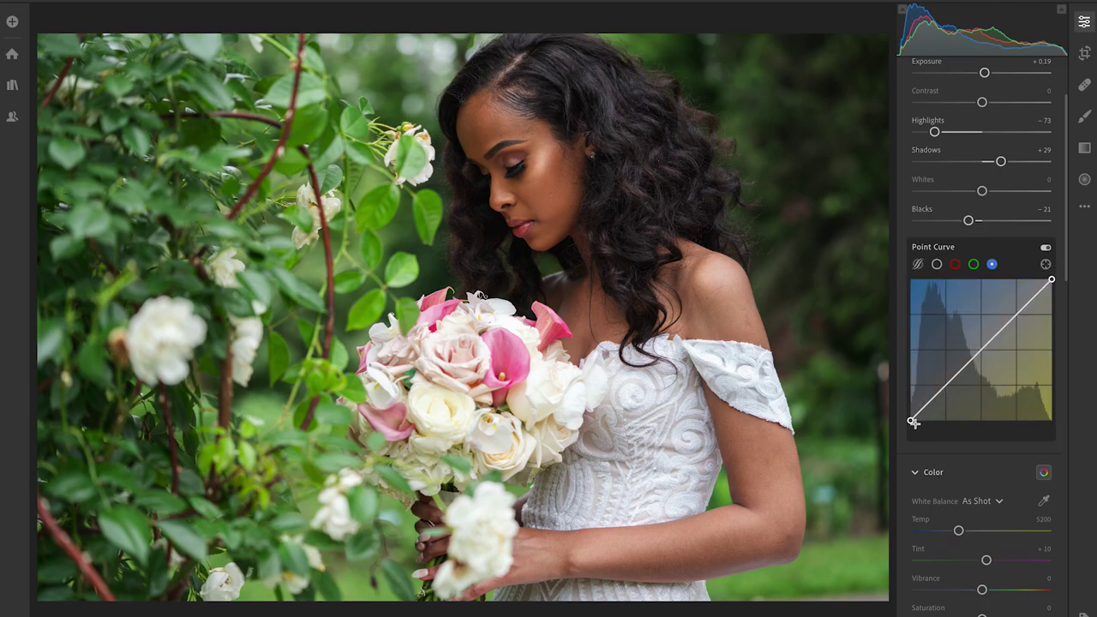
left_click_drag(913, 423, 910, 415)
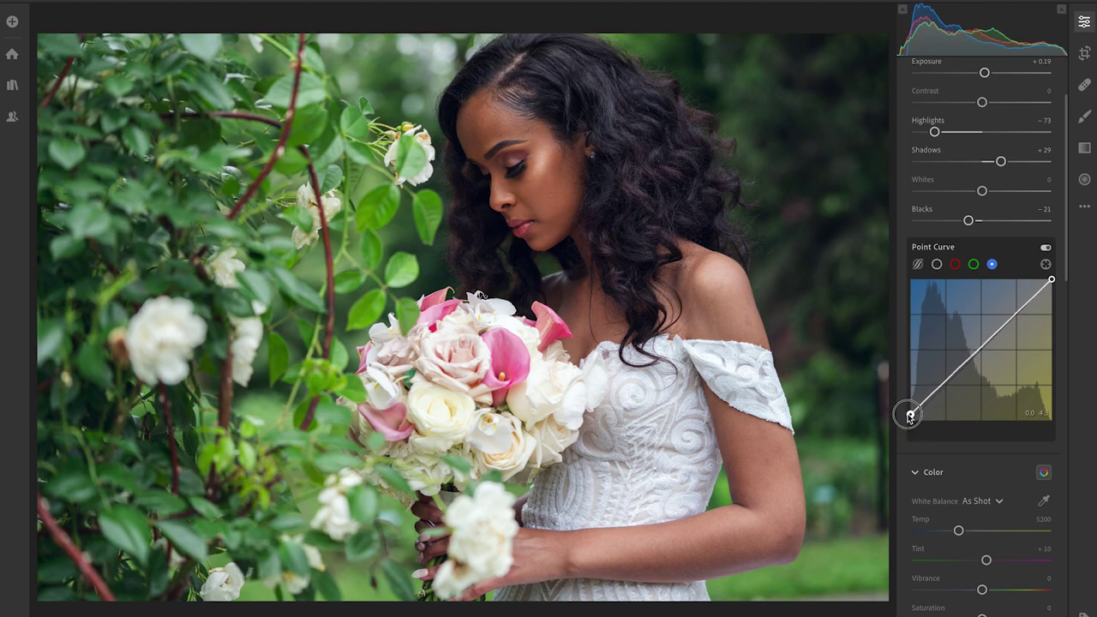
Step: Set the photo's Vibrance to +33 and its overall Saturation to −14
scroll(963, 466, "down", 5)
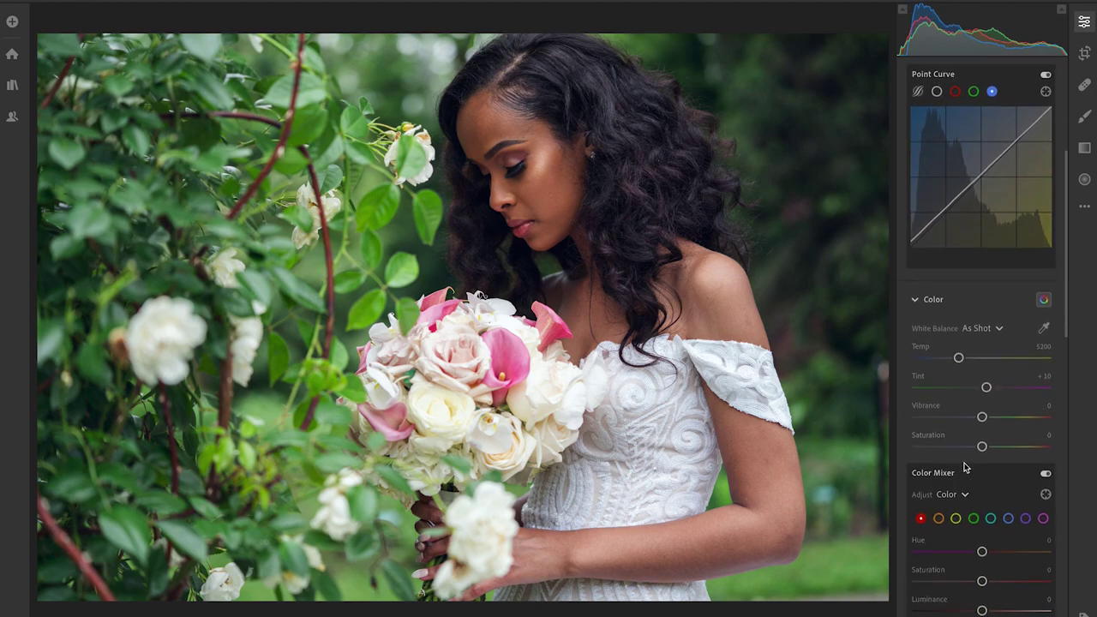
left_click_drag(983, 417, 974, 453)
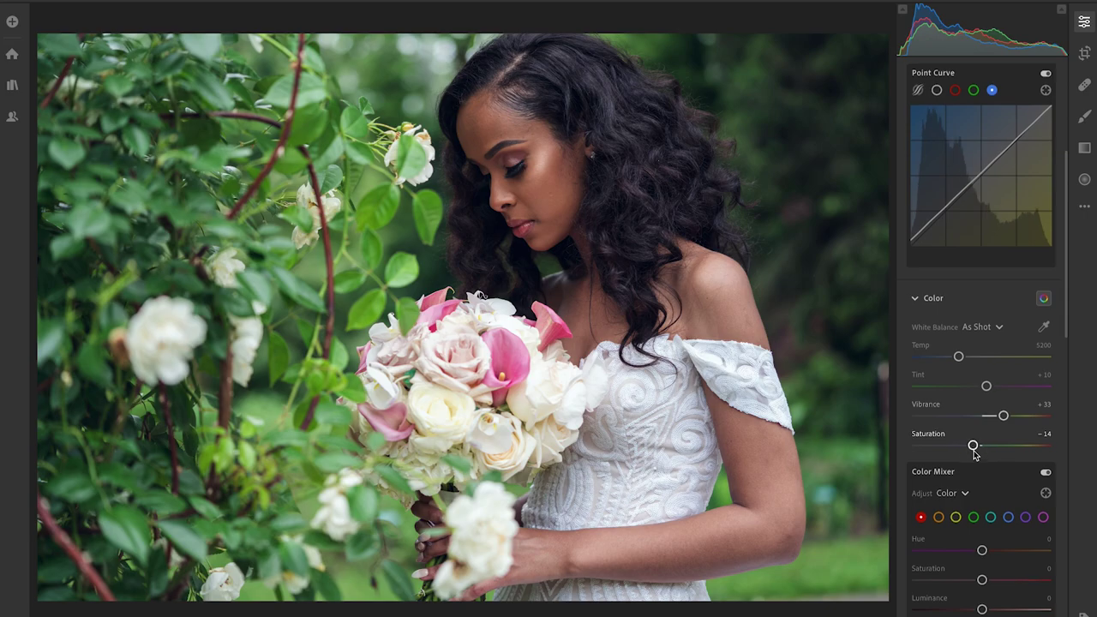
Step: In the Color Mixer, set the reds to Hue +9 and Saturation +47, and the oranges to Saturation +8
scroll(975, 453, "down", 3)
left_click_drag(982, 459, 990, 430)
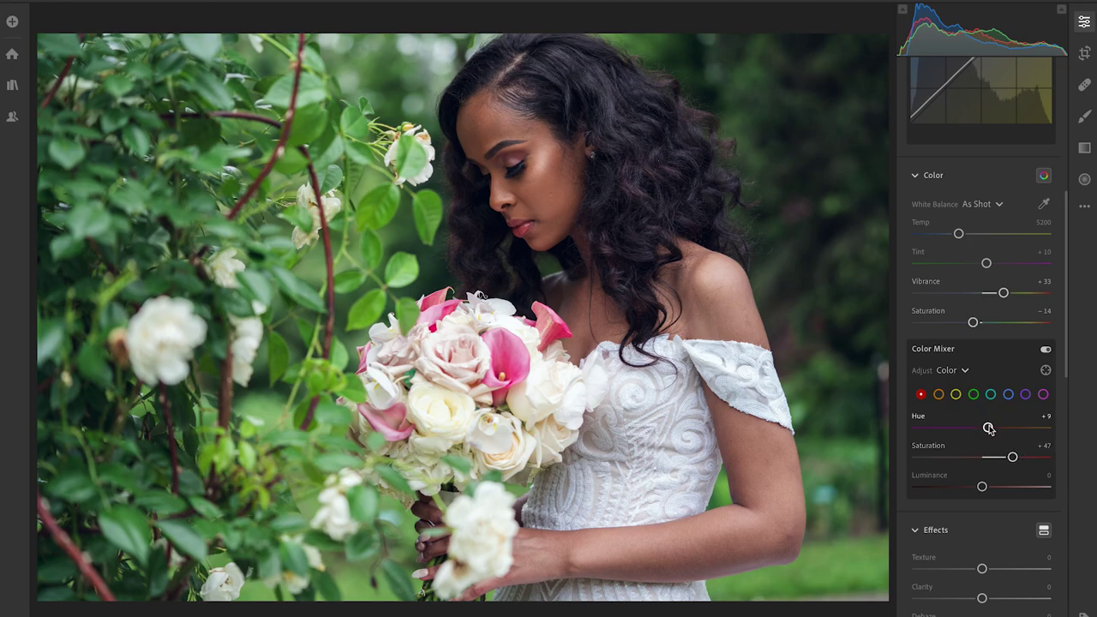
left_click(938, 394)
left_click_drag(982, 458, 988, 460)
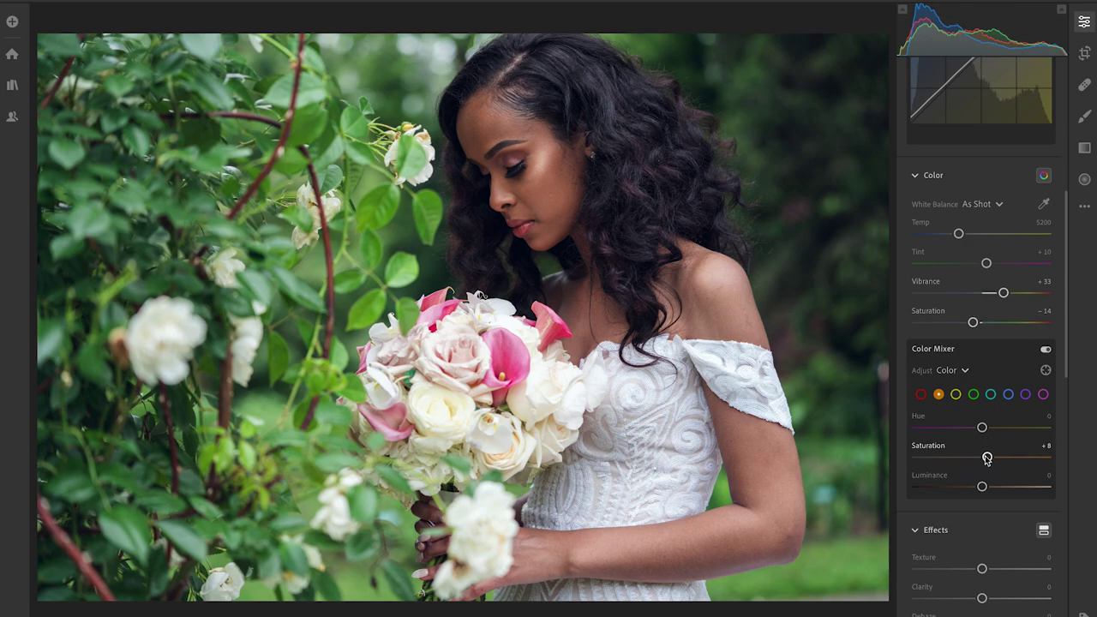
Step: In the Color Mixer, mute the greens by lowering their saturation and set the yellows to Hue −61 and Saturation +62
left_click(957, 395)
left_click_drag(983, 460, 938, 455)
left_click(973, 394)
mouse_move(982, 427)
left_mouse_down()
mouse_move(925, 428)
mouse_move(985, 428)
left_mouse_up()
left_click_drag(939, 457, 922, 456)
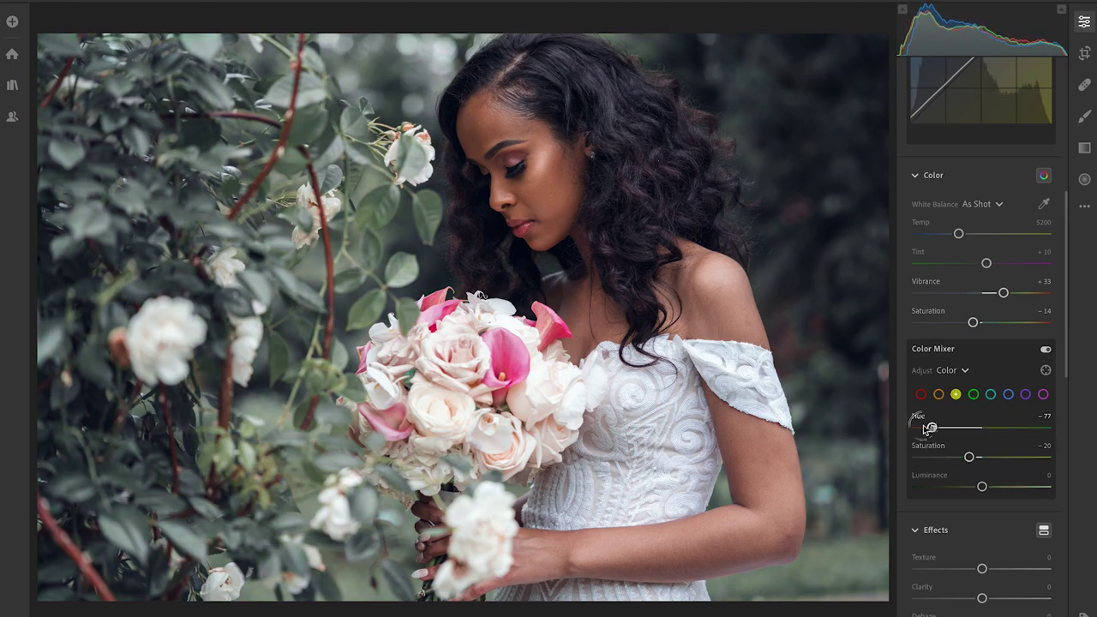
left_click_drag(927, 426, 1022, 459)
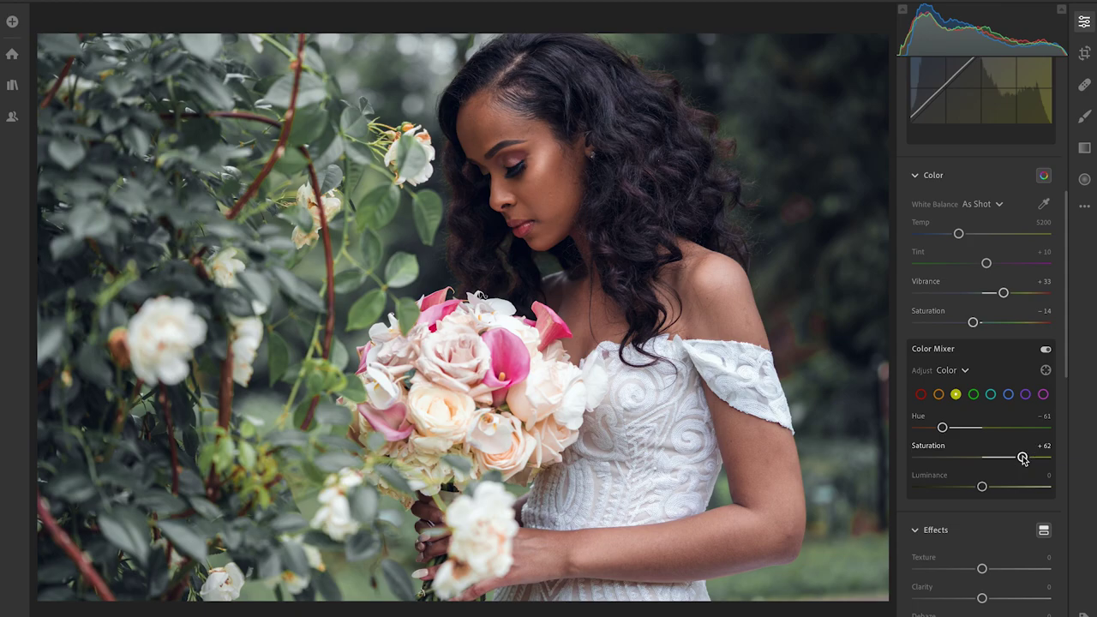
Step: Set Texture to +11, Clarity to +20 and a Vignette of −14 with its Highlights at 10
scroll(1023, 459, "down", 3)
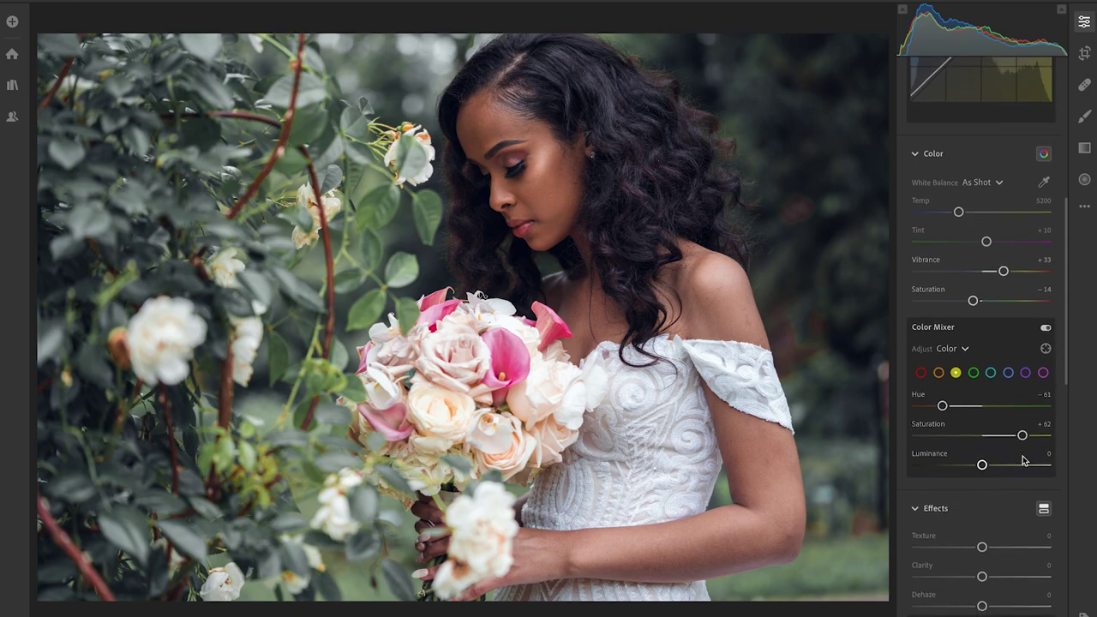
scroll(1022, 461, "down", 1)
mouse_move(982, 473)
left_mouse_down()
mouse_move(997, 476)
mouse_move(969, 445)
mouse_move(996, 443)
mouse_move(973, 470)
left_mouse_up()
scroll(989, 444, "down", 2)
scroll(974, 472, "down", 3)
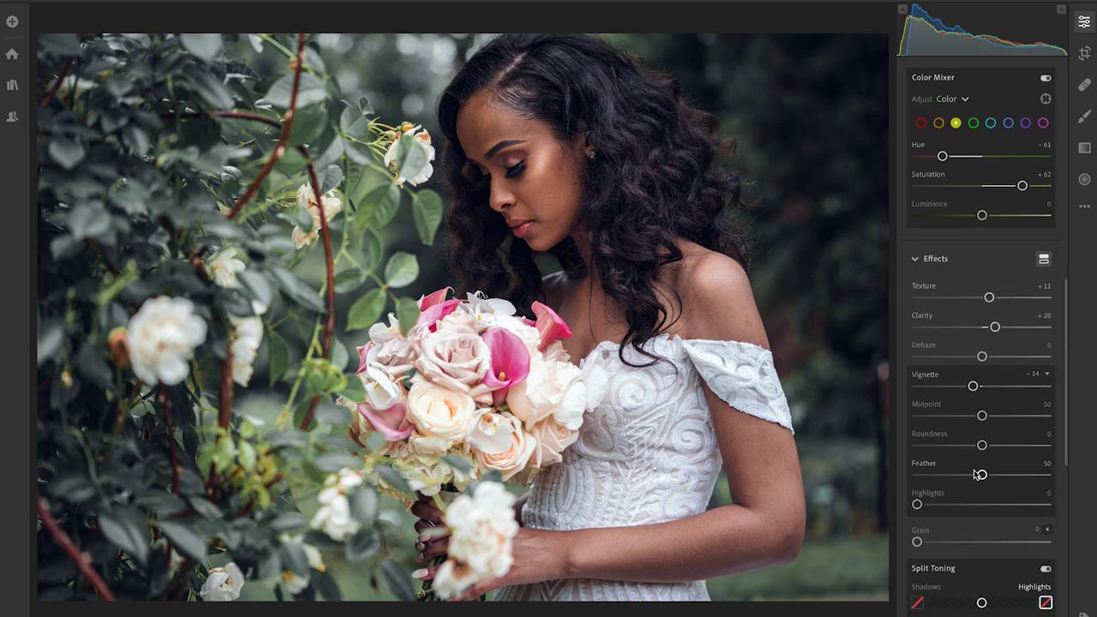
scroll(974, 472, "down", 2)
left_click_drag(917, 428, 930, 429)
Step: Split-tone the highlights faint blue and the shadows with Hue 28 and Saturation 7, and set Noise Reduction to 10
scroll(931, 430, "down", 5)
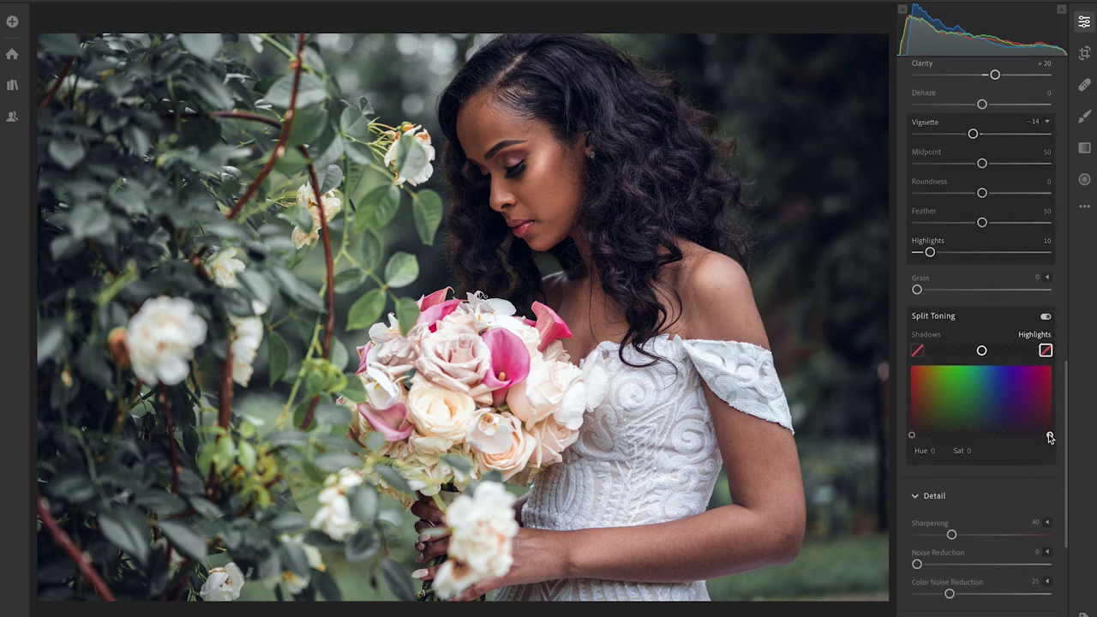
left_click_drag(1049, 437, 994, 426)
left_click_drag(914, 434, 922, 434)
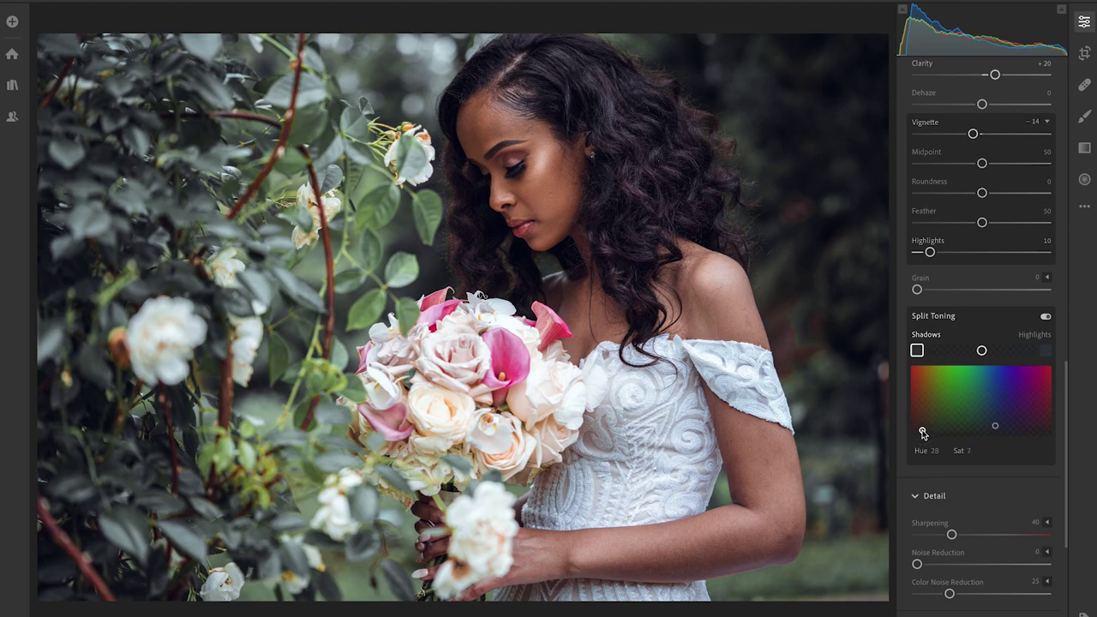
key("backslash")
key("backslash")
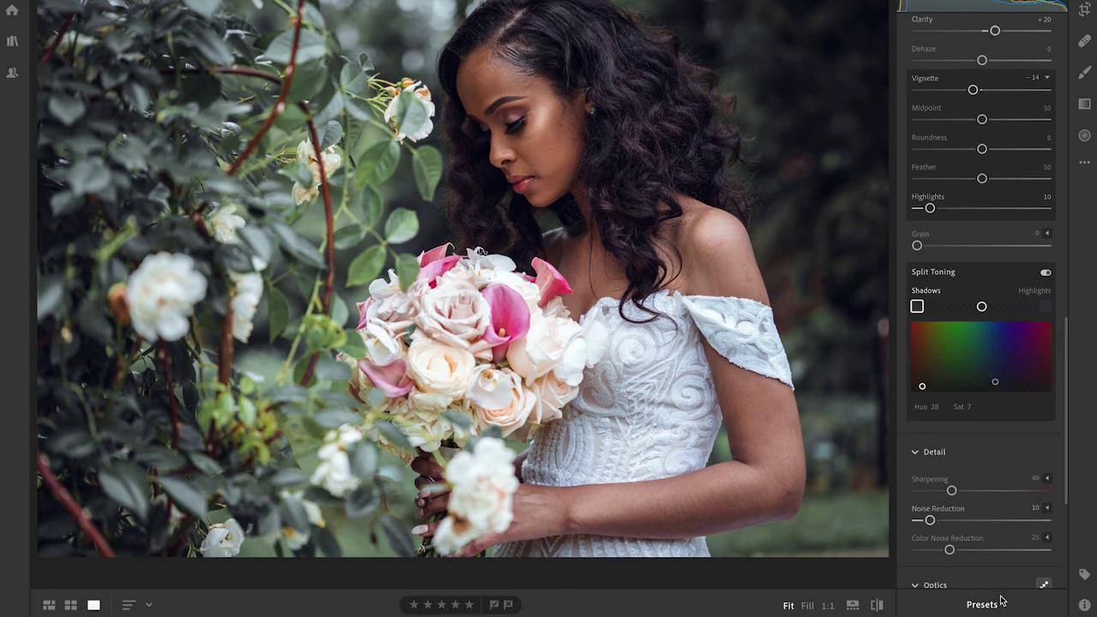
Step: Save the current edits as a preset named WEDDING in the User Presets group and select it for this photo
left_click(986, 604)
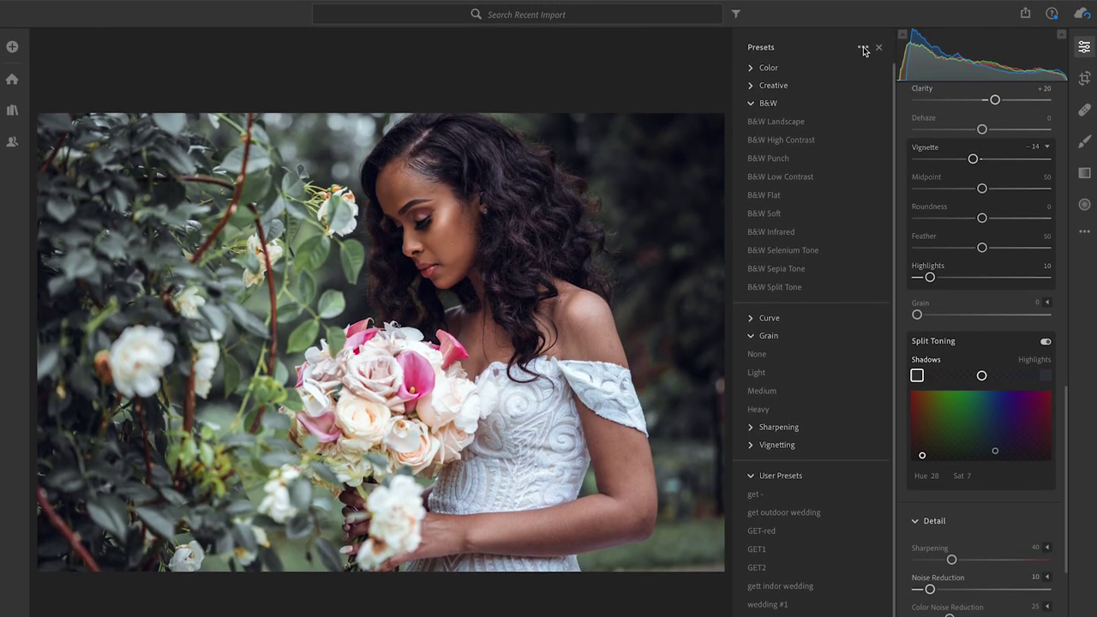
left_click(863, 48)
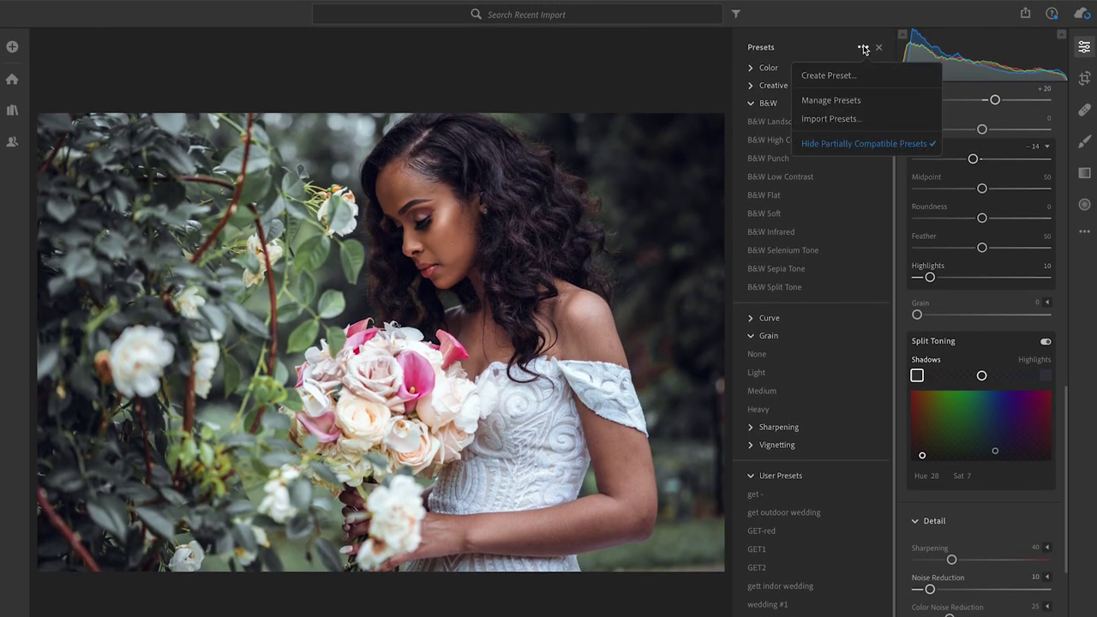
left_click(828, 75)
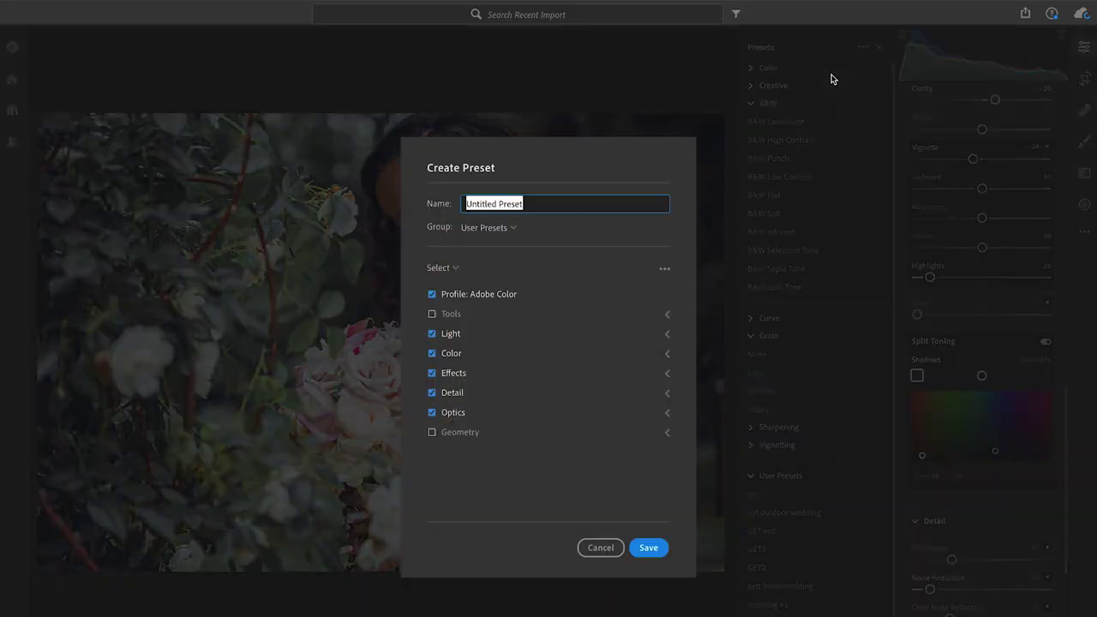
type("WEDDING")
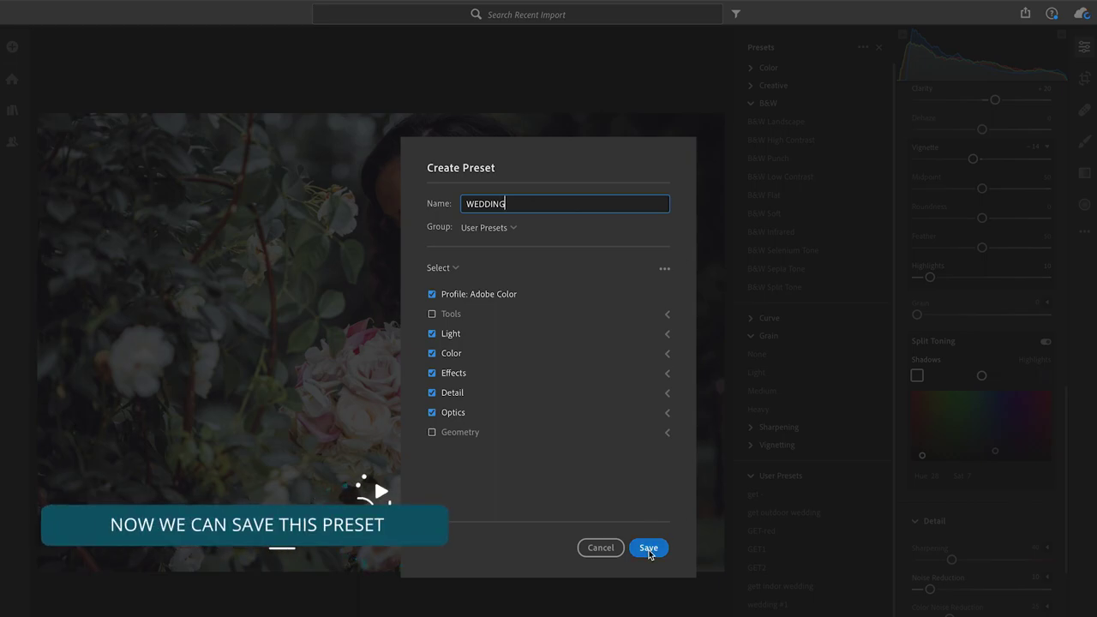
left_click(649, 549)
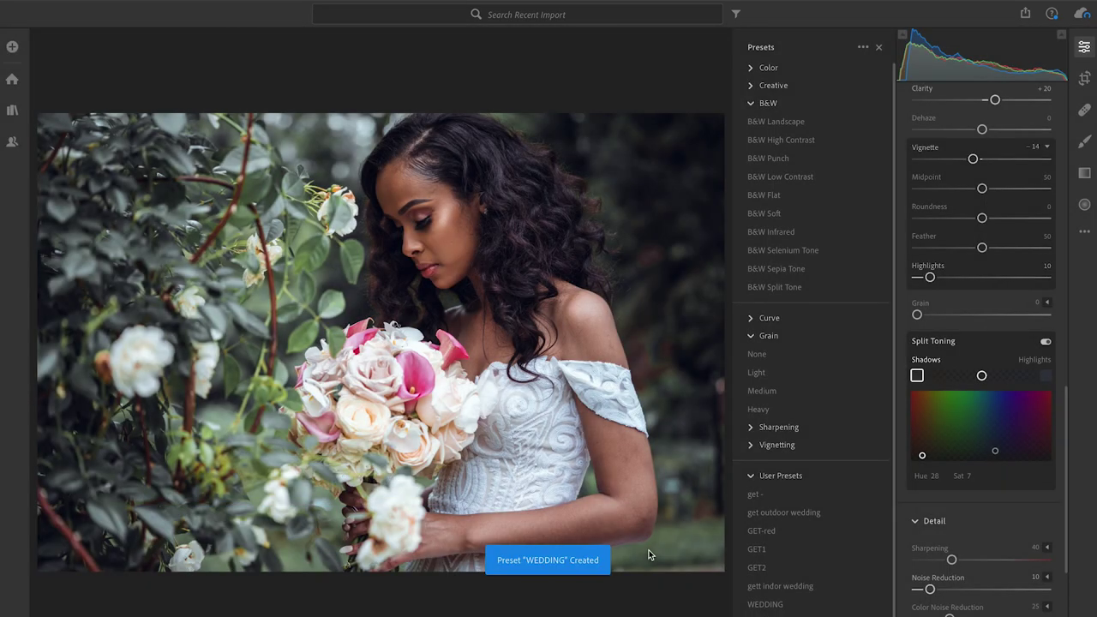
scroll(889, 495, "down", 1)
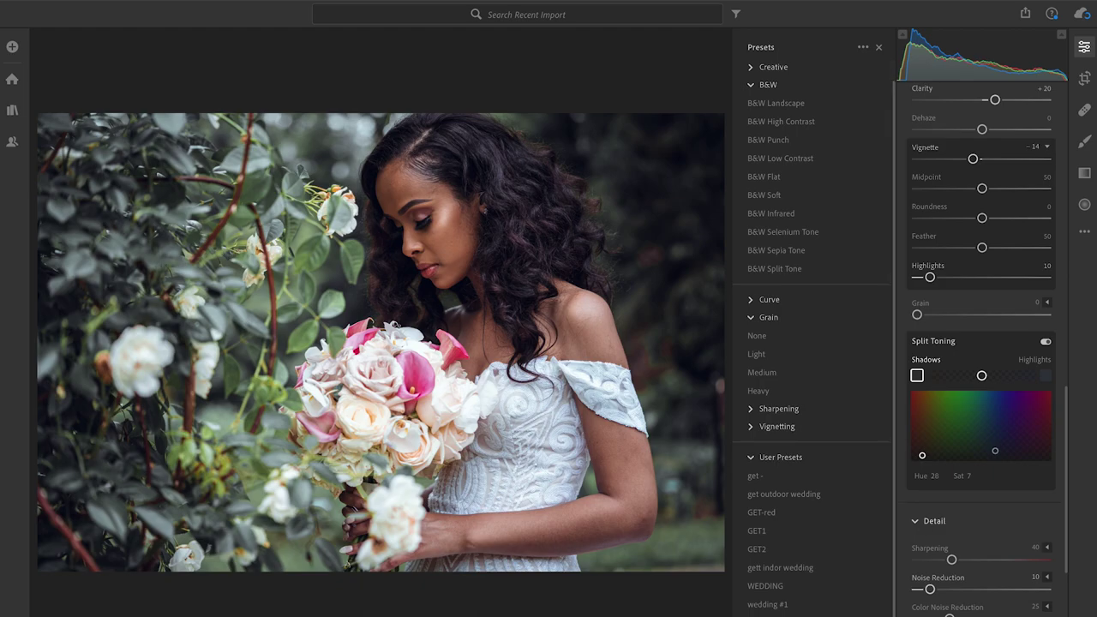
left_click(765, 587)
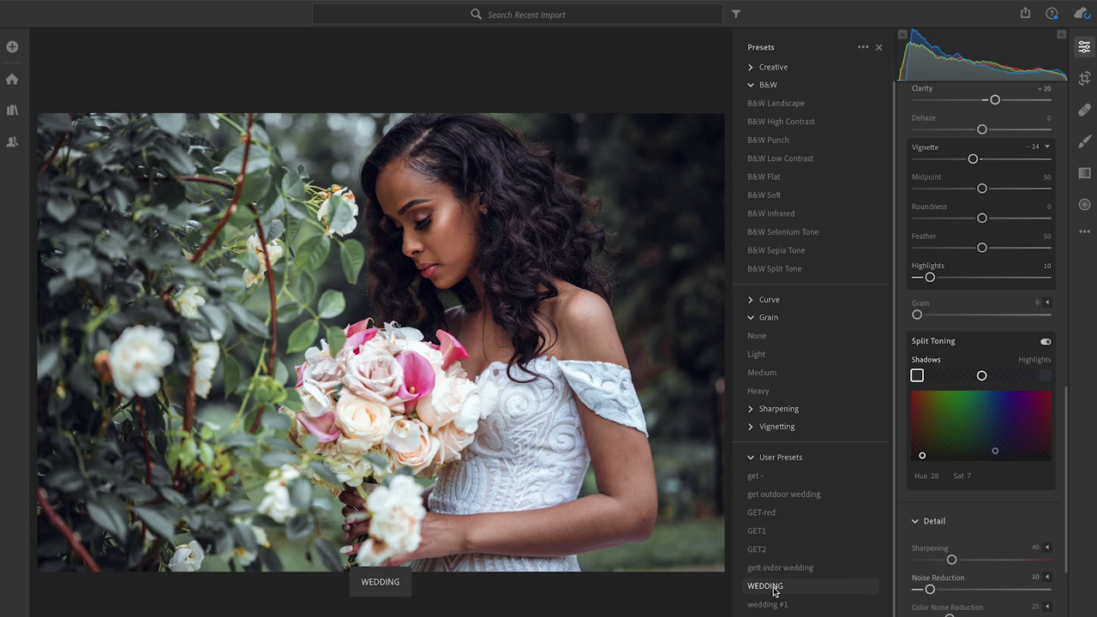
Step: Open the full-length bride photo under the pergola for editing and apply the WEDDING preset to it
left_click(50, 603)
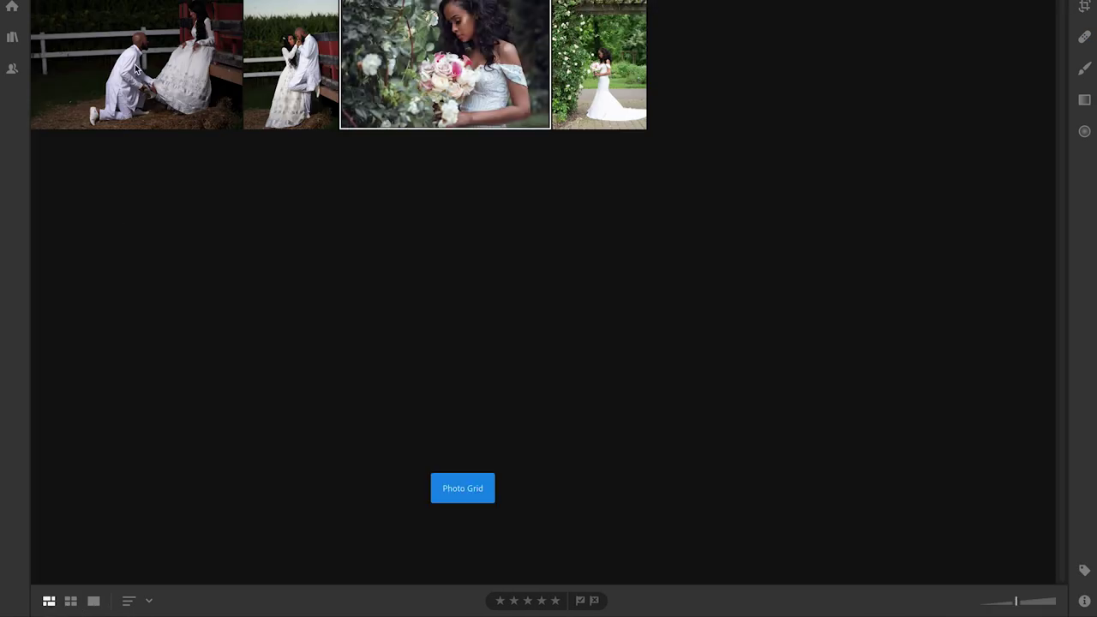
double_click(583, 67)
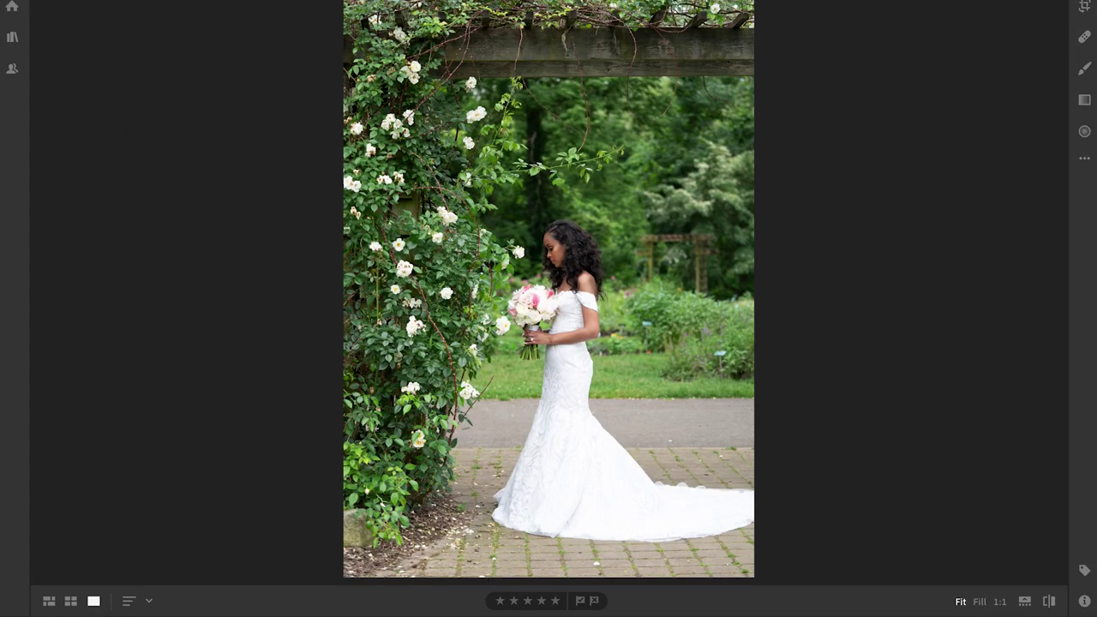
key("e")
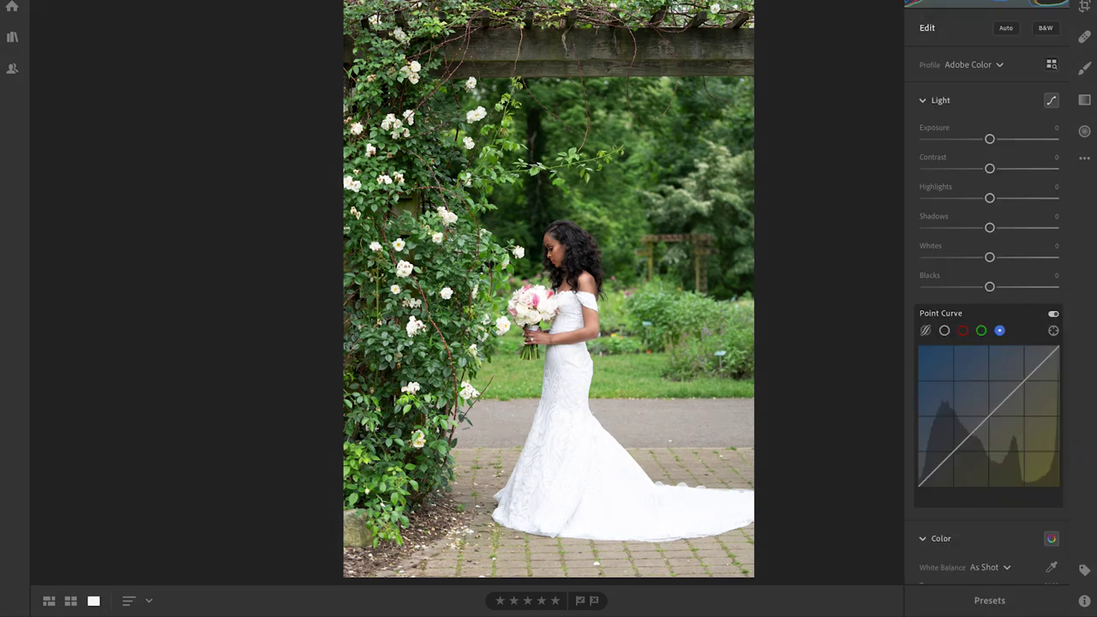
left_click(994, 605)
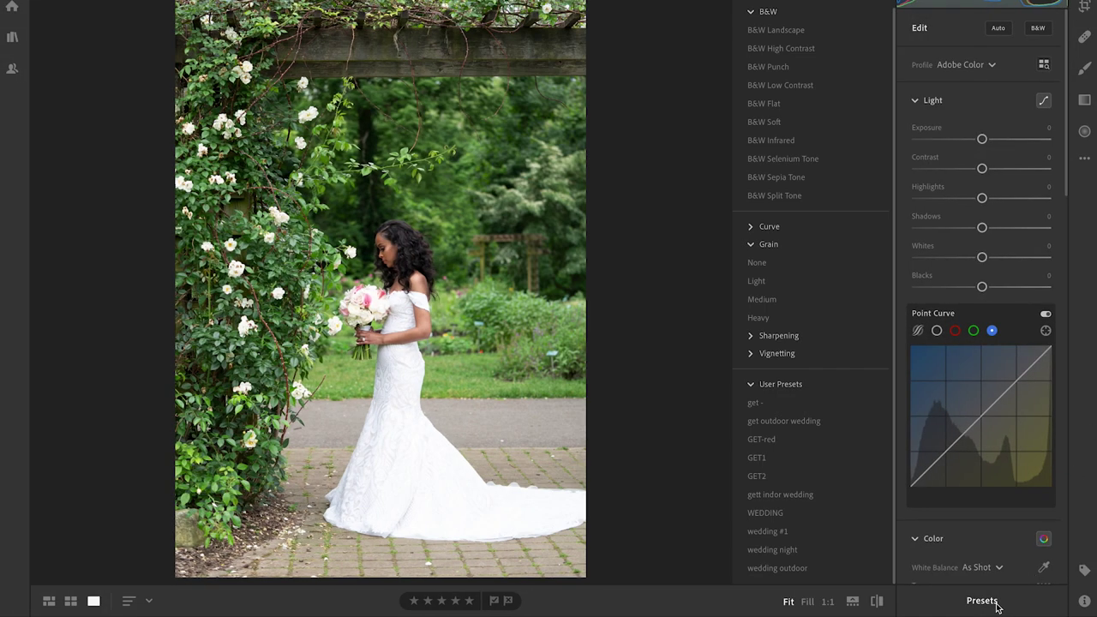
left_click(773, 514)
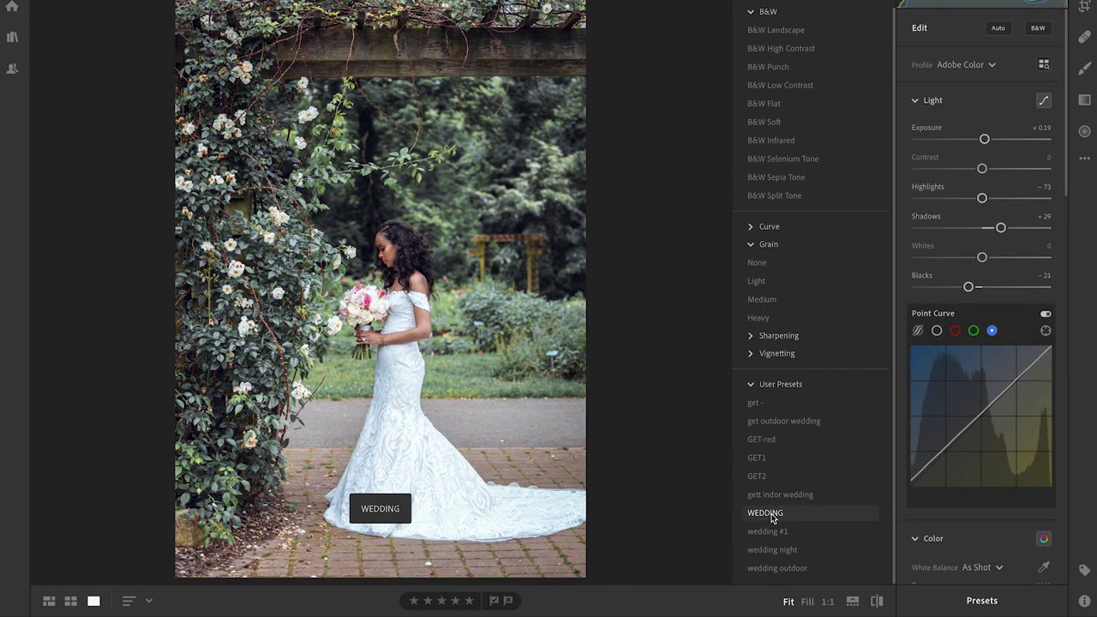
left_click(773, 514)
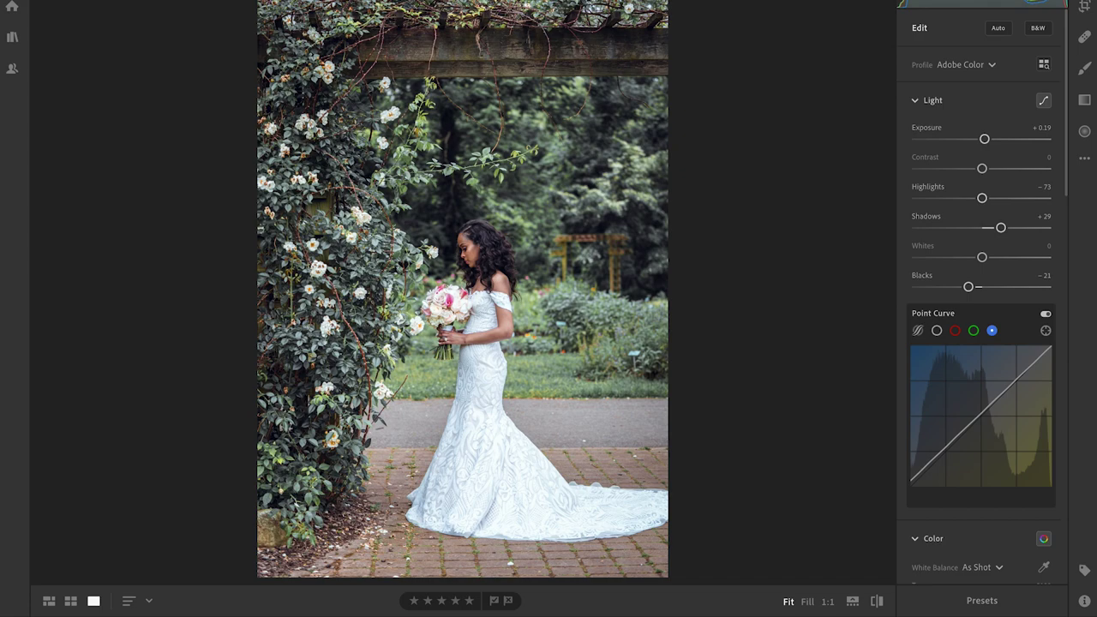
Step: Set the full-length bride photo's Shadows to −16 and send the photo to Photoshop for editing
left_click_drag(999, 217, 972, 230)
right_click(486, 257)
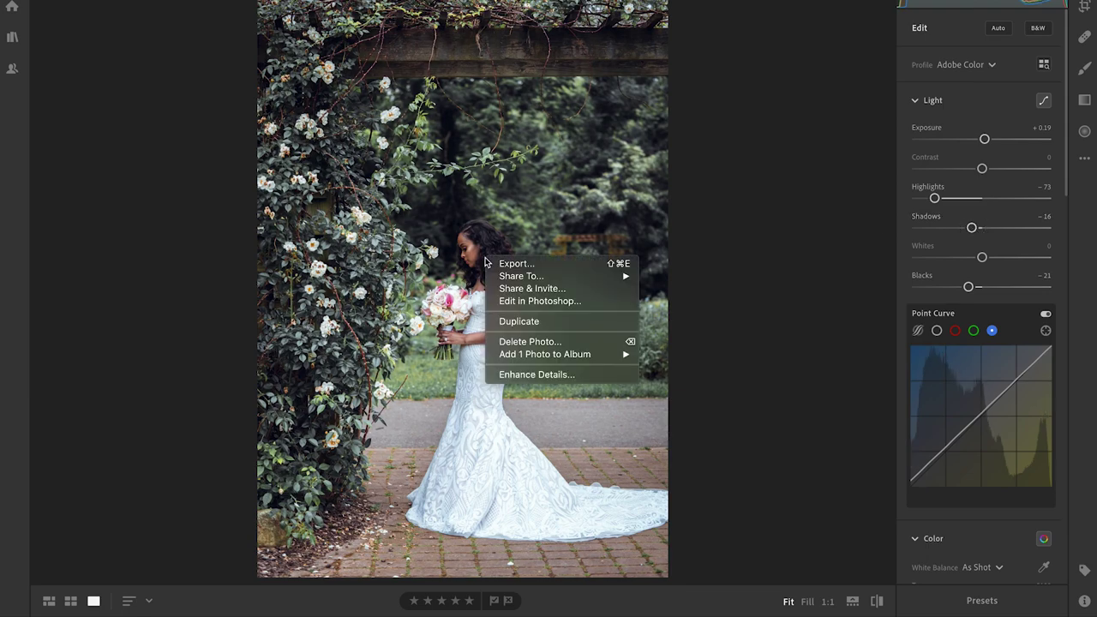
left_click(538, 302)
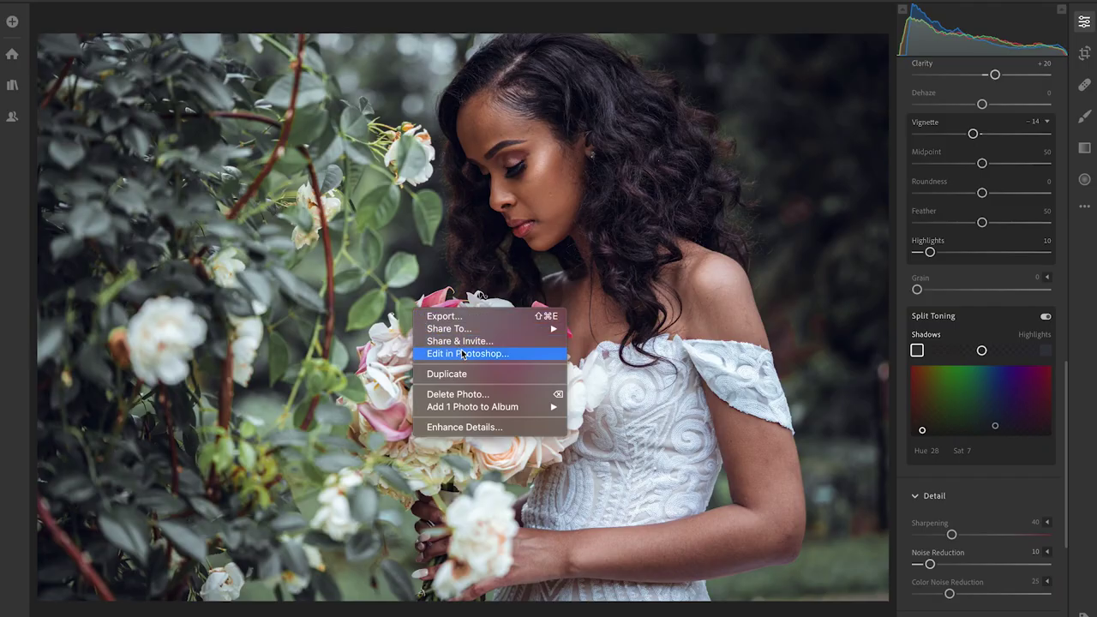
Step: Send the close-up bride portrait to Photoshop and add a new empty layer above its background there
left_click(463, 354)
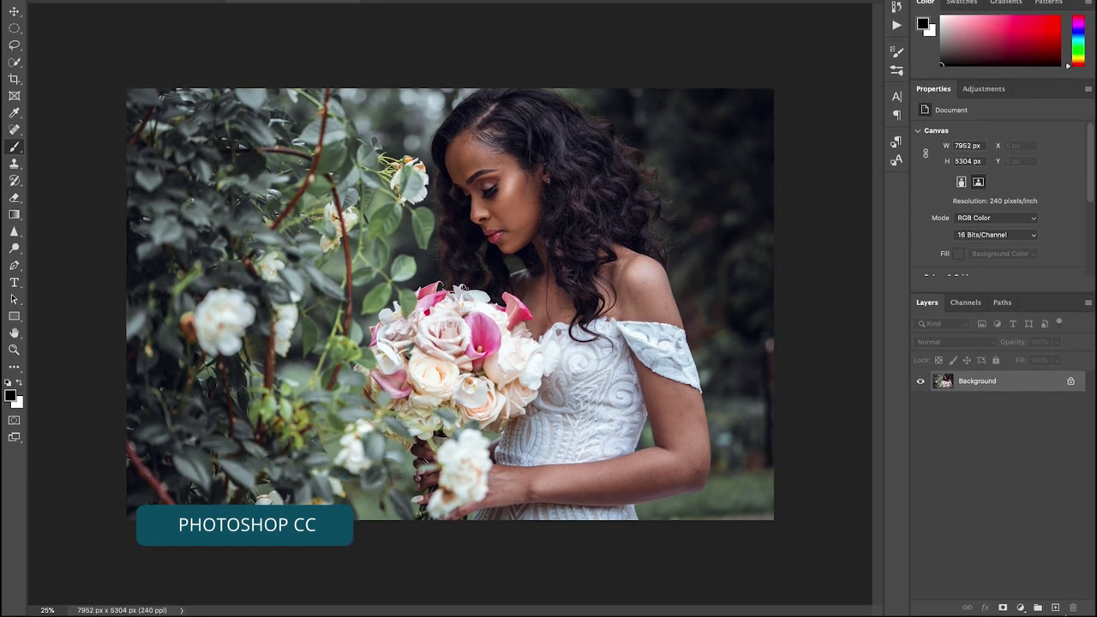
left_click(1054, 610)
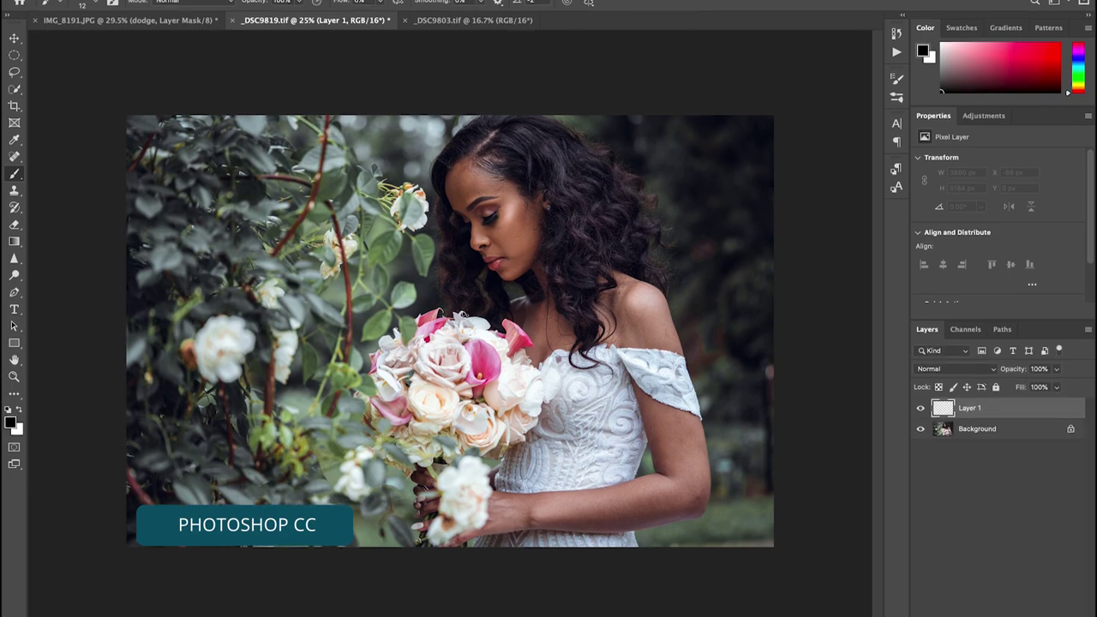
Step: Activate the Clone Stamp tool and set it to sample the Current & Below layers for retouching the face
key("super+plus")
key("super+plus")
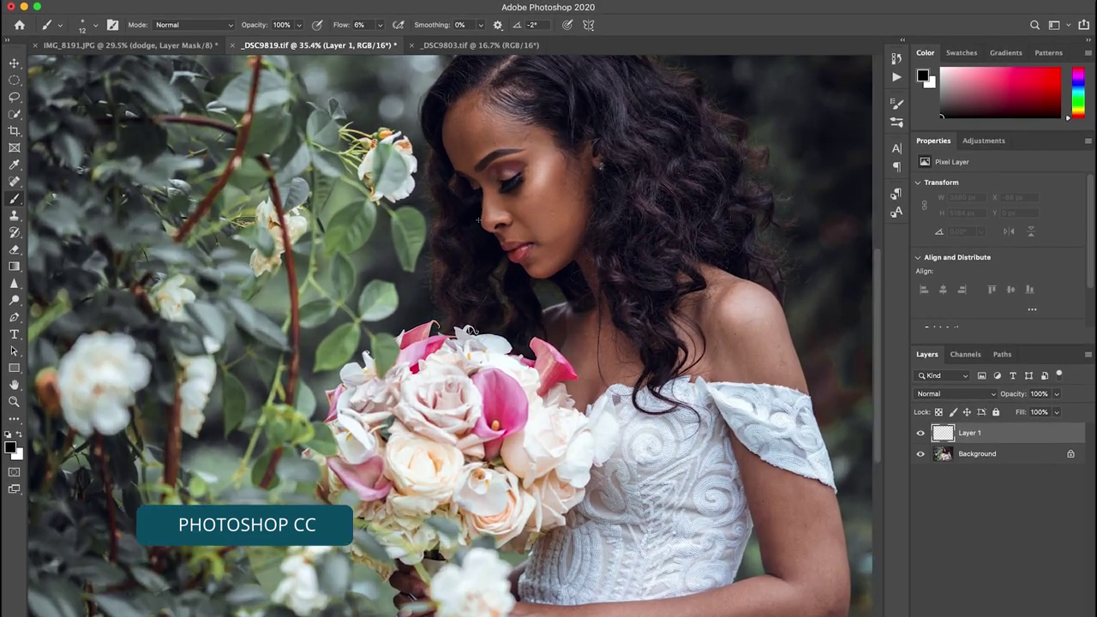
key("s")
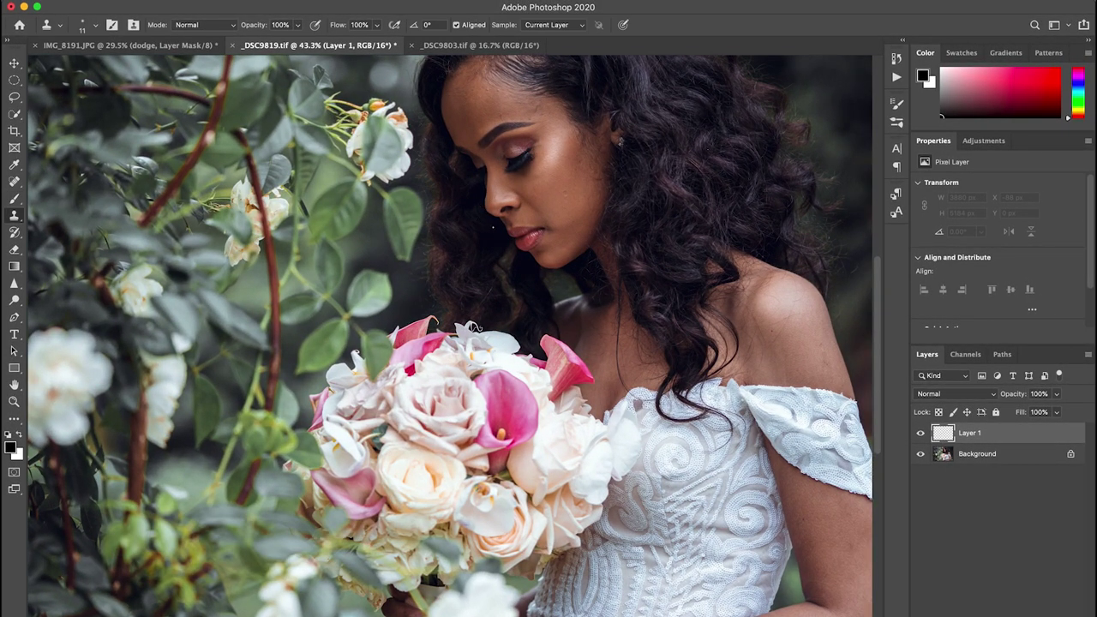
scroll(472, 327, "up", 4)
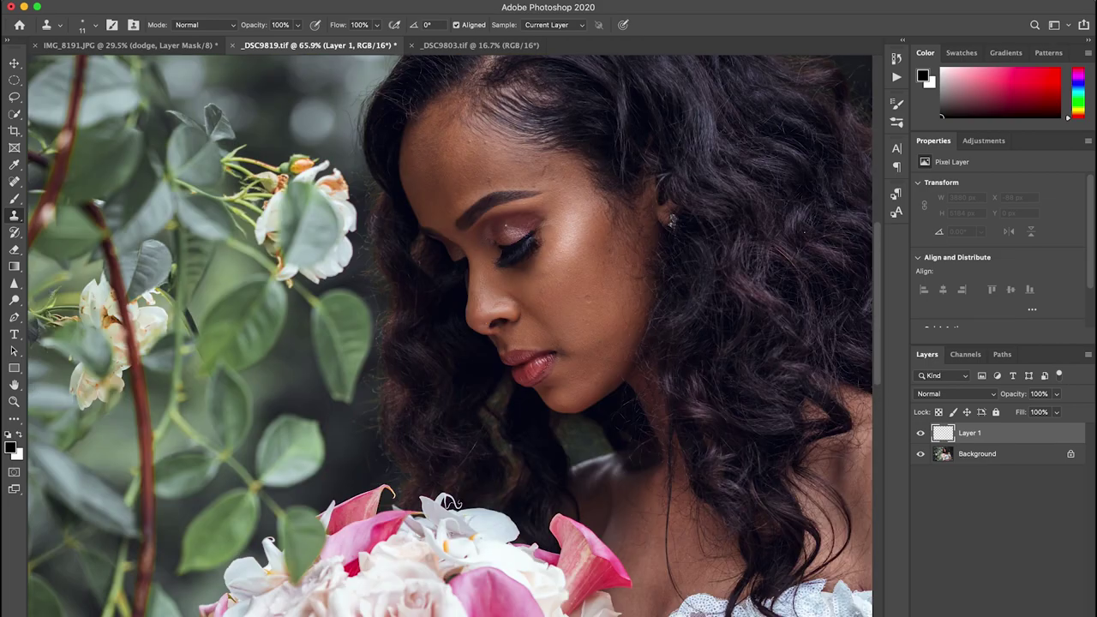
key("super+plus")
scroll(450, 336, "up", 3)
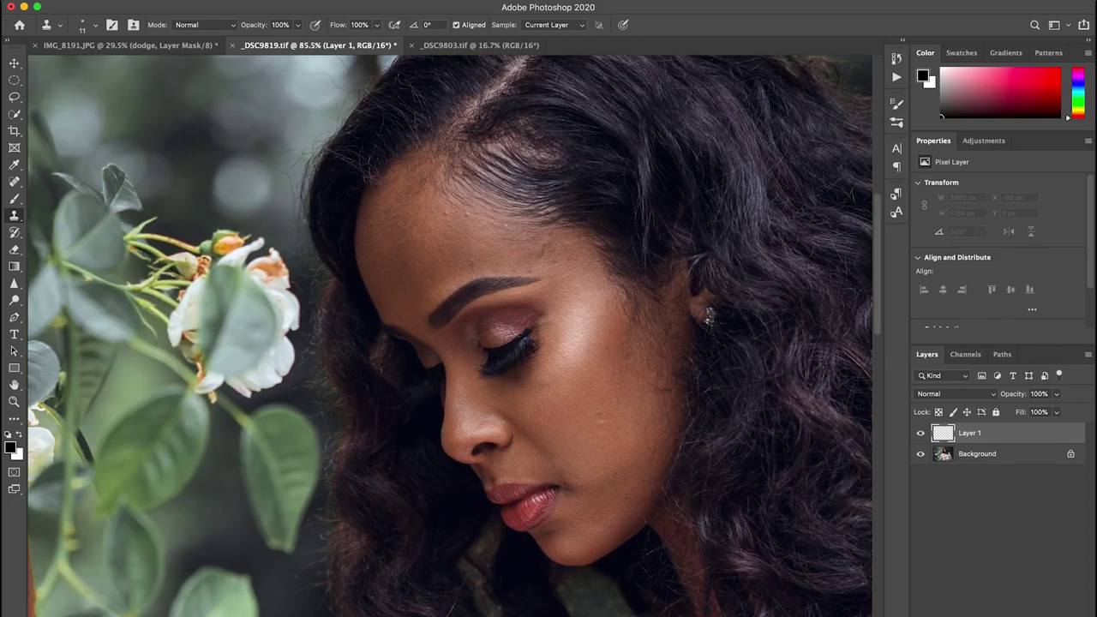
left_click(581, 27)
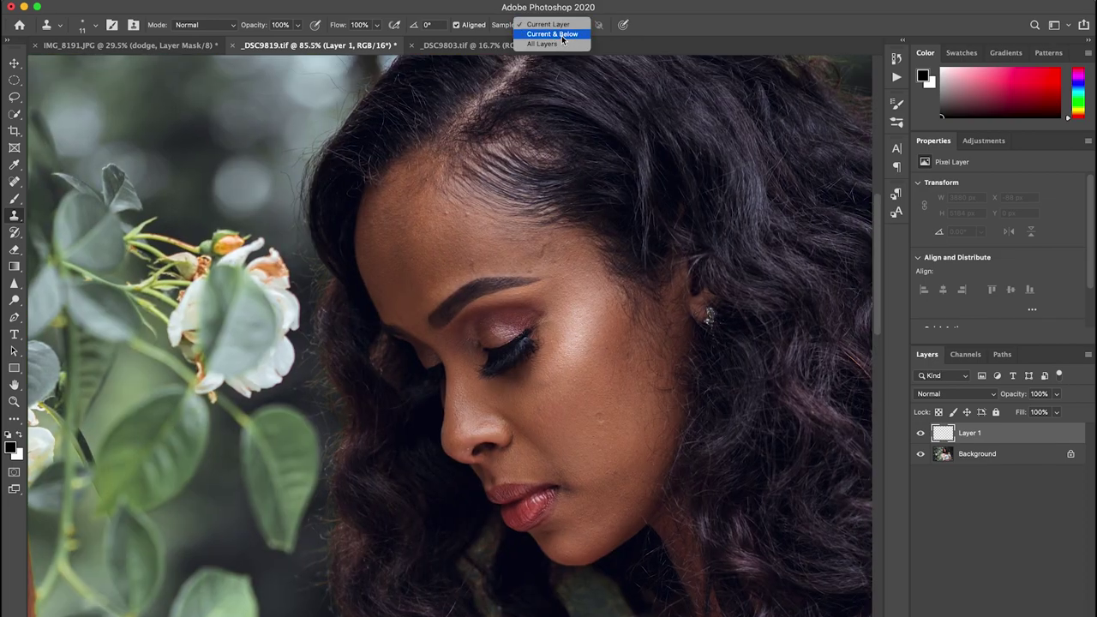
left_click(561, 39)
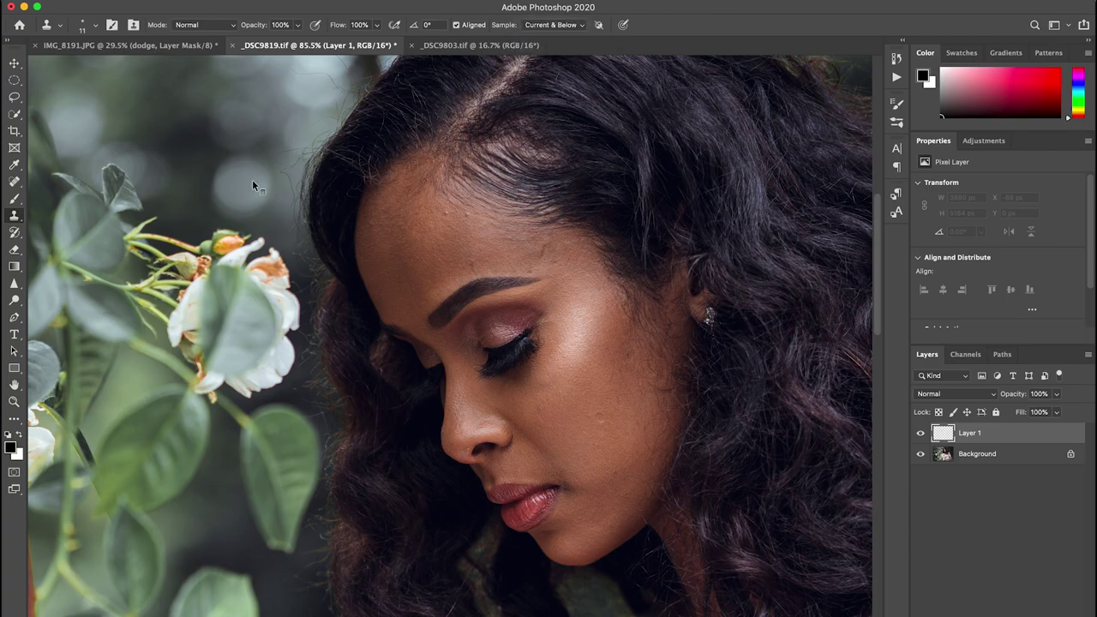
Step: Clone out the small skin blemishes on the bride's forehead and cheek on the empty layer
left_click_drag(257, 175, 294, 173)
left_click_drag(445, 212, 462, 218)
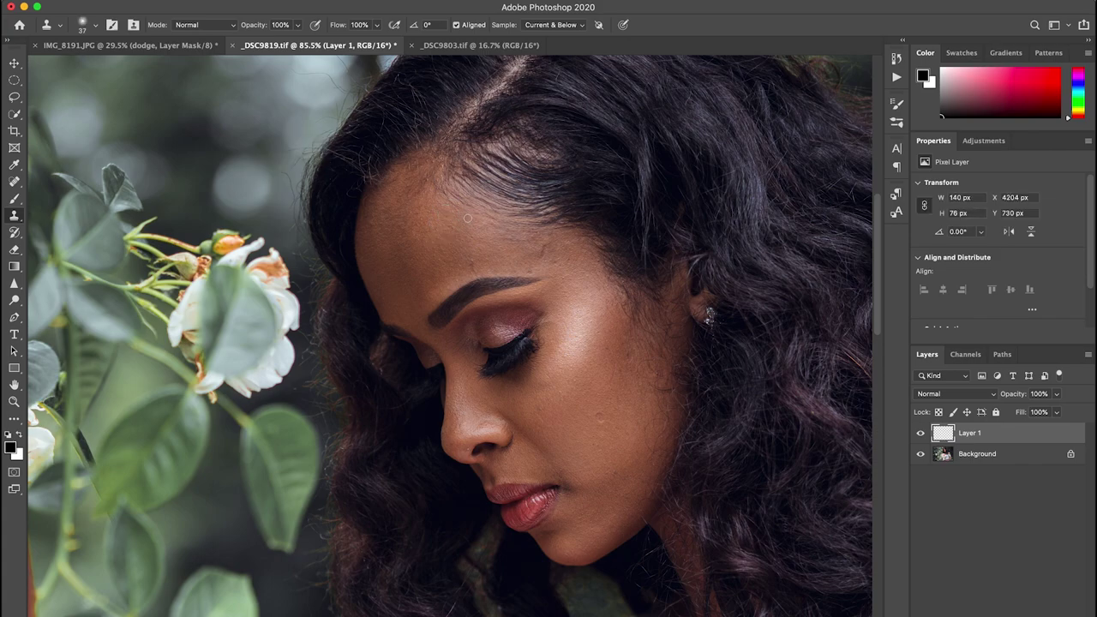
left_click(475, 269)
left_click(543, 243)
left_click_drag(623, 440, 598, 418)
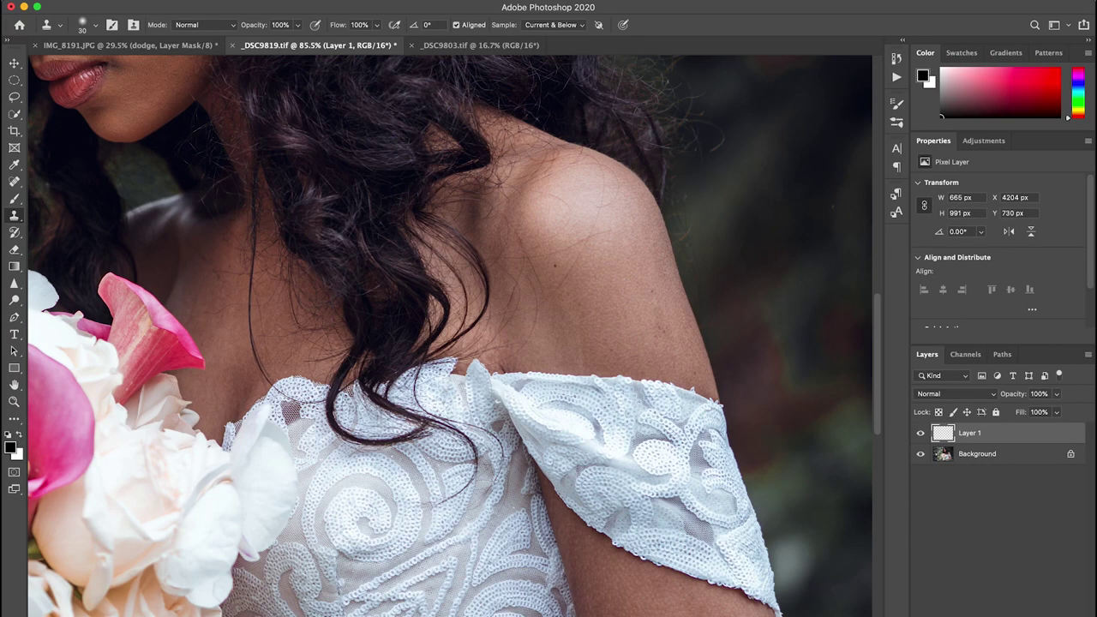
Step: Clone out the dark spots on the bride's shoulder and upper arm
left_click(648, 286)
scroll(450, 334, "down", 8)
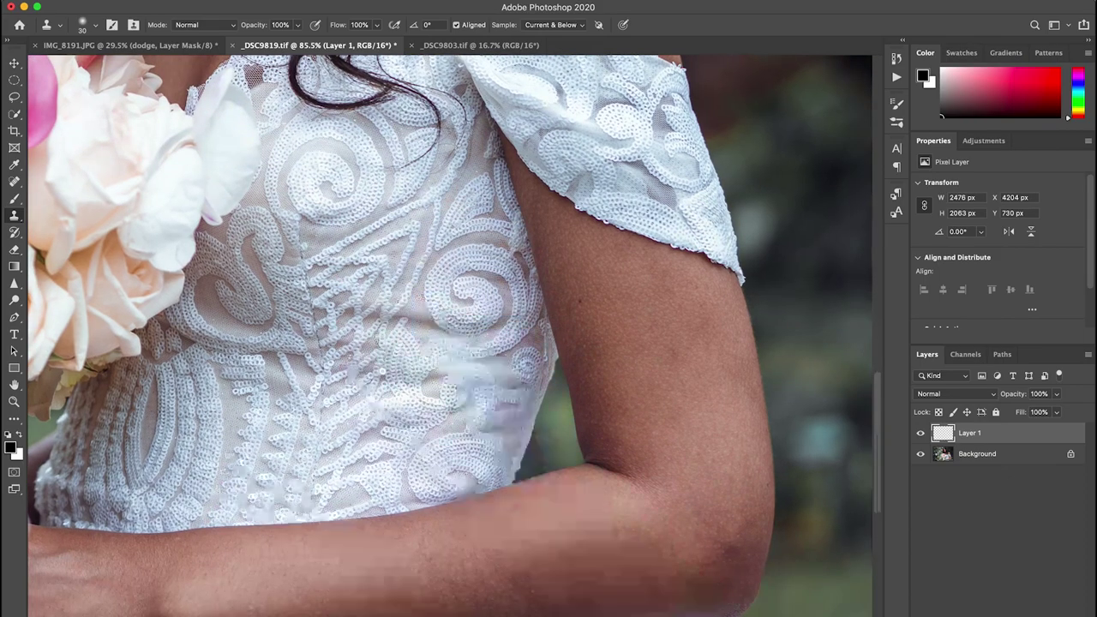
left_click(658, 357, "alt")
left_click_drag(670, 354, 671, 347)
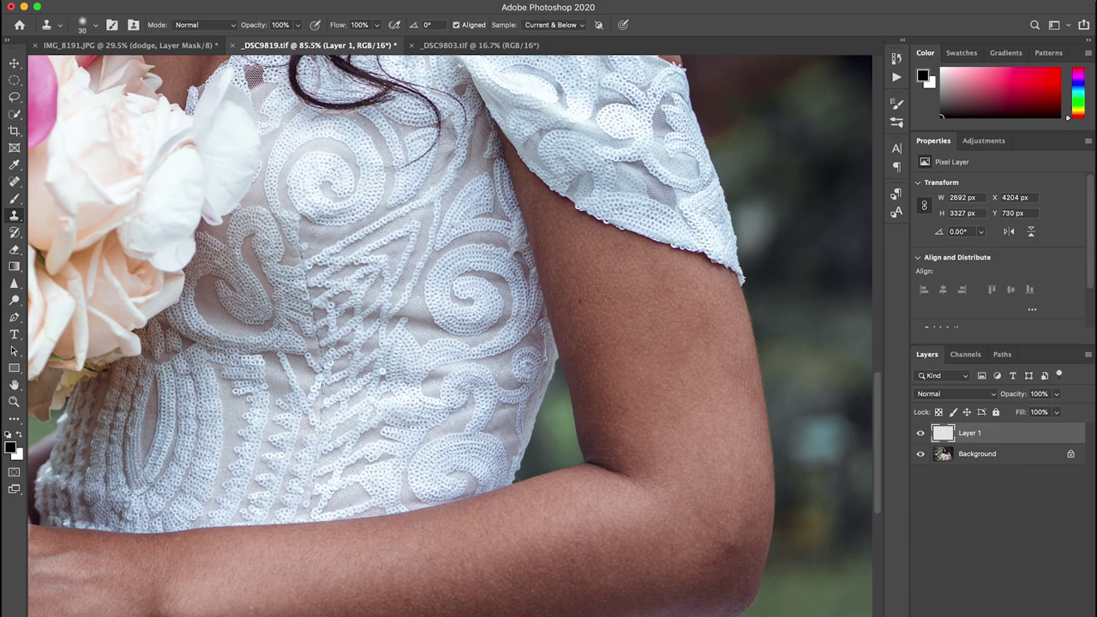
Step: Create two full-image copies of the retouched photo above the background, naming the lower one color and the upper one texture
right_click(999, 432)
left_click(870, 483)
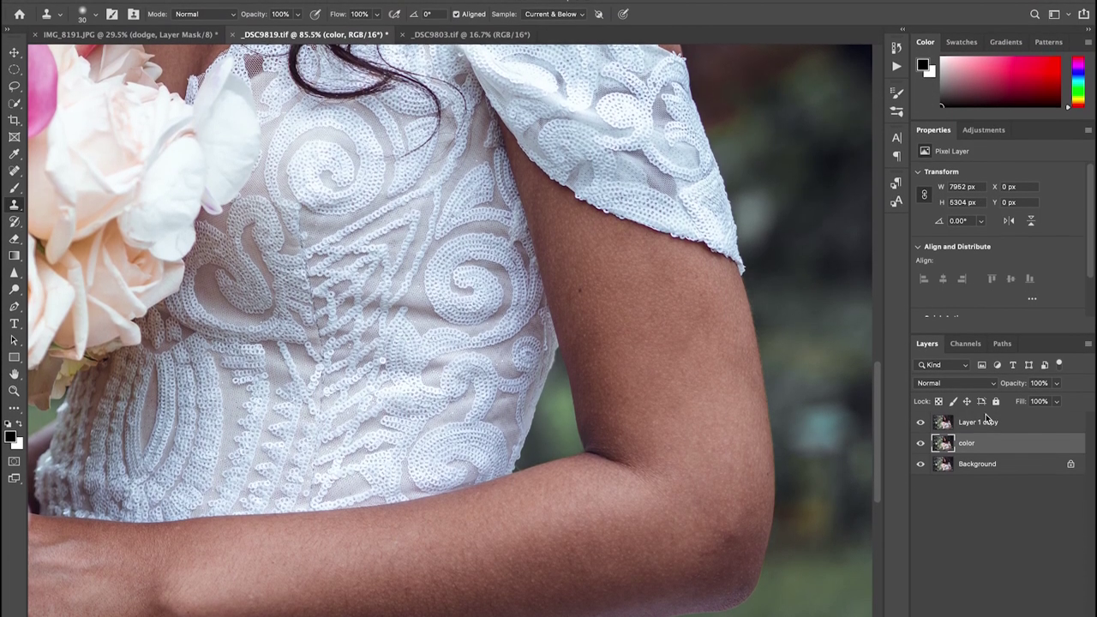
double_click(981, 425)
type("text")
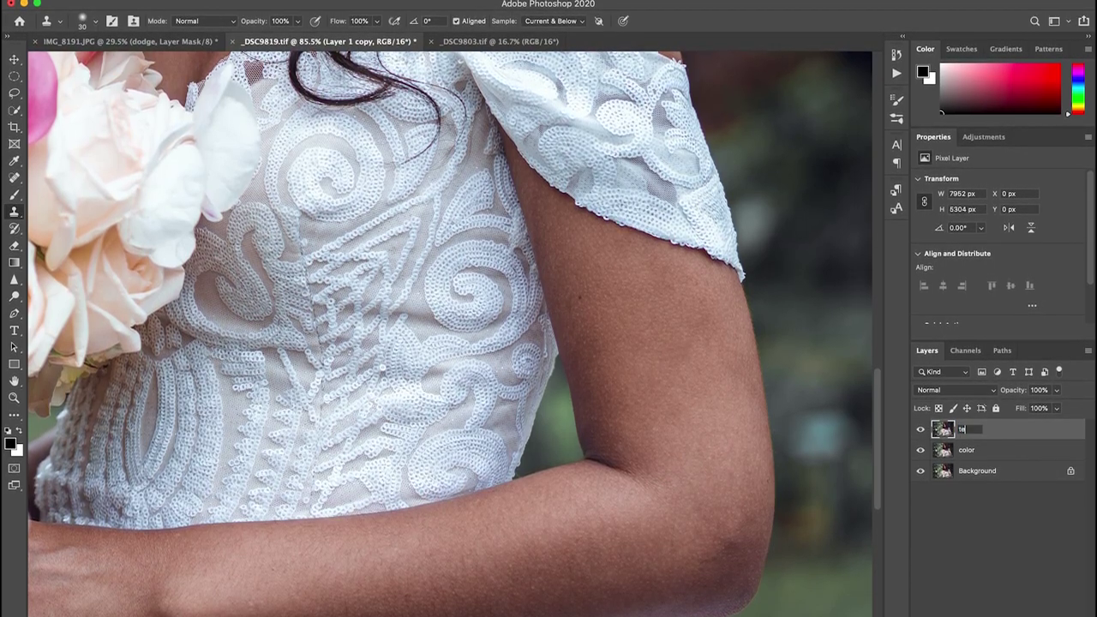
type("ure")
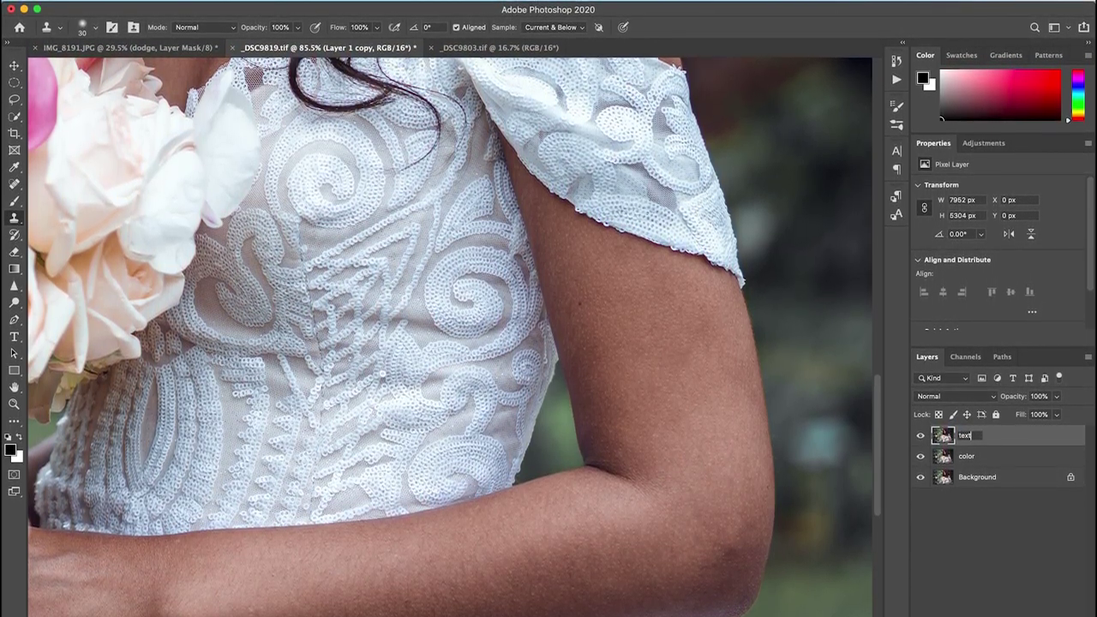
key("Return")
Step: Group the texture and color layers together and name the group FS
left_click(985, 460, "shift")
key("super+g")
double_click(968, 441)
type("FS")
key("Return")
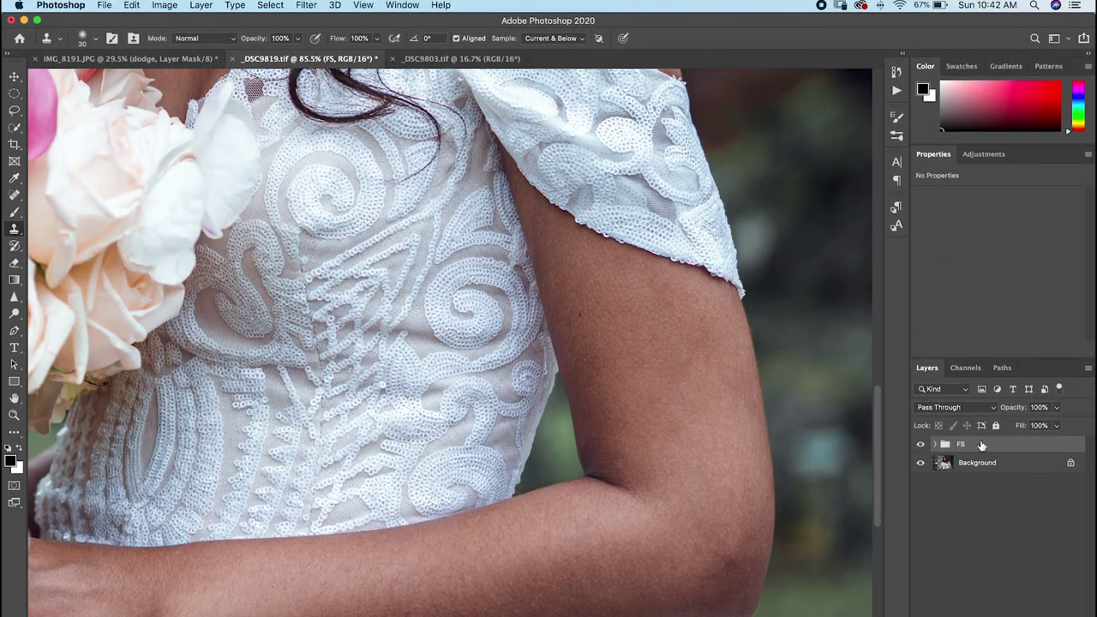
Step: Hide the texture layer in the FS group and apply a Gaussian Blur with a 14.8-pixel radius to the color layer
left_click(934, 445)
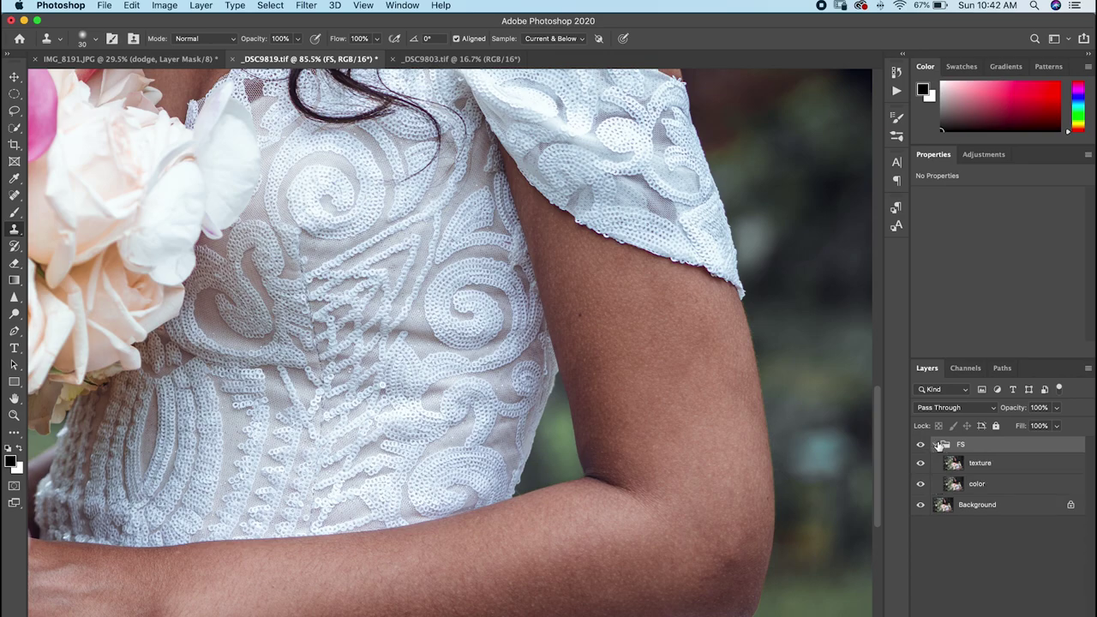
left_click(976, 485)
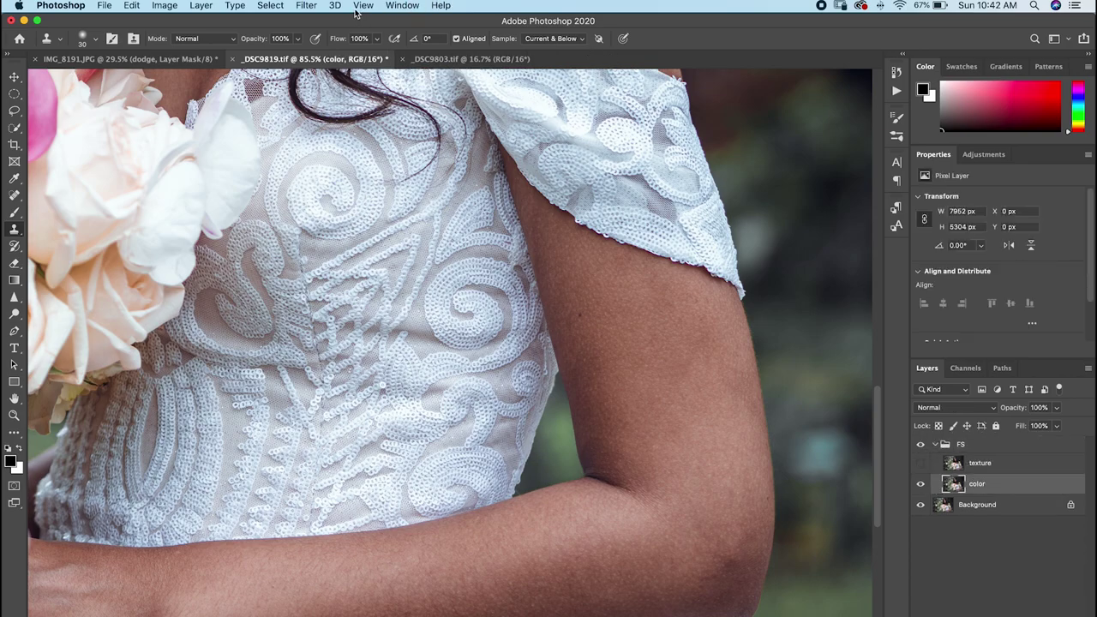
left_click(307, 5)
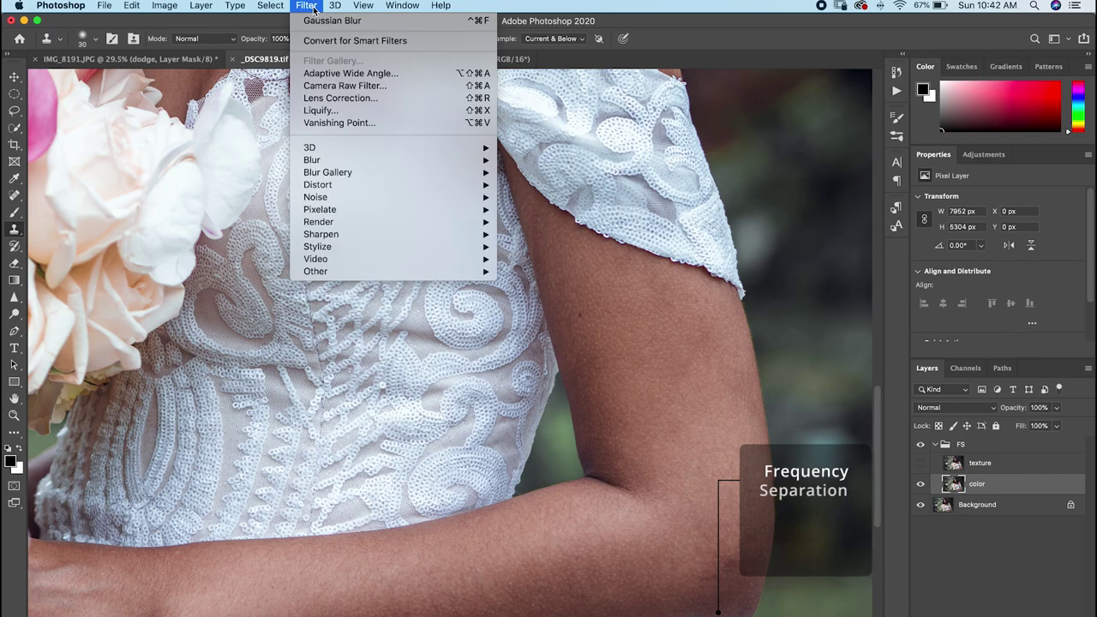
mouse_move(504, 166)
left_click(534, 208)
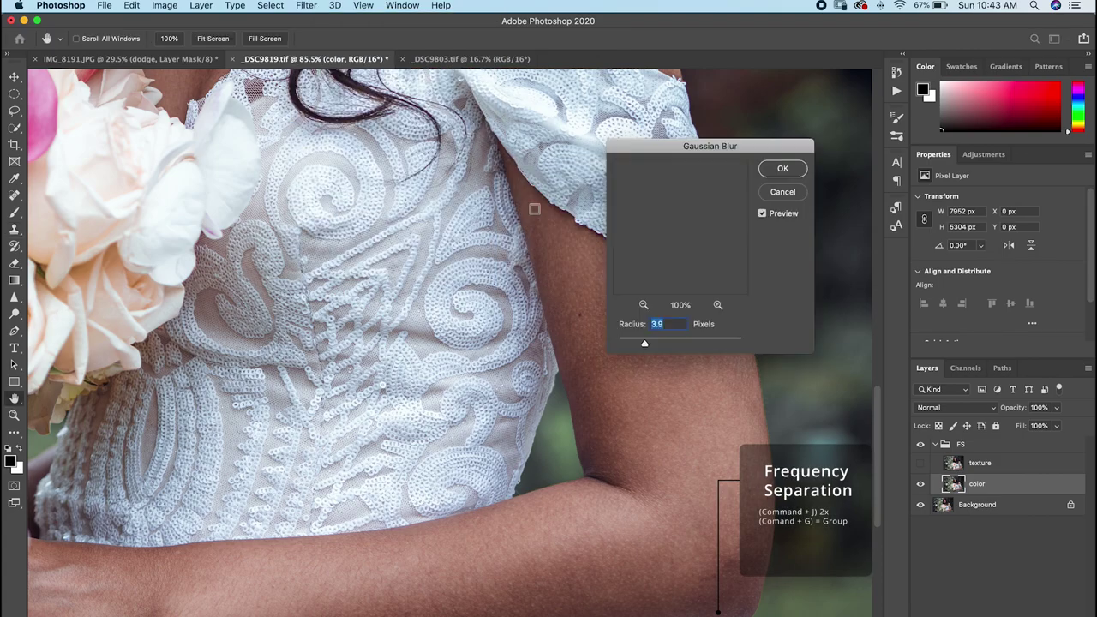
scroll(534, 208, "up", 10)
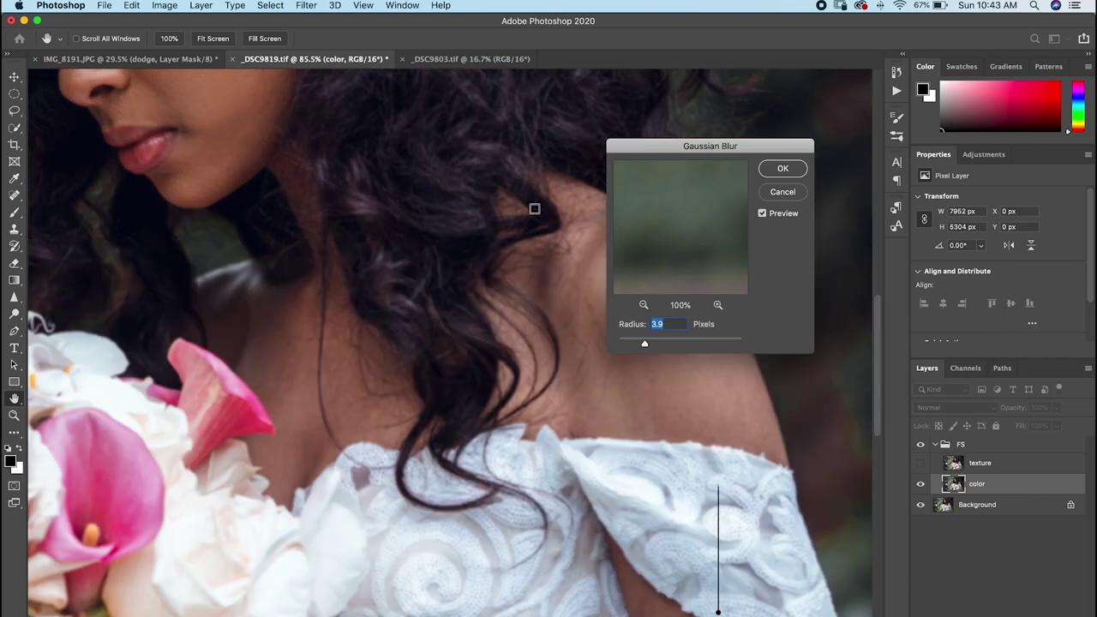
scroll(534, 209, "up", 5)
scroll(534, 208, "left", 2)
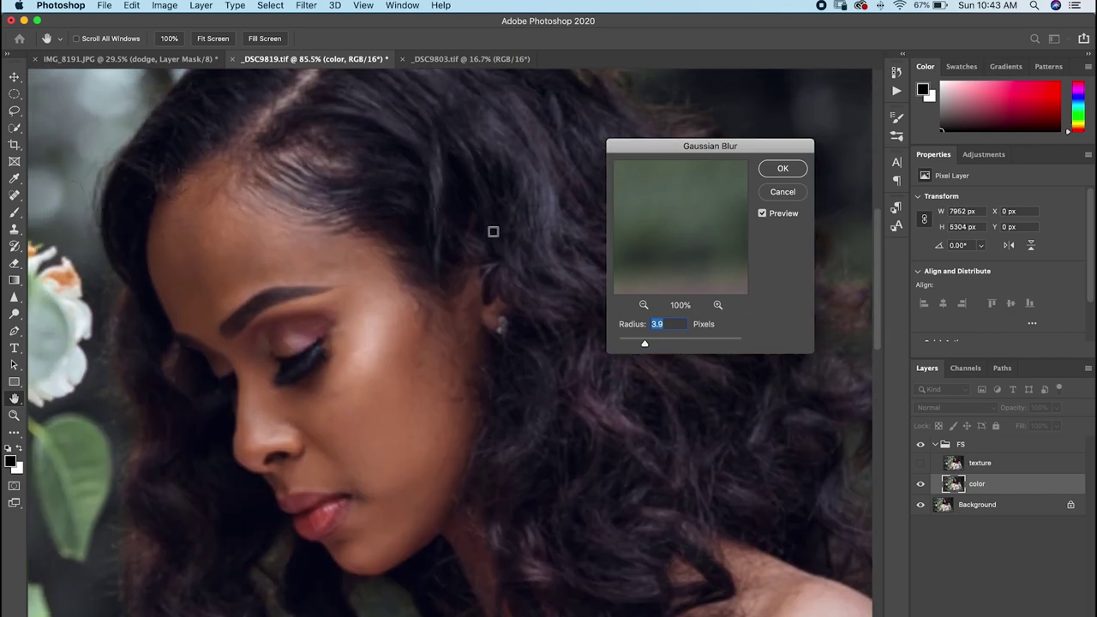
left_click(296, 430)
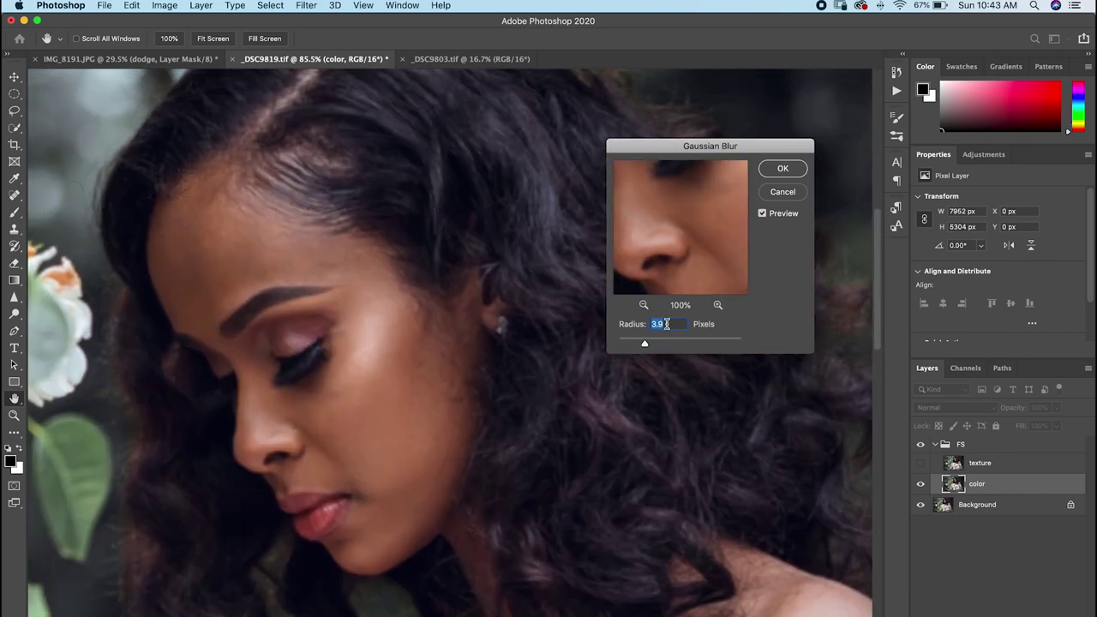
left_click_drag(649, 345, 670, 343)
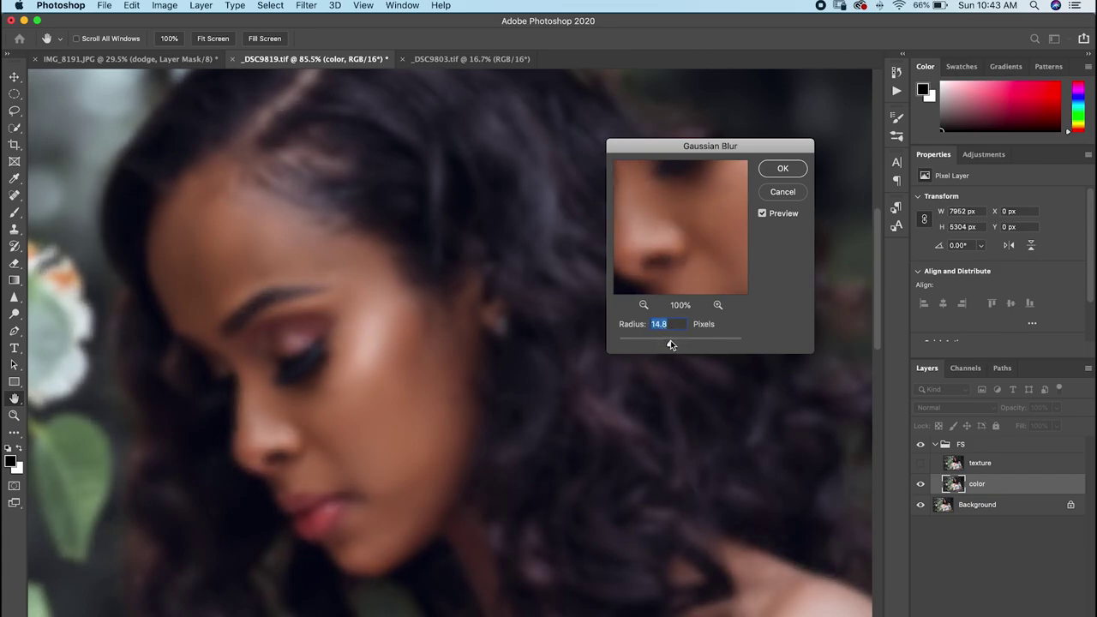
left_click(782, 168)
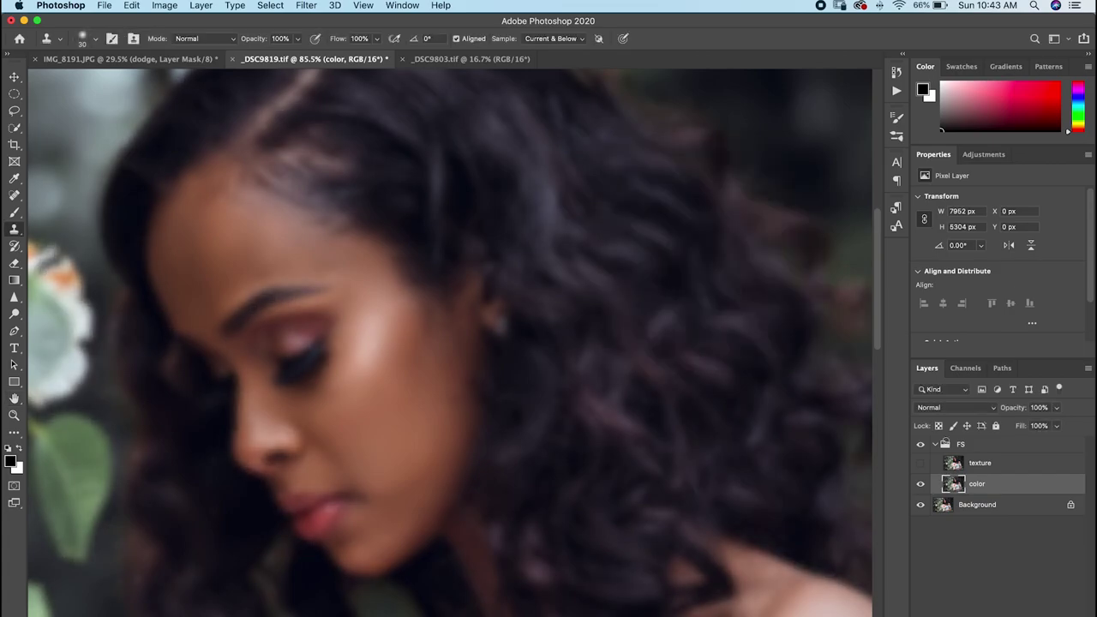
Step: Show the texture layer and run Apply Image on it from the color layer, with Subtract blending, scale 2 and offset 127
left_click(991, 462)
left_click(921, 463)
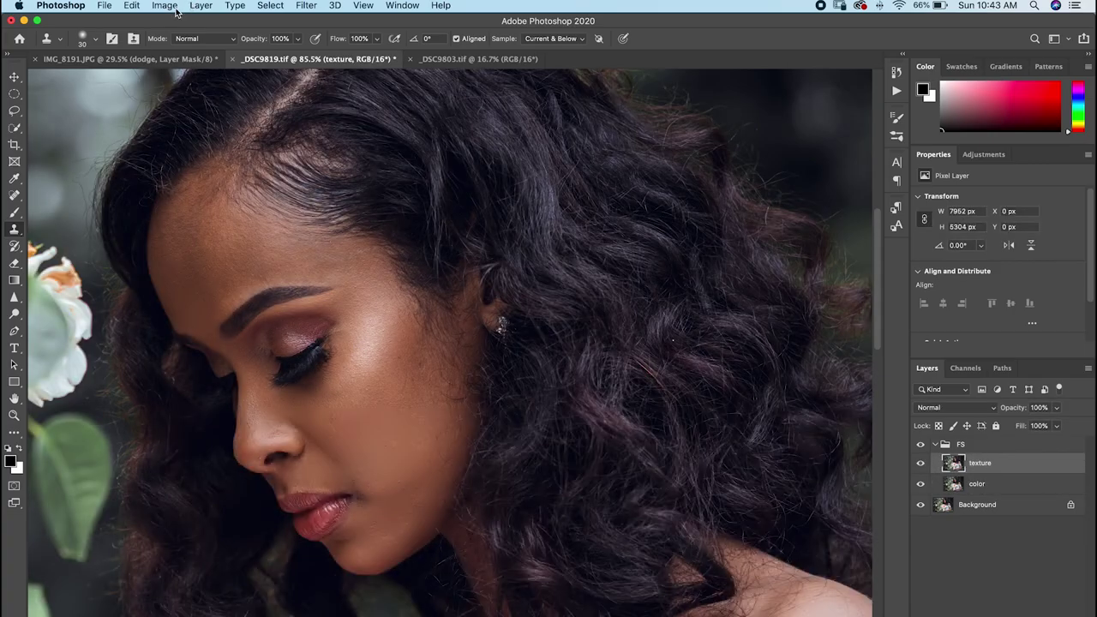
left_click(167, 6)
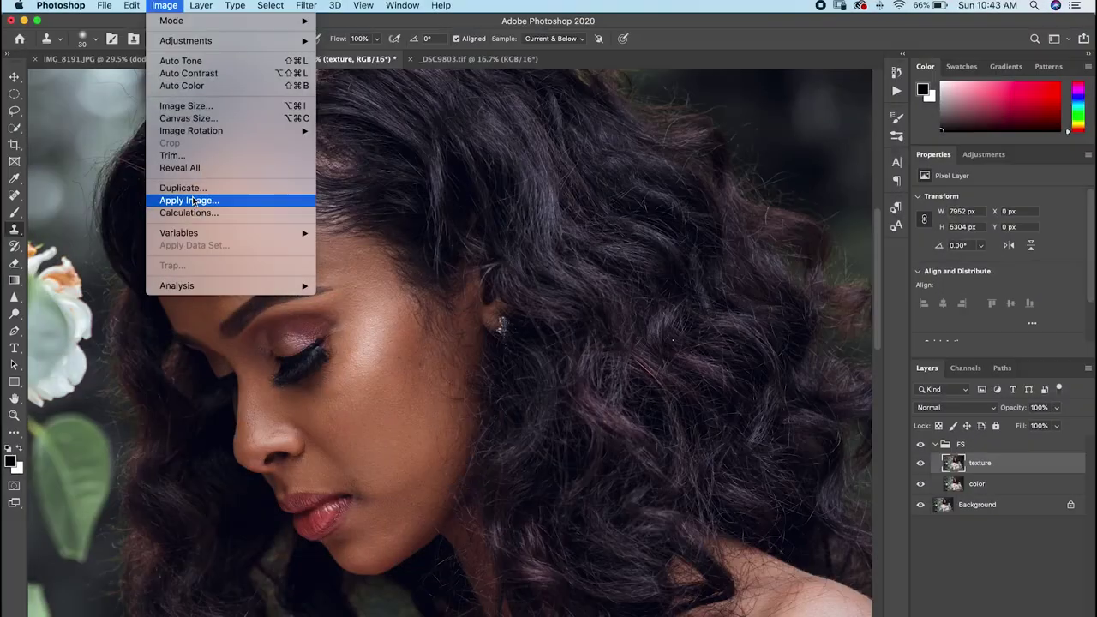
left_click(195, 200)
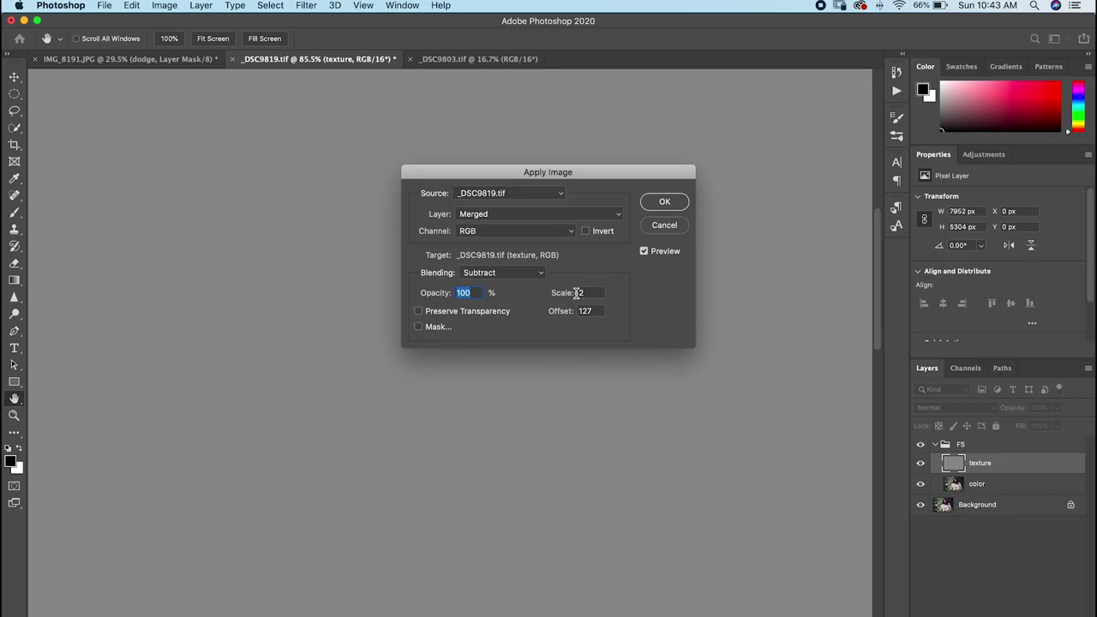
left_click(578, 217)
left_click(470, 240)
left_click(664, 202)
Step: Set the texture layer's blend mode to Linear Light
key("s")
left_click(983, 409)
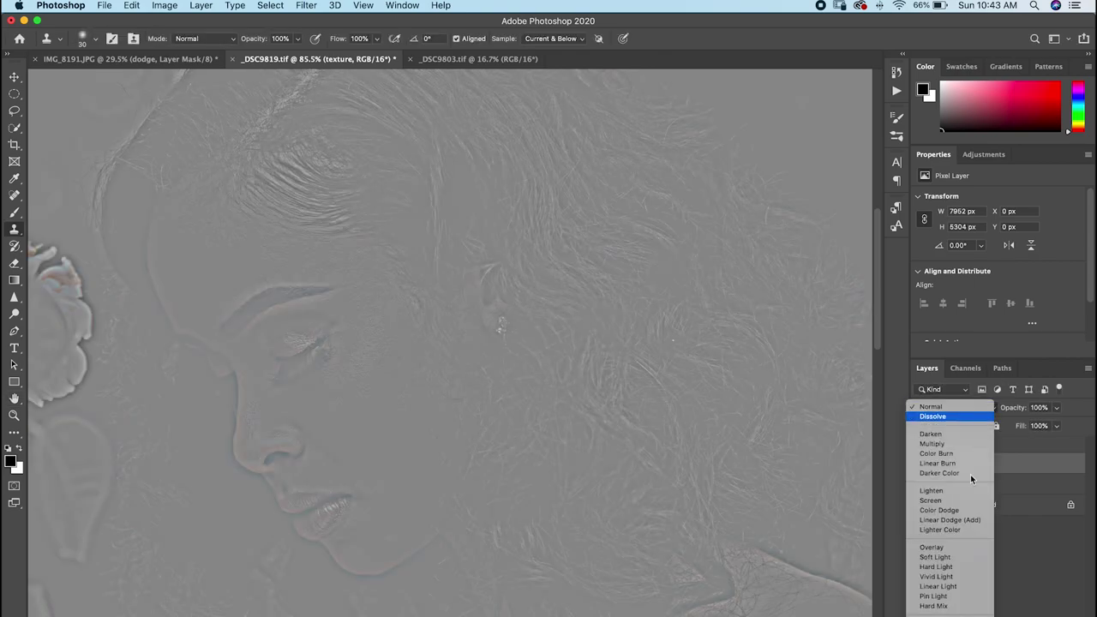
left_click(933, 587)
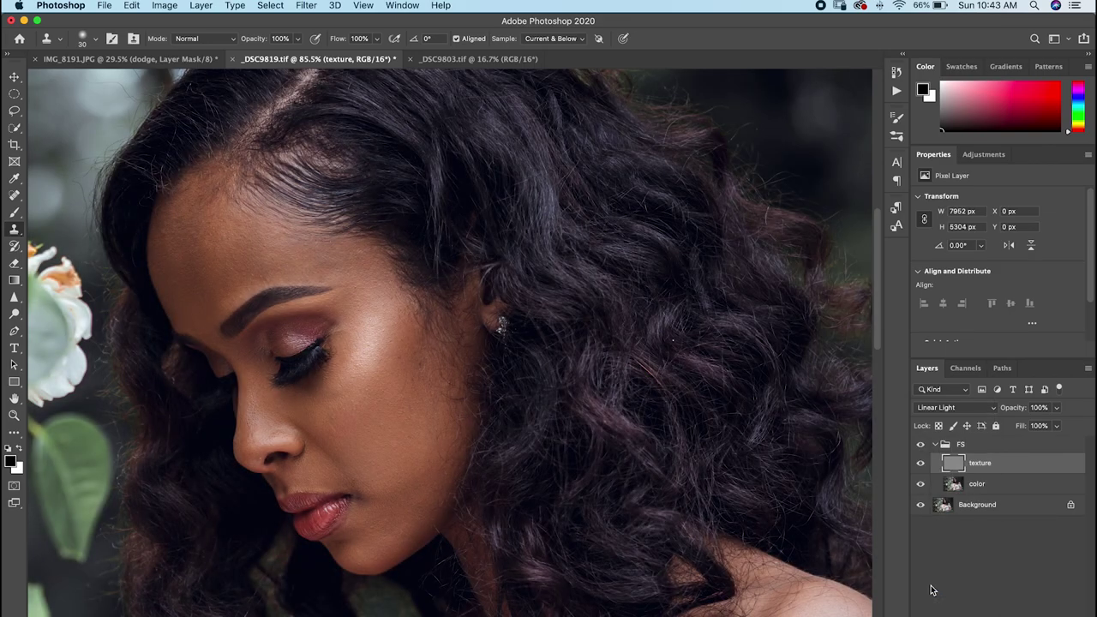
Step: Select the color layer and activate the Mixer Brush tool for smoothing the skin tones
left_click(984, 486)
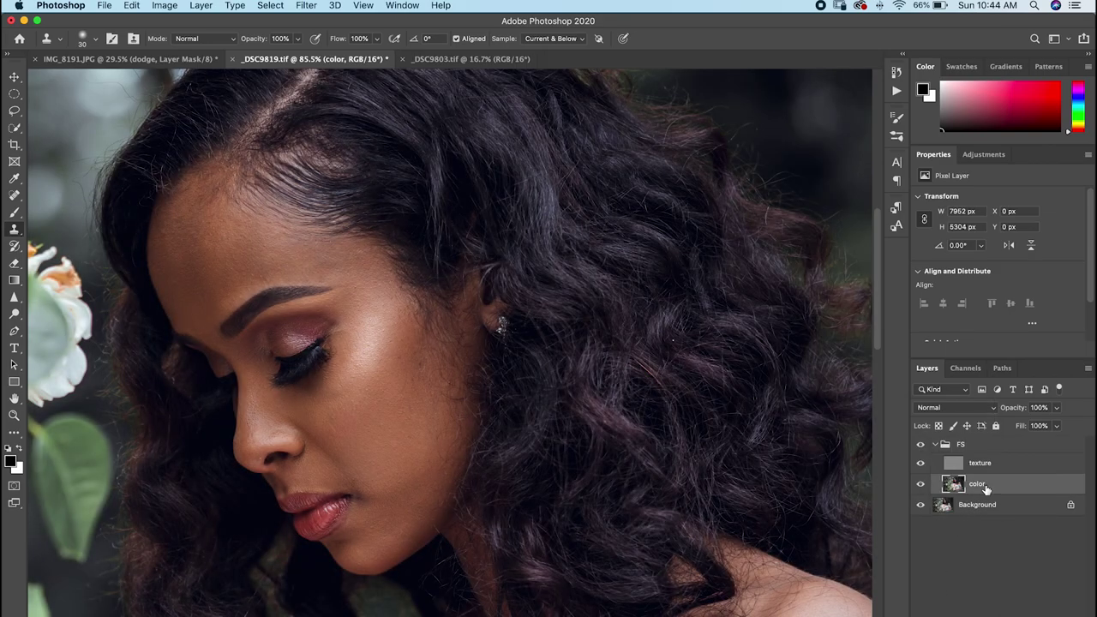
left_click(14, 212)
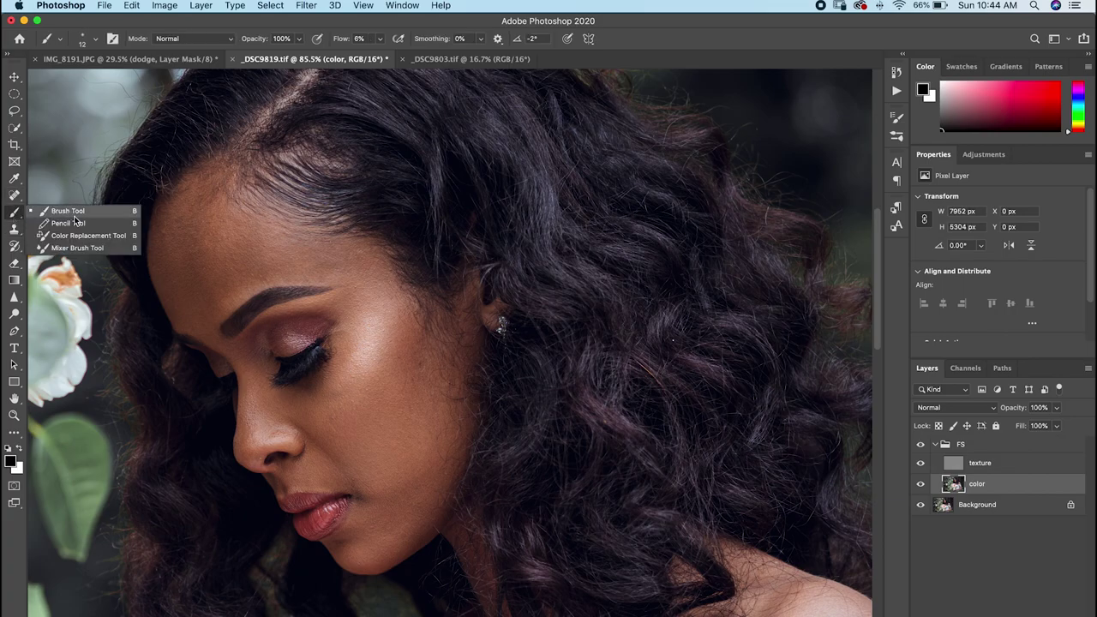
left_click(77, 249)
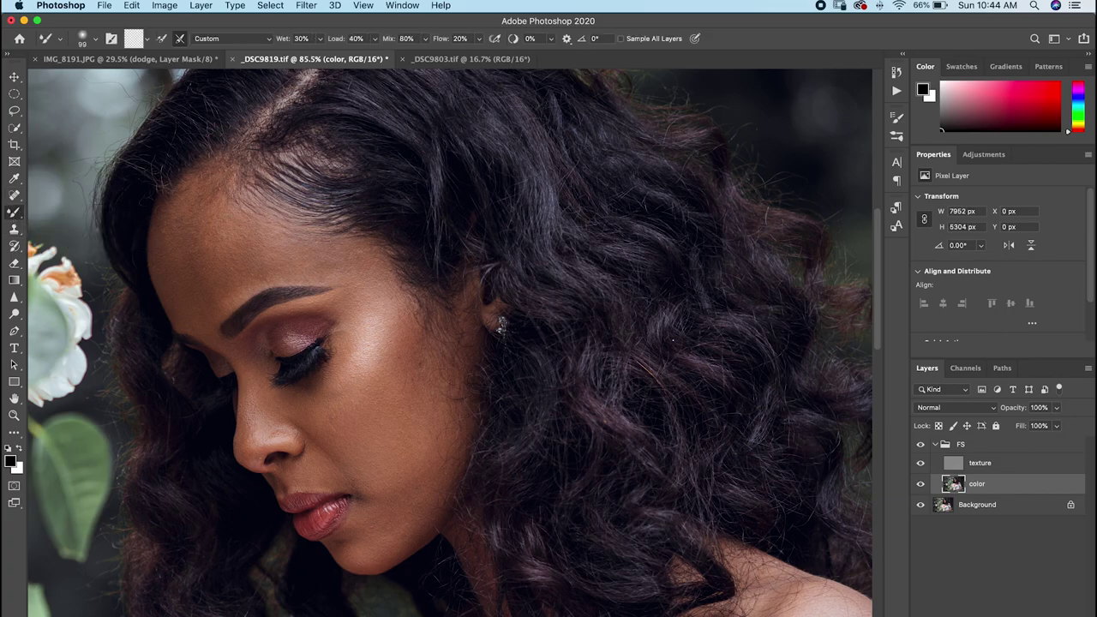
Step: Enable Sample All Layers for the Mixer Brush and hide the texture layer, leaving the blurred color layer showing
scroll(226, 226, "left", 2)
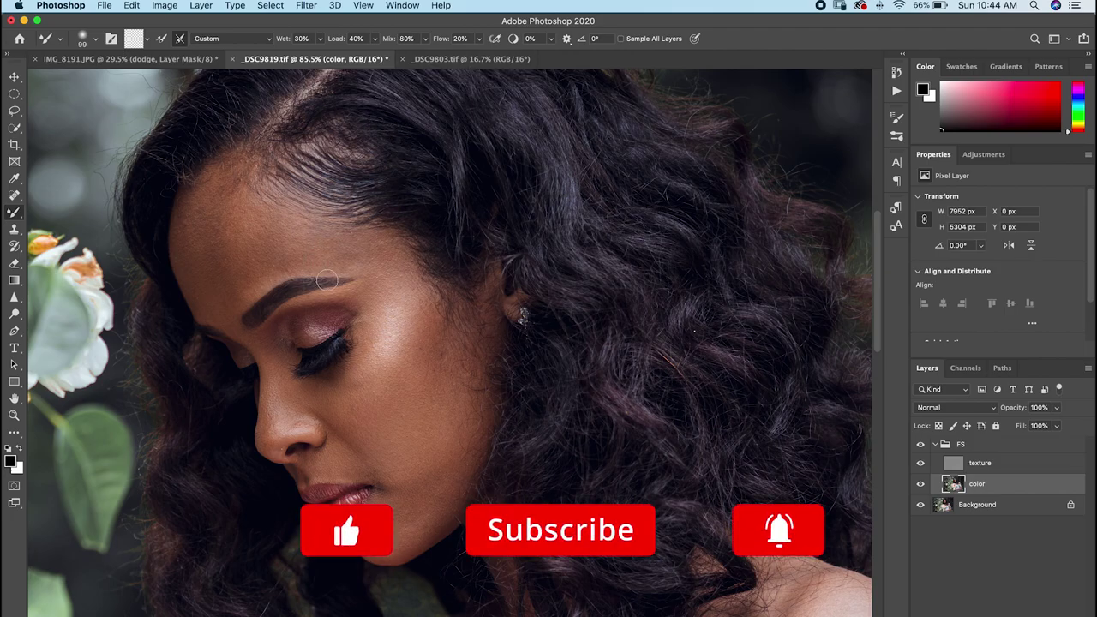
key("z")
left_click_drag(359, 272, 334, 235)
key("b")
key("space")
left_click_drag(372, 360, 416, 318)
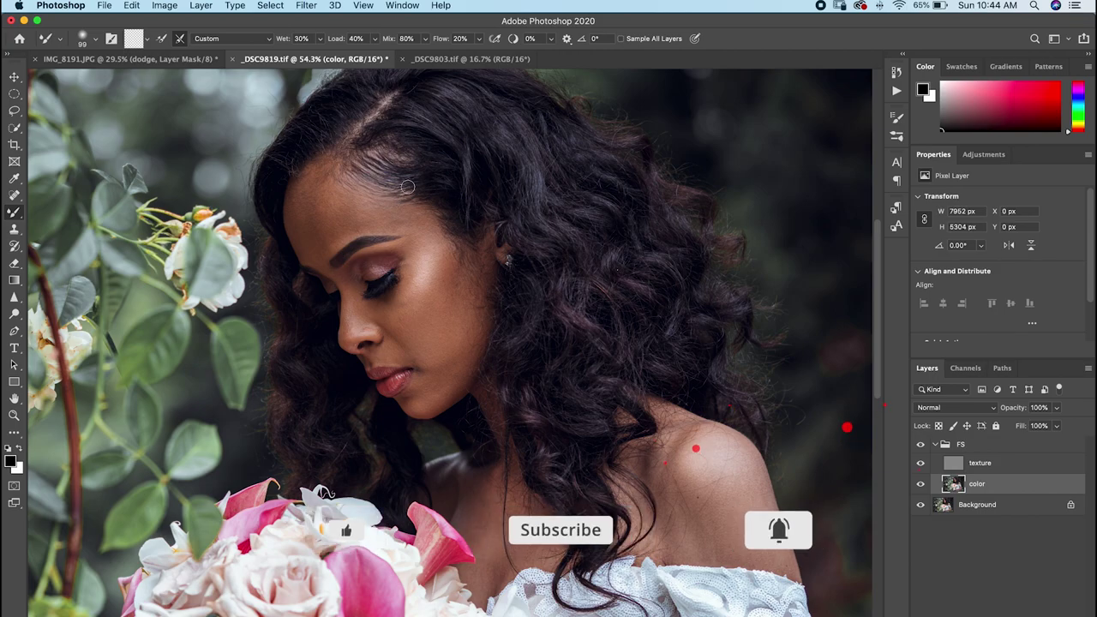
left_click(626, 39)
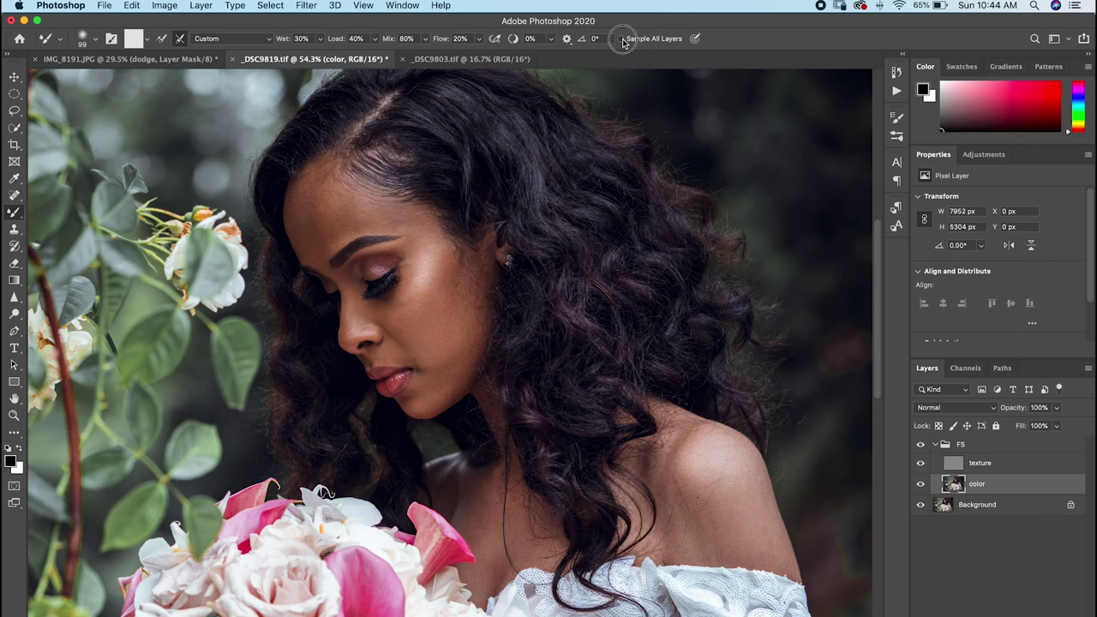
left_click(920, 463)
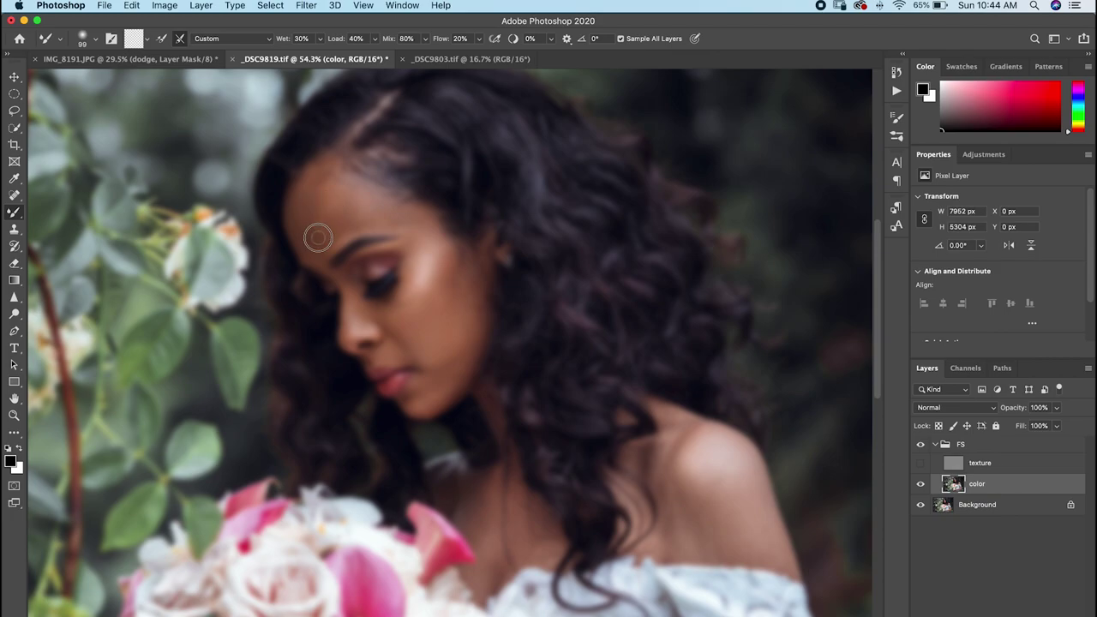
Step: Blend the uneven skin tones across the bride's forehead on the color layer with the Mixer Brush
left_click_drag(316, 227, 322, 197)
mouse_move(352, 227)
left_mouse_down()
mouse_move(381, 223)
mouse_move(350, 211)
left_mouse_up()
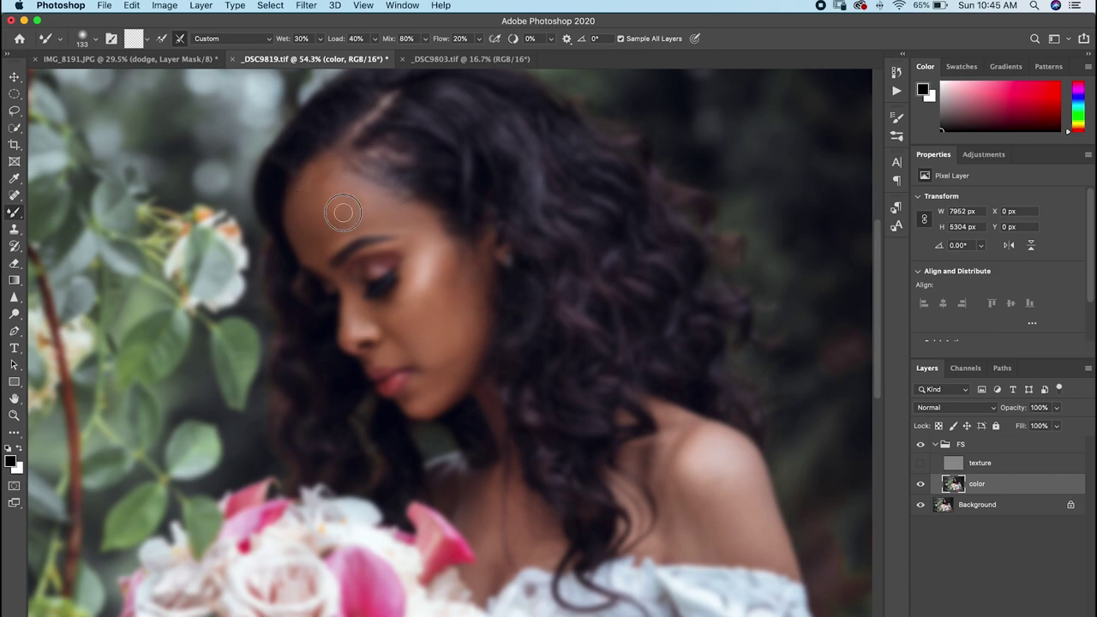
mouse_move(366, 218)
left_mouse_down()
mouse_move(368, 198)
mouse_move(408, 209)
left_mouse_up()
Step: Smooth the tones on the bride's cheek and along her jaw with a smaller Mixer Brush
key("[")
key("[")
key("[")
key("[")
mouse_move(436, 307)
left_mouse_down()
mouse_move(453, 269)
mouse_move(443, 294)
mouse_move(465, 310)
mouse_move(465, 333)
mouse_move(425, 377)
mouse_move(461, 342)
left_mouse_up()
mouse_move(421, 381)
left_mouse_down()
mouse_move(445, 367)
mouse_move(420, 392)
mouse_move(431, 371)
mouse_move(393, 354)
mouse_move(408, 339)
mouse_move(402, 350)
mouse_move(373, 318)
mouse_move(398, 351)
mouse_move(378, 316)
mouse_move(400, 351)
mouse_move(413, 336)
mouse_move(388, 351)
mouse_move(397, 352)
mouse_move(393, 322)
mouse_move(369, 309)
mouse_move(386, 328)
mouse_move(384, 352)
mouse_move(425, 392)
mouse_move(413, 411)
mouse_move(445, 383)
mouse_move(439, 400)
mouse_move(458, 362)
mouse_move(447, 387)
mouse_move(435, 358)
mouse_move(428, 384)
mouse_move(417, 347)
mouse_move(430, 380)
mouse_move(407, 396)
mouse_move(442, 382)
left_mouse_up()
Step: Preview the smoothed face with the texture layer shown and the FS group toggled, and leave the texture hidden
left_click(921, 462)
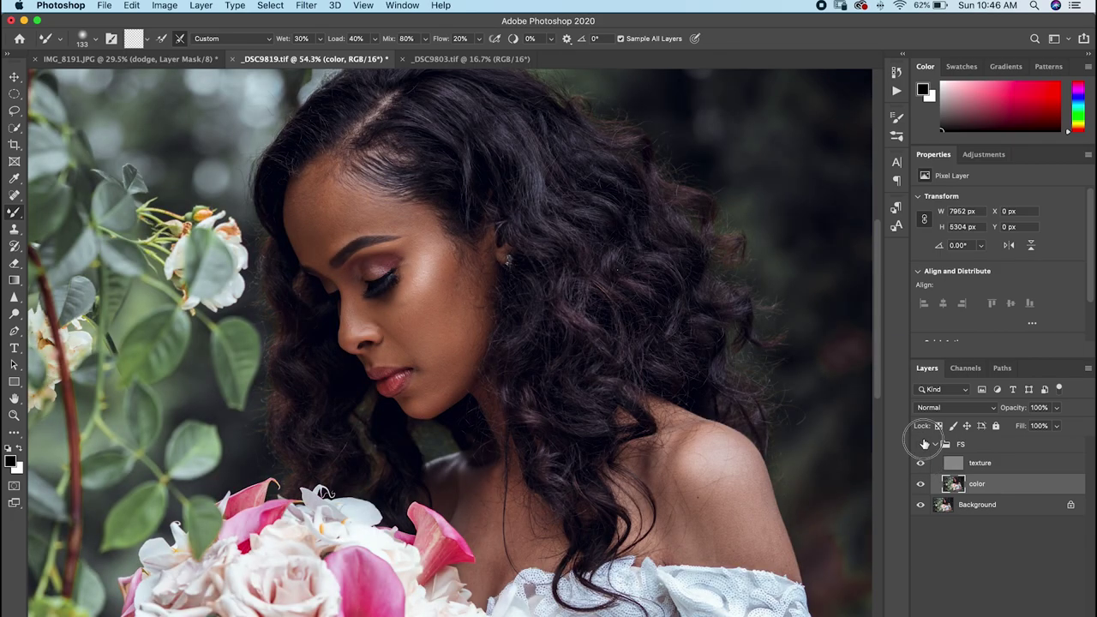
left_click(921, 443)
left_click(921, 462)
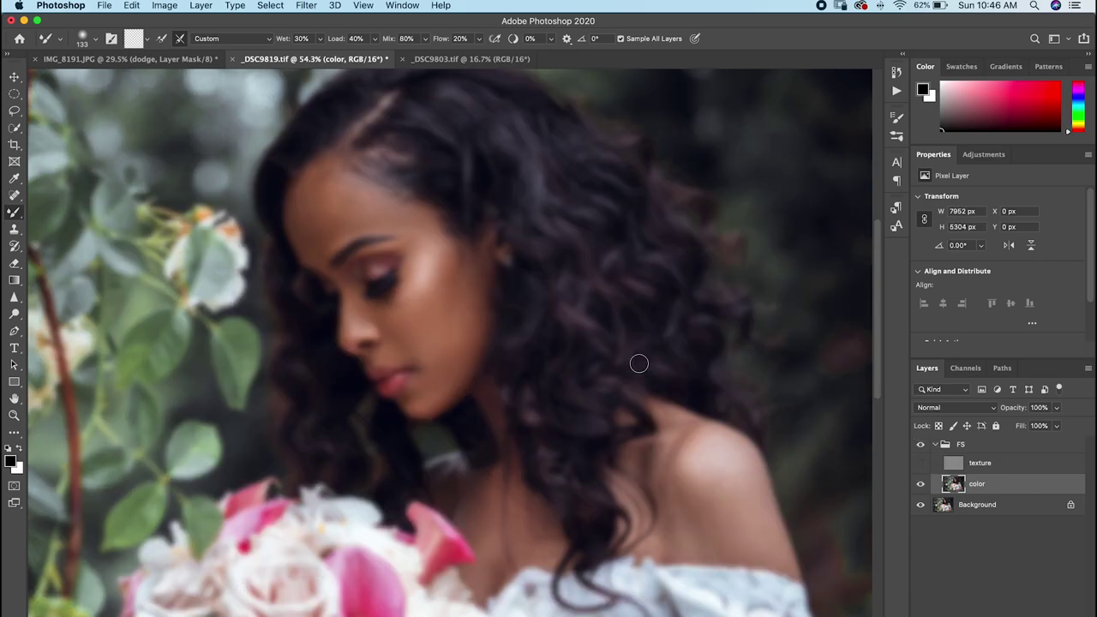
Step: Blend the remaining tone transitions on the chin and lower cheek and smooth the bride's bare shoulder
mouse_move(421, 387)
left_mouse_down()
mouse_move(412, 397)
mouse_move(431, 402)
mouse_move(422, 386)
left_mouse_up()
mouse_move(397, 345)
left_mouse_down()
mouse_move(419, 358)
mouse_move(414, 332)
left_mouse_up()
left_click_drag(514, 471, 446, 321)
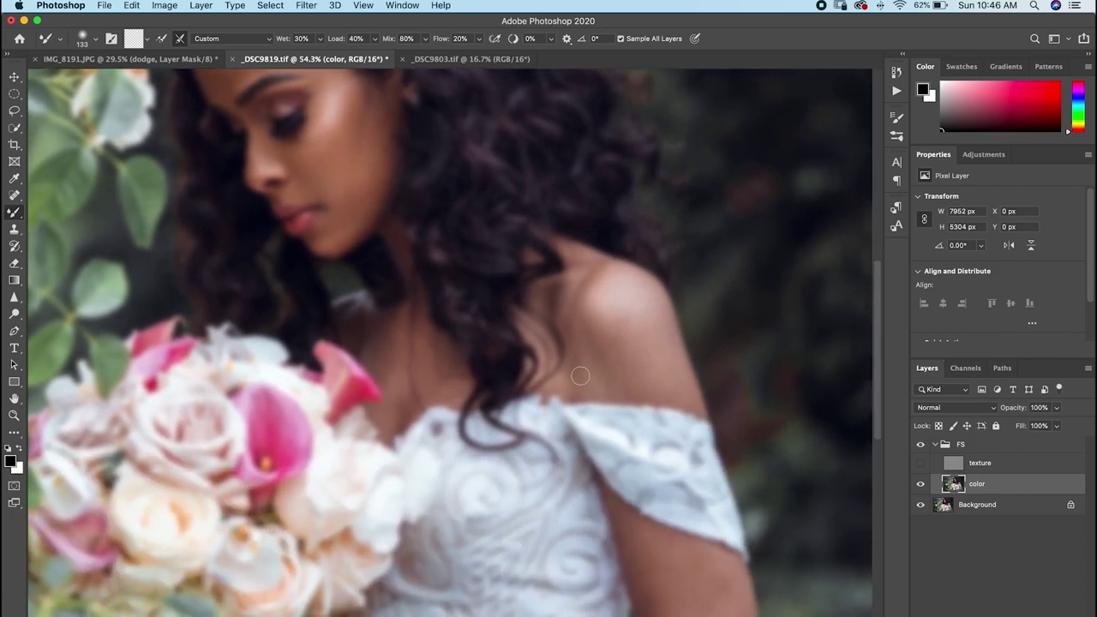
left_click_drag(595, 348, 580, 316)
mouse_move(595, 369)
left_mouse_down()
mouse_move(582, 335)
mouse_move(588, 360)
mouse_move(586, 314)
mouse_move(581, 370)
mouse_move(600, 323)
mouse_move(603, 362)
mouse_move(596, 354)
mouse_move(622, 369)
mouse_move(616, 337)
mouse_move(646, 391)
mouse_move(651, 365)
mouse_move(633, 338)
mouse_move(681, 392)
mouse_move(658, 319)
mouse_move(677, 358)
mouse_move(641, 306)
mouse_move(633, 322)
mouse_move(592, 312)
mouse_move(623, 323)
left_mouse_up()
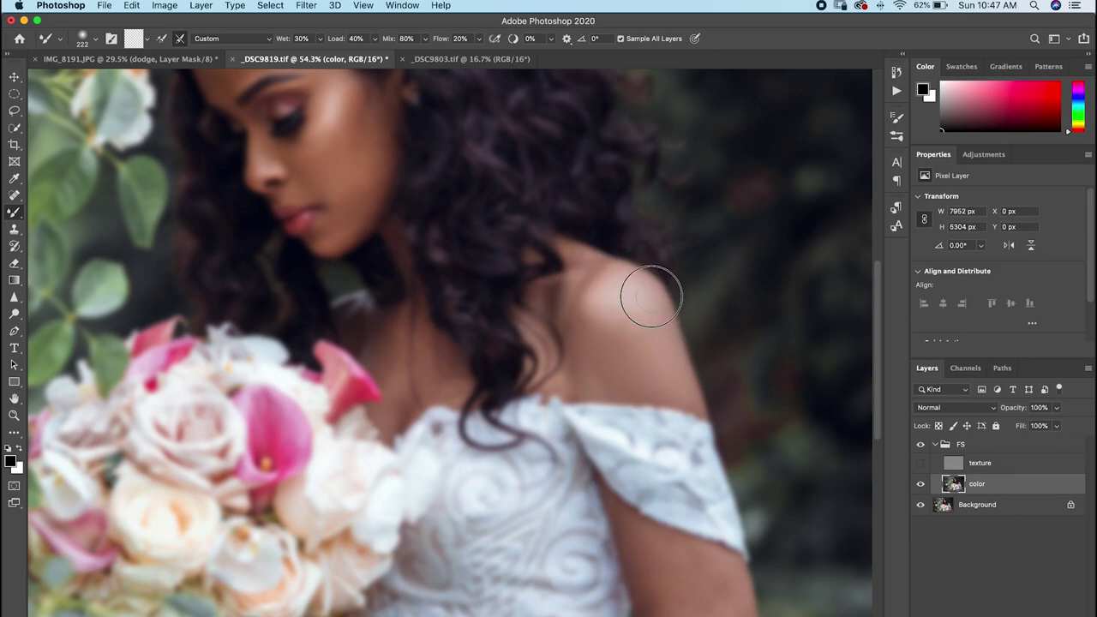
Step: Smooth the skin tones on the bride's upper arm, elbow and forearm with the Mixer Brush enlarged to 301 pixels
left_click_drag(642, 533, 541, 338)
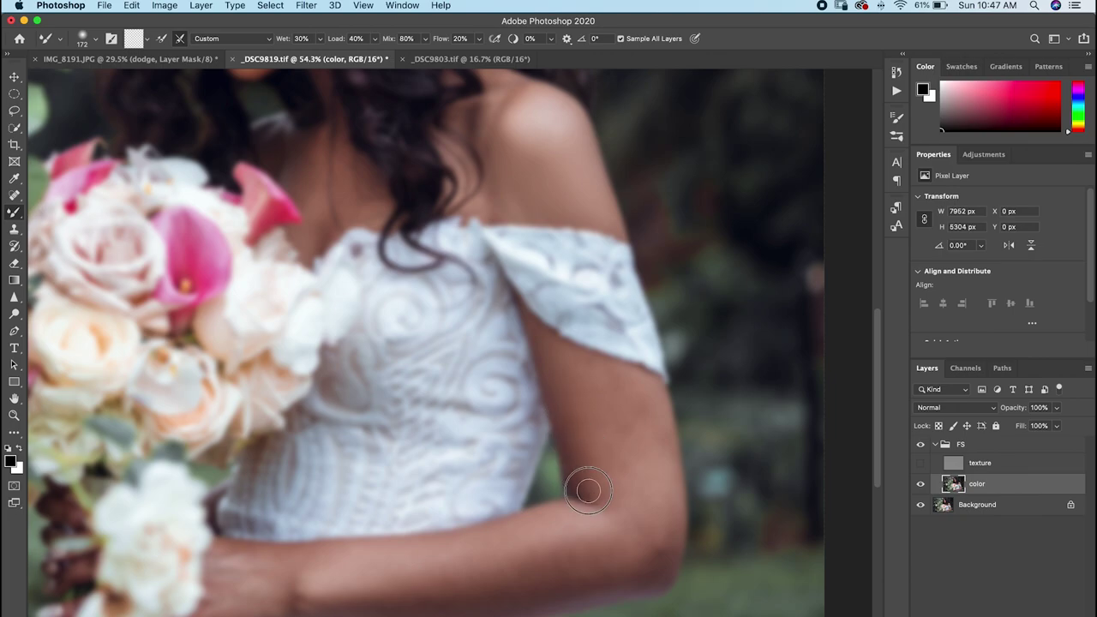
mouse_move(551, 366)
left_mouse_down("ctrl+alt")
mouse_move(588, 421)
mouse_move(617, 421)
left_mouse_up("ctrl+alt")
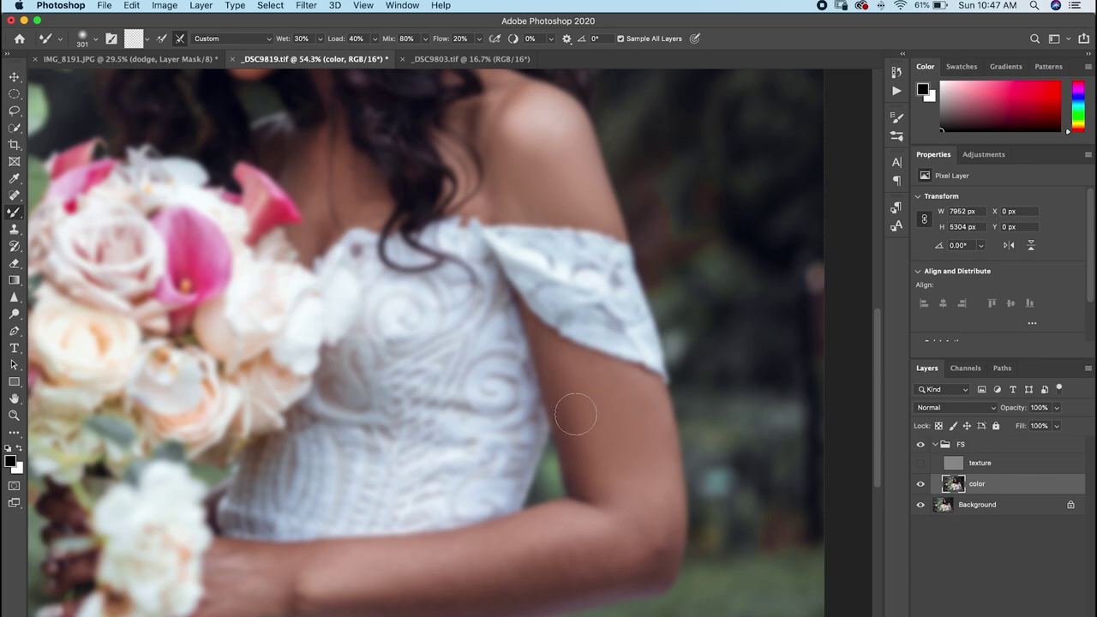
left_click_drag(611, 505, 598, 401)
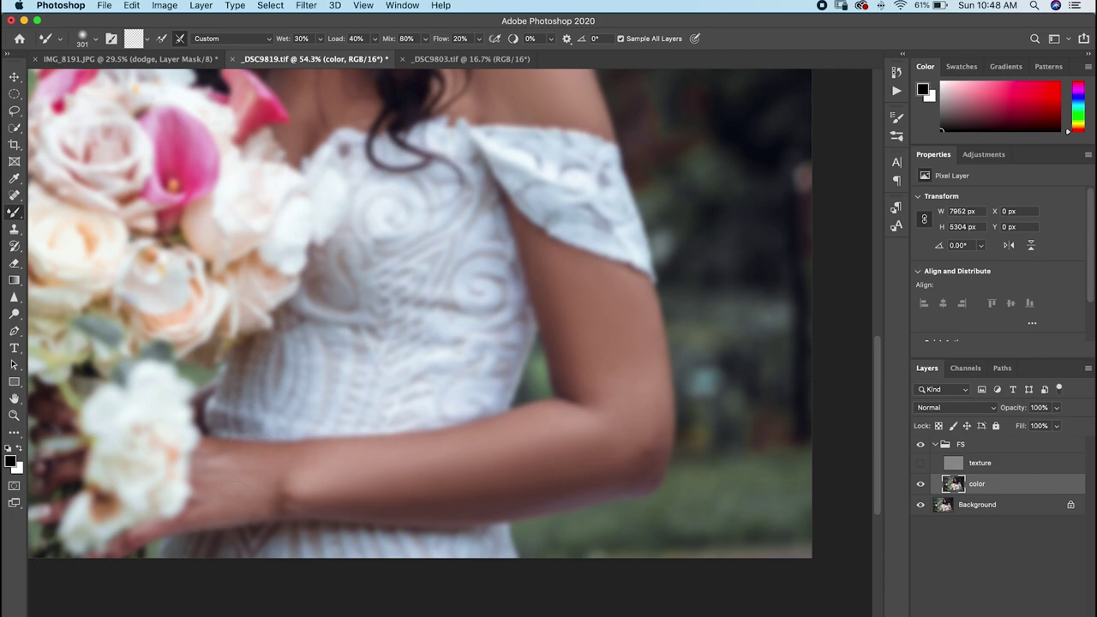
left_click_drag(285, 466, 441, 512)
Step: Blend the skin tones on the bride's neck, chest and shoulder above the dress
left_click_drag(567, 193, 572, 436)
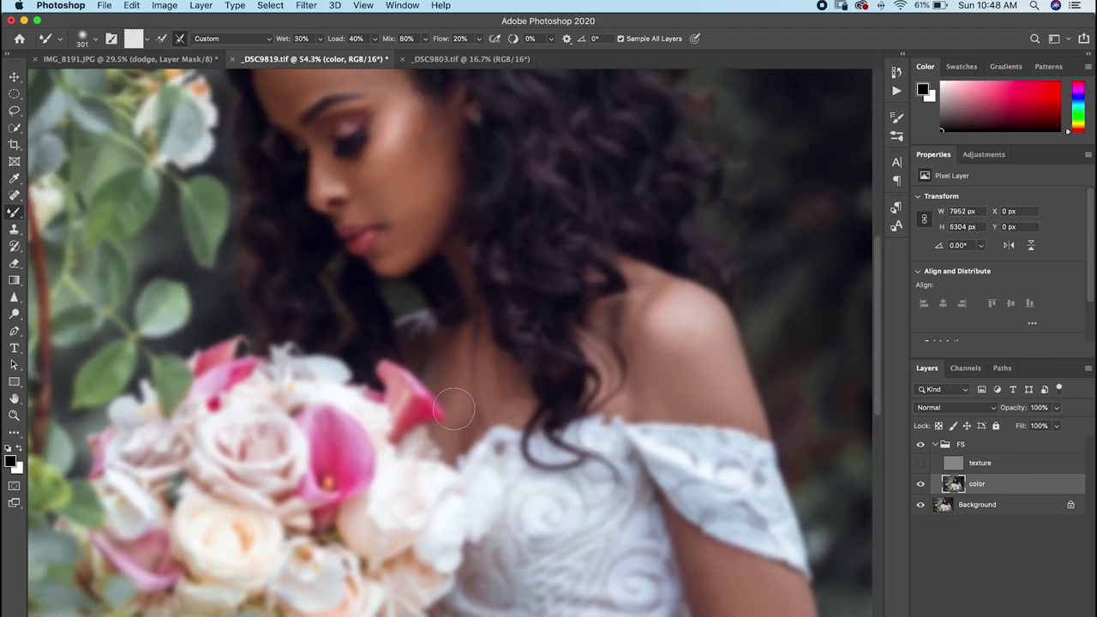
mouse_move(450, 369)
left_mouse_down()
mouse_move(428, 367)
mouse_move(409, 335)
mouse_move(412, 351)
mouse_move(403, 328)
mouse_move(420, 329)
left_mouse_up()
mouse_move(456, 374)
left_mouse_down()
mouse_move(463, 400)
mouse_move(464, 378)
mouse_move(447, 422)
mouse_move(461, 339)
mouse_move(461, 419)
mouse_move(484, 391)
mouse_move(491, 351)
mouse_move(502, 395)
mouse_move(537, 408)
left_mouse_up()
mouse_move(651, 379)
left_mouse_down()
mouse_move(627, 360)
mouse_move(616, 403)
mouse_move(629, 407)
mouse_move(636, 387)
mouse_move(647, 408)
mouse_move(622, 409)
mouse_move(649, 379)
mouse_move(658, 408)
left_mouse_up()
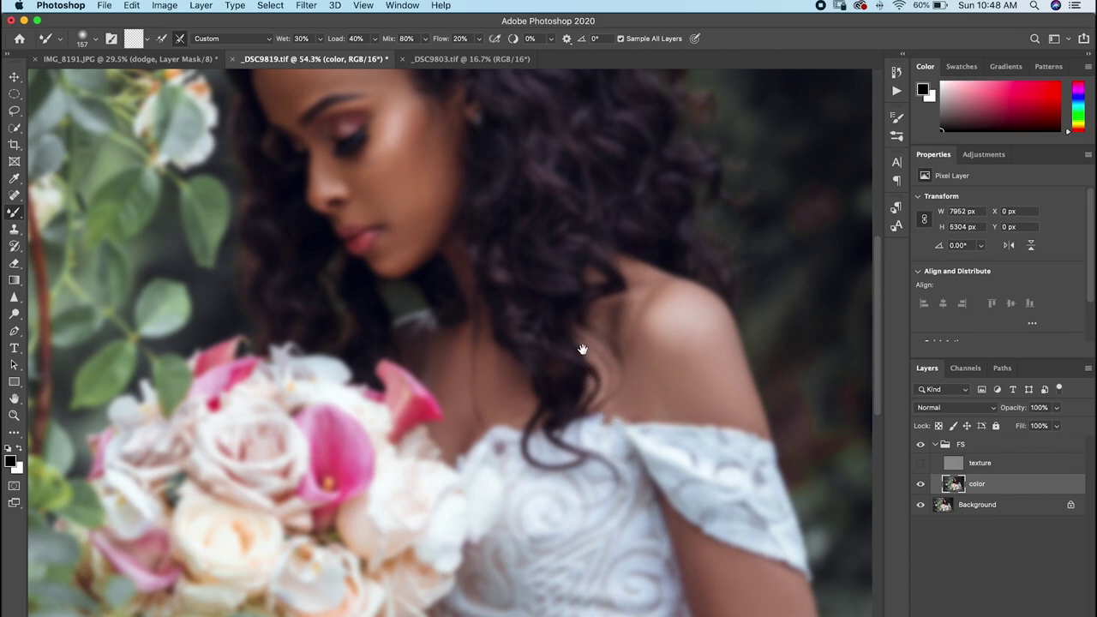
Step: Show the texture layer again and compare the whole photo with the FS group off and on
left_click_drag(589, 370, 614, 455)
left_click(921, 464)
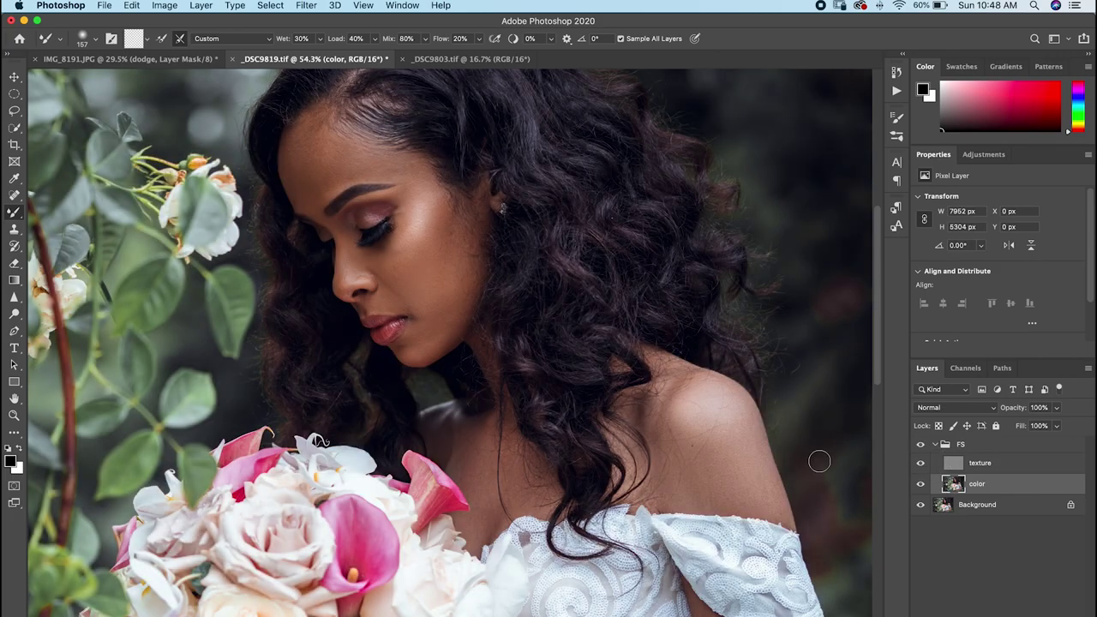
key("z")
left_click_drag(558, 490, 532, 416)
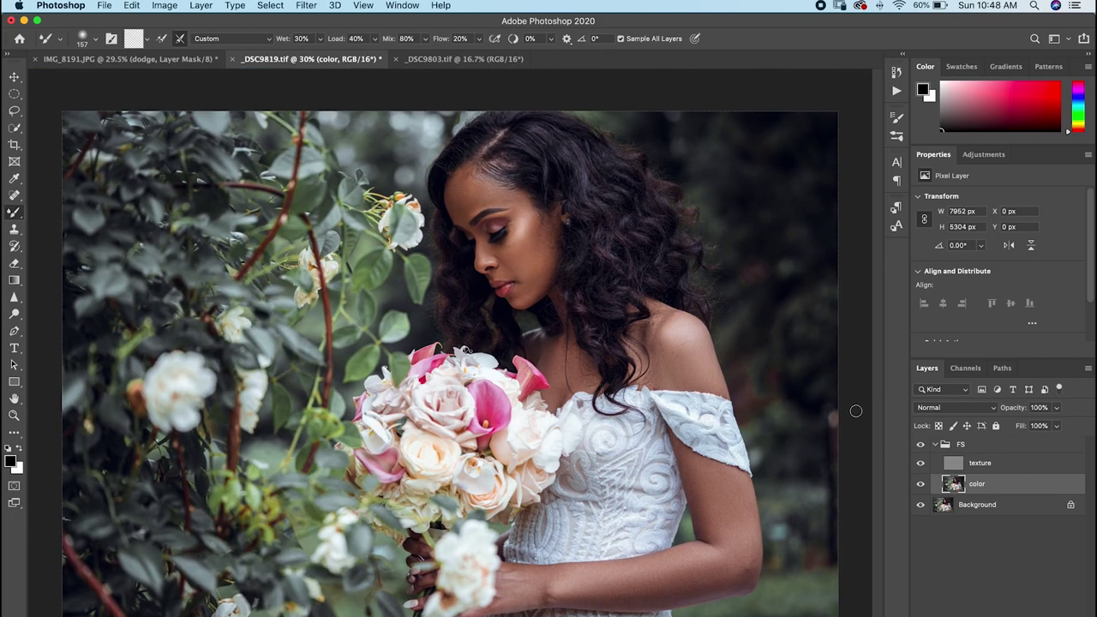
left_click(922, 444)
left_click(922, 445)
Step: Select the texture layer and set the Clone Stamp to sample the Current Layer, with the area around the mouth magnified
left_click(958, 444)
key("z")
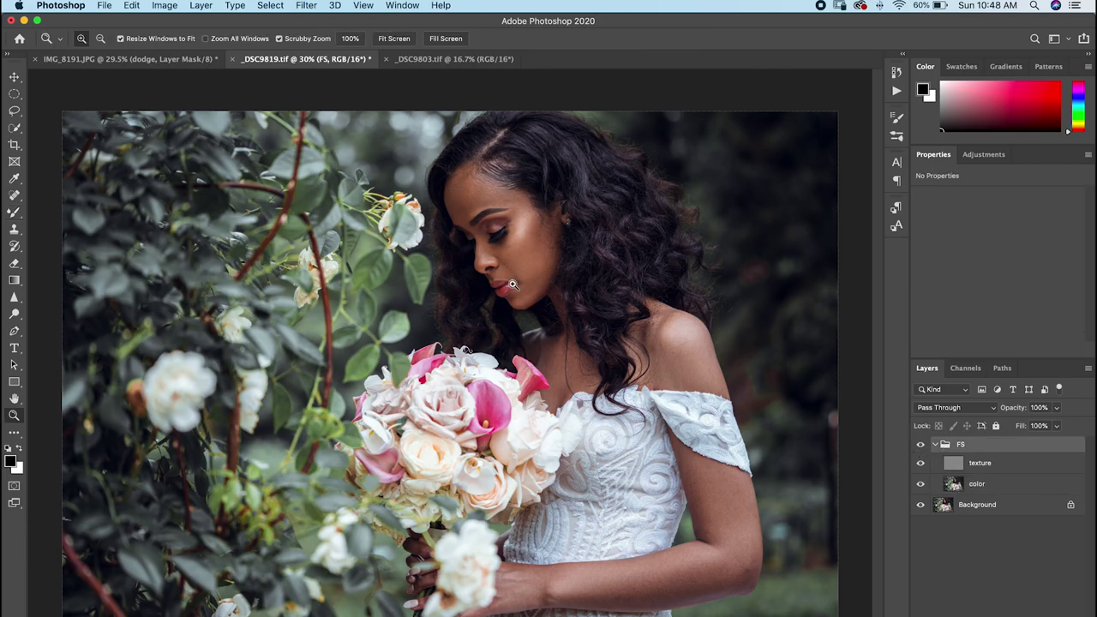
left_click_drag(520, 287, 512, 394)
key("b")
left_click(956, 467)
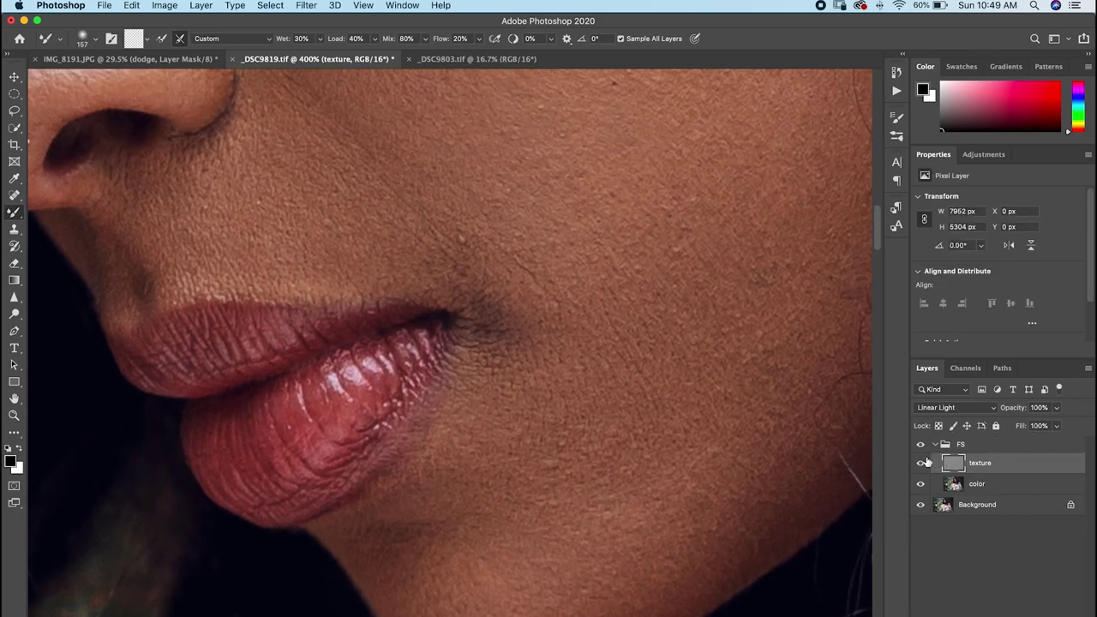
key("s")
left_click(585, 40)
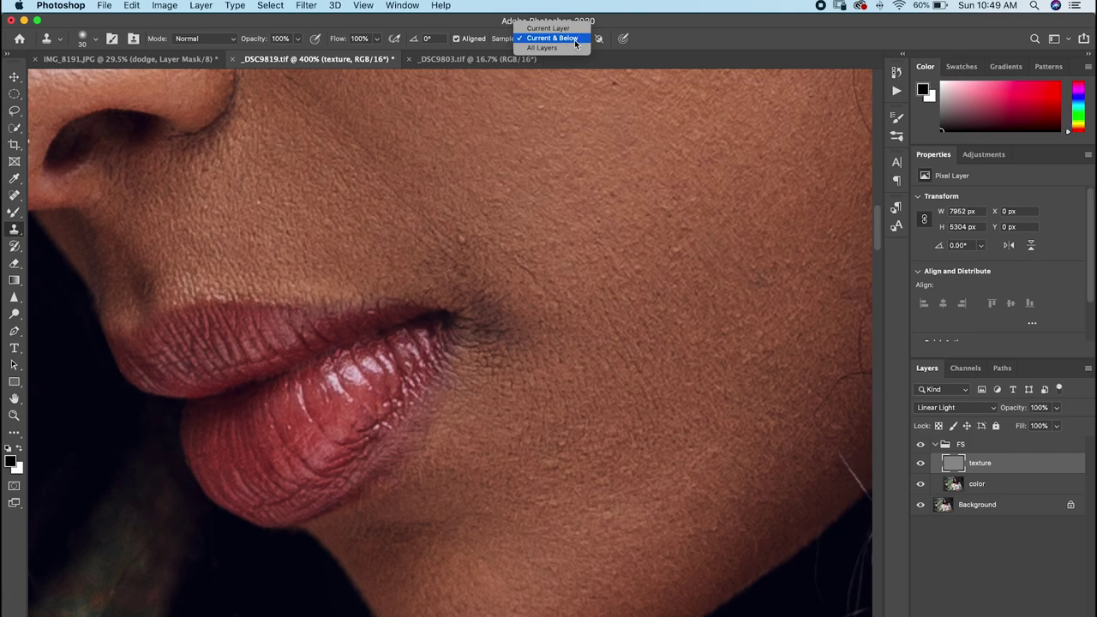
left_click(555, 27)
Step: Clone clean skin texture over the small blemishes near the corner of the mouth, using an 11-pixel brush
mouse_move(469, 251)
left_mouse_down("ctrl+alt")
mouse_move(480, 249)
mouse_move(465, 249)
mouse_move(458, 225)
left_mouse_up("ctrl+alt")
left_click(462, 239, "alt")
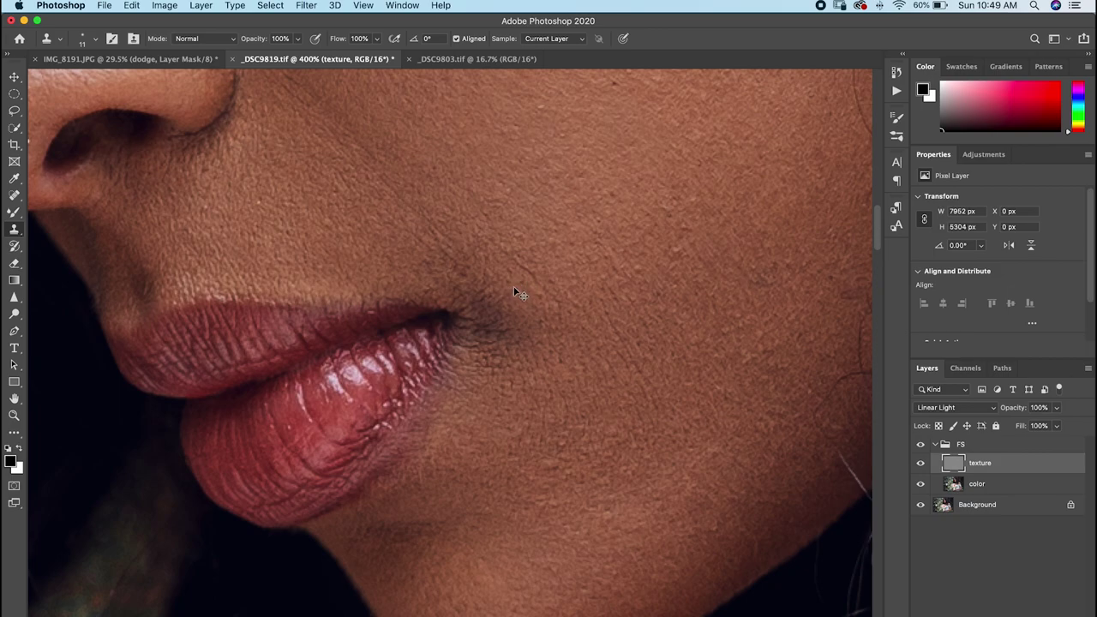
left_click(514, 235, "alt")
left_click_drag(519, 269, 533, 283)
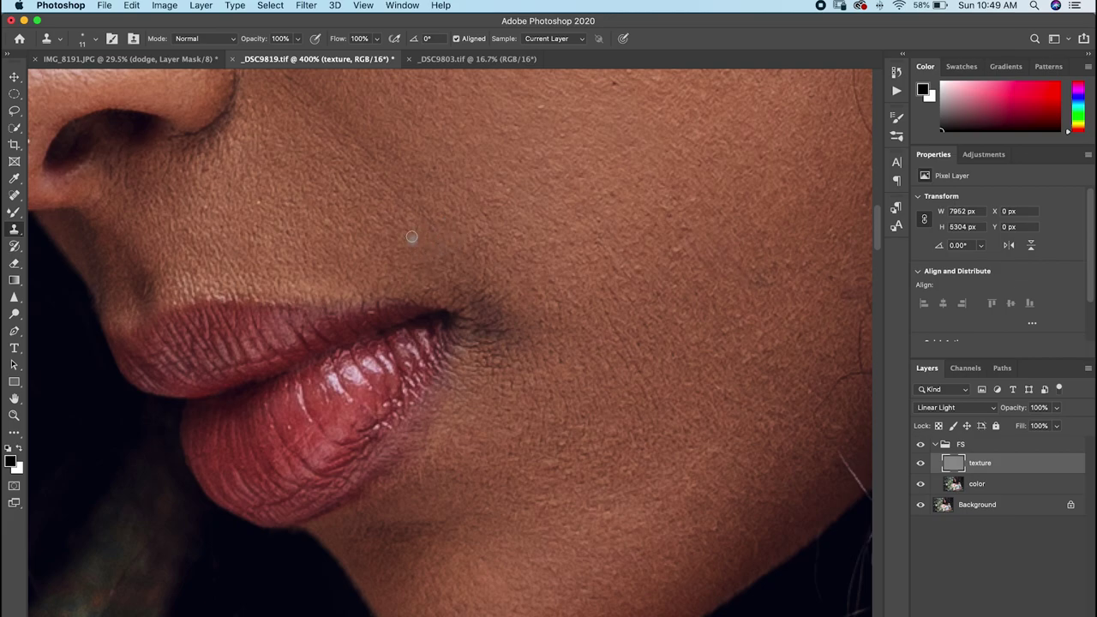
Step: Examine the nose, cheek and whole face up close and from afar for remaining texture flaws
left_click_drag(523, 214, 610, 353)
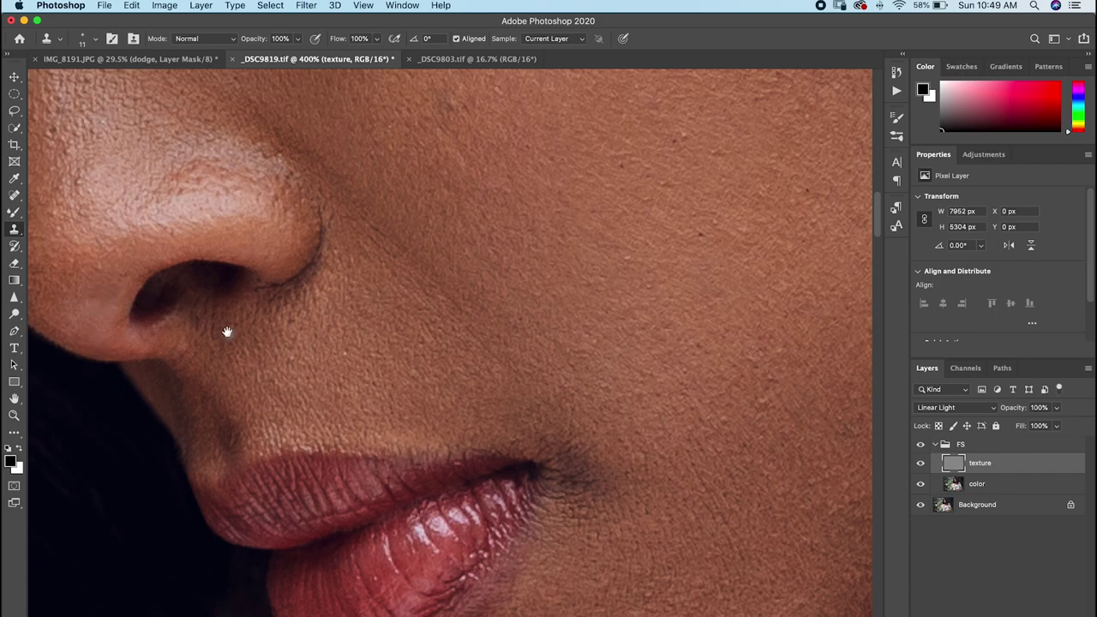
scroll(229, 334, "up", 5)
scroll(229, 334, "left", 6)
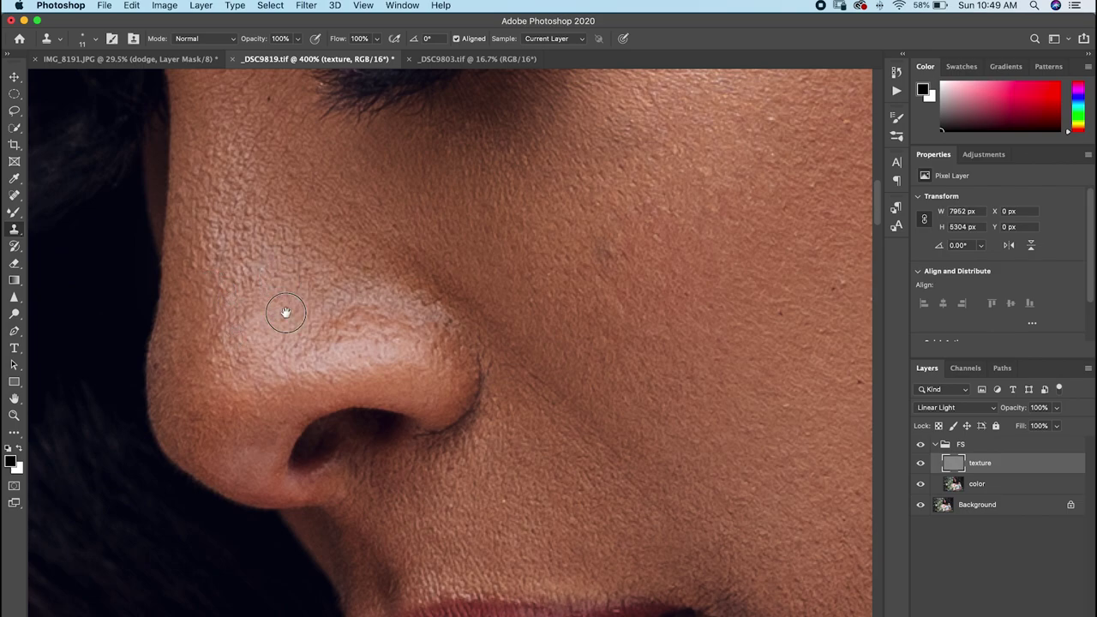
left_click_drag(281, 282, 299, 390)
left_click_drag(322, 261, 365, 400)
key("z")
left_click_drag(486, 442, 419, 377)
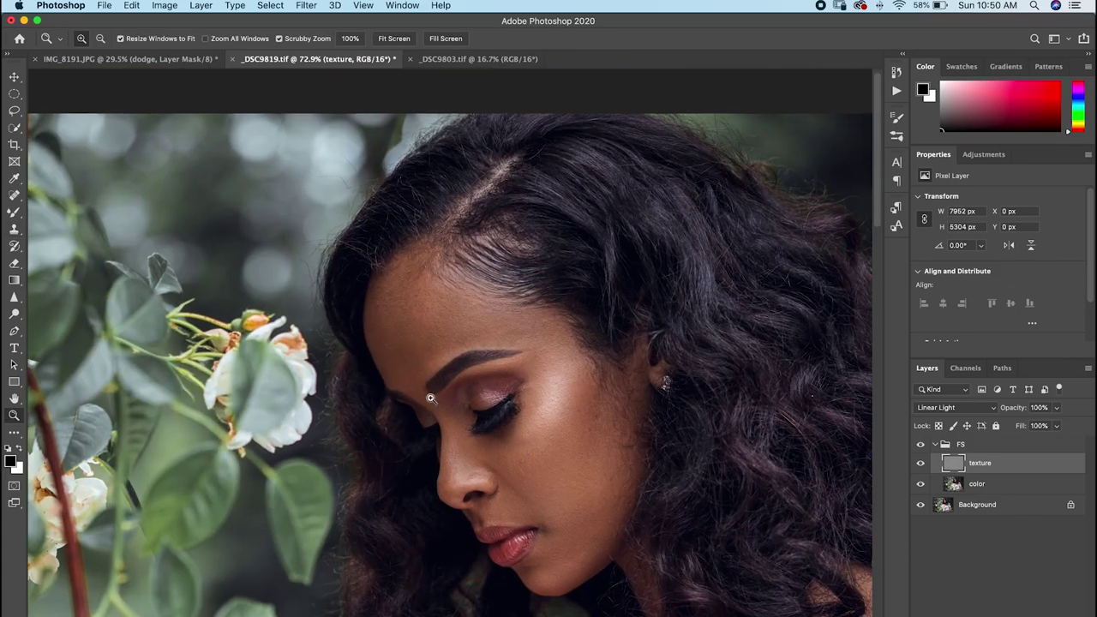
key("s")
scroll(428, 371, "down", 5)
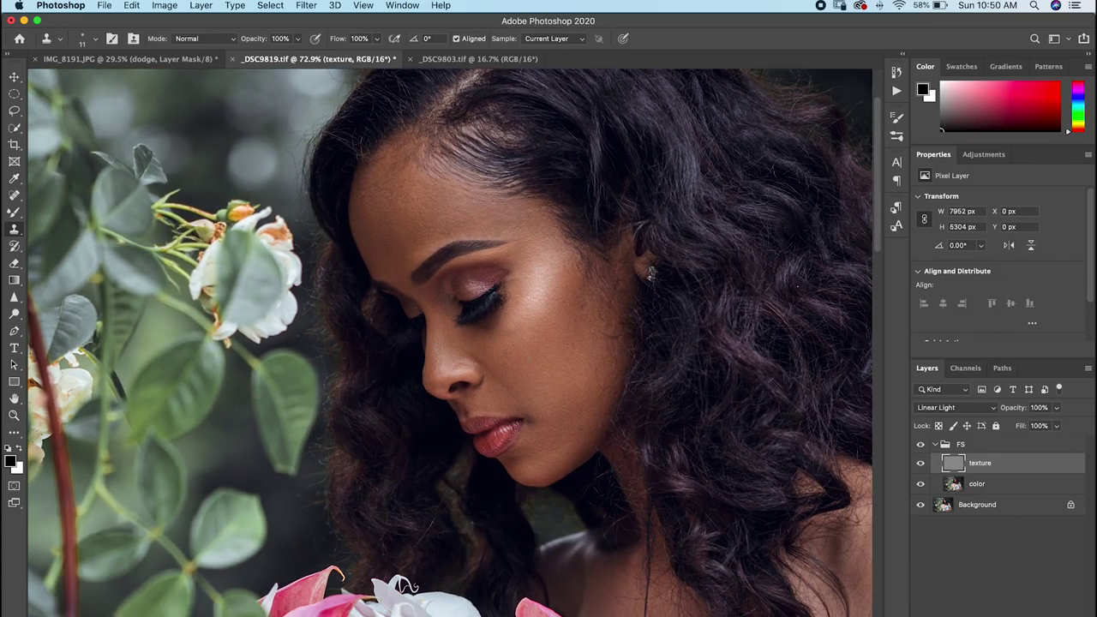
key("z")
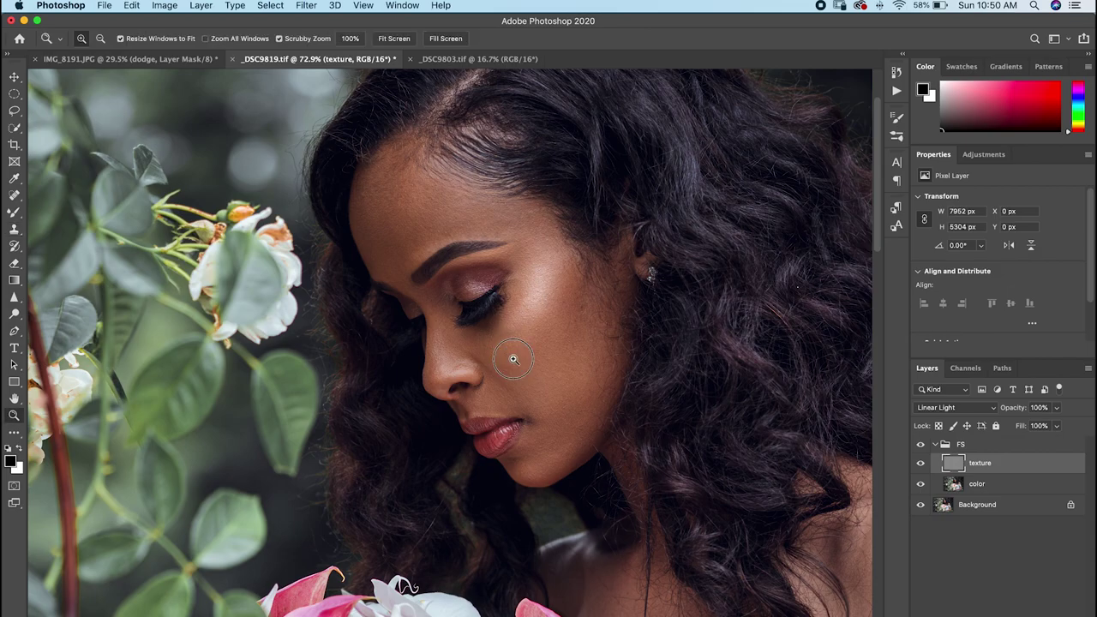
left_click(513, 359)
left_click_drag(514, 359, 510, 355)
key("s")
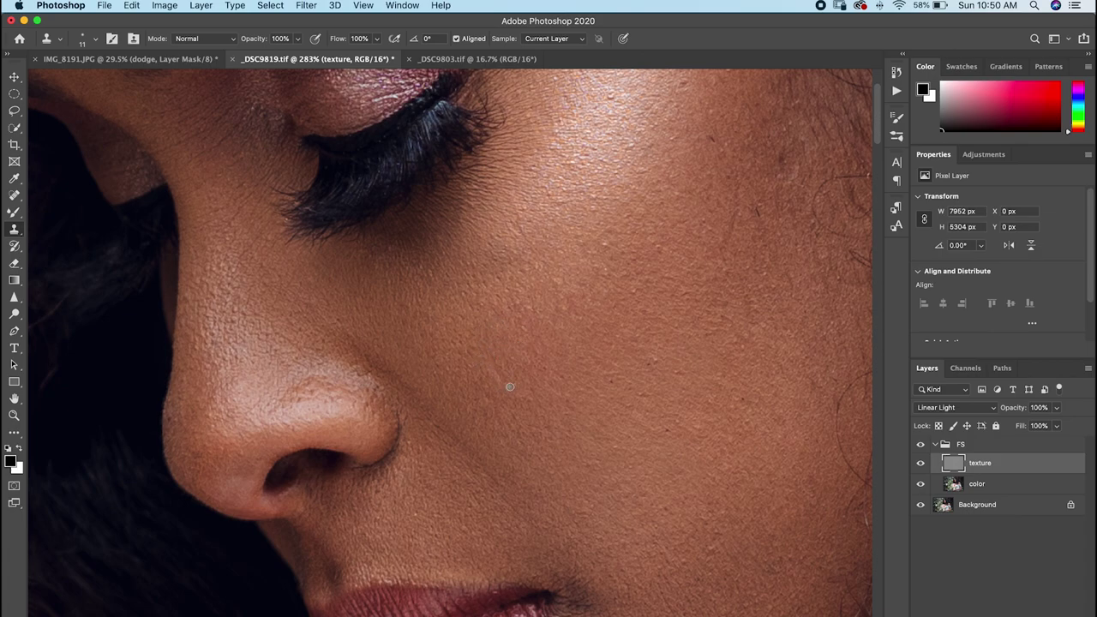
key("z")
left_click_drag(526, 382, 482, 341)
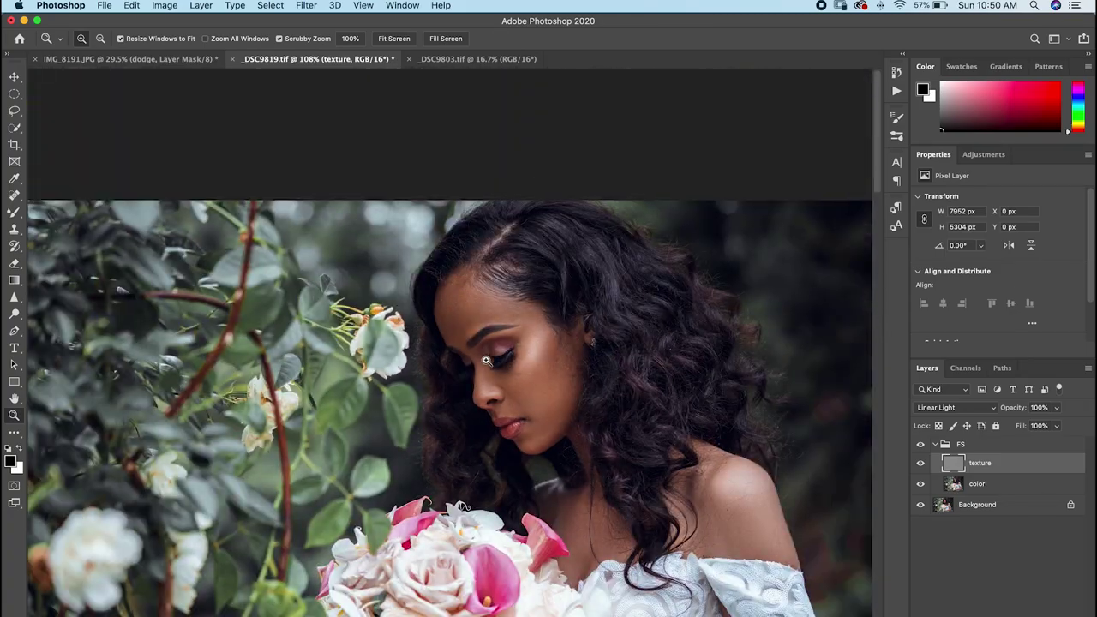
key("s")
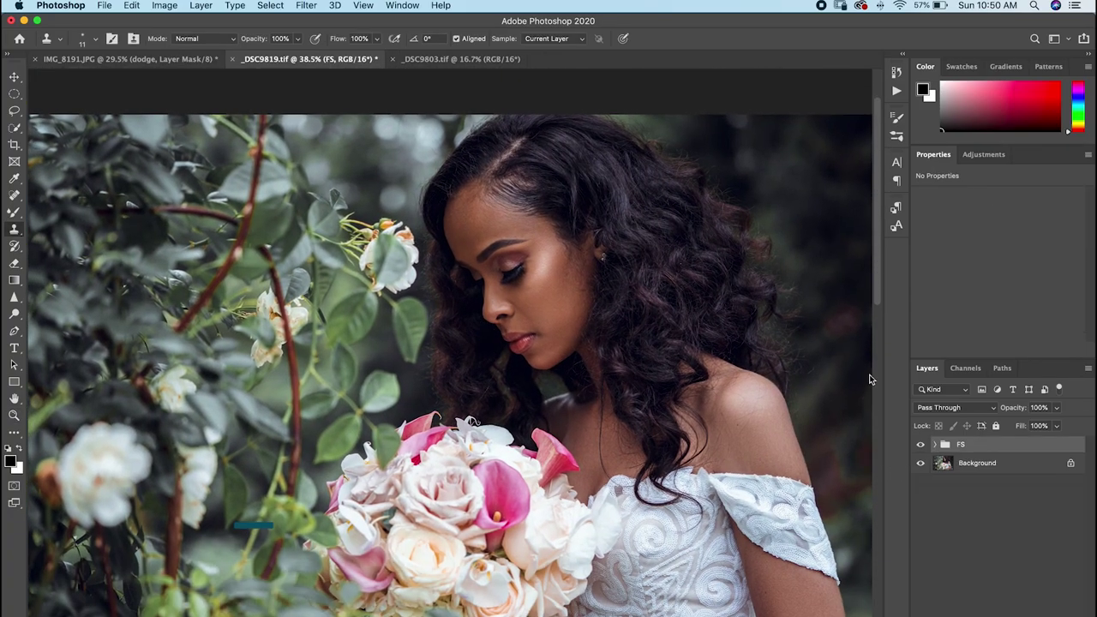
Step: Add a Curves adjustment layer above the FS group and raise the middle of its curve to brighten the photo
key("z")
left_click_drag(656, 423, 642, 391)
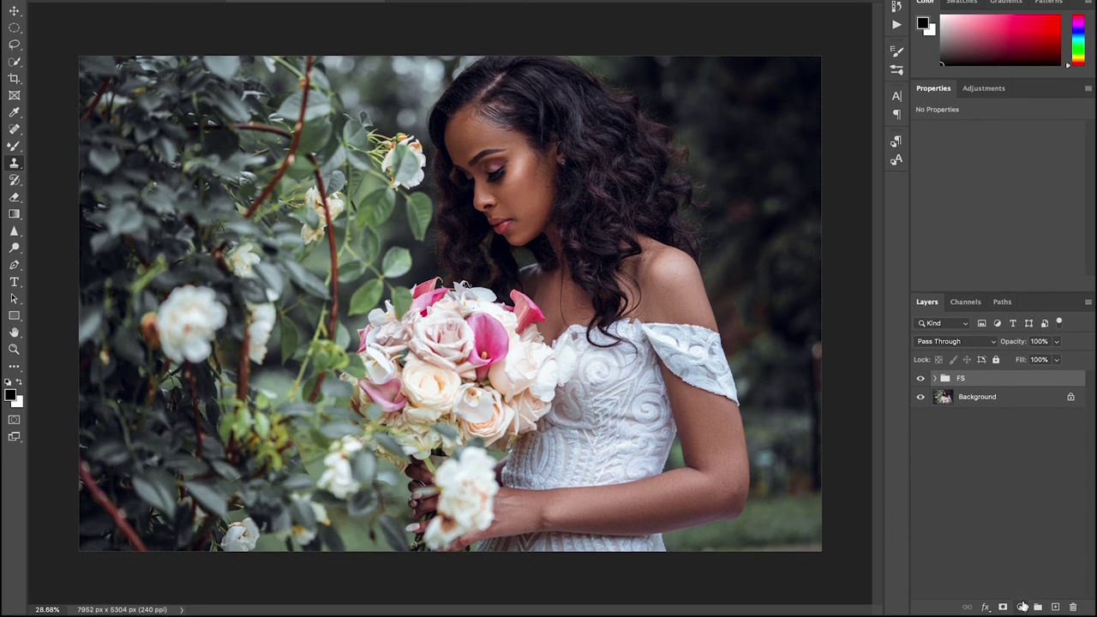
left_click(1022, 604)
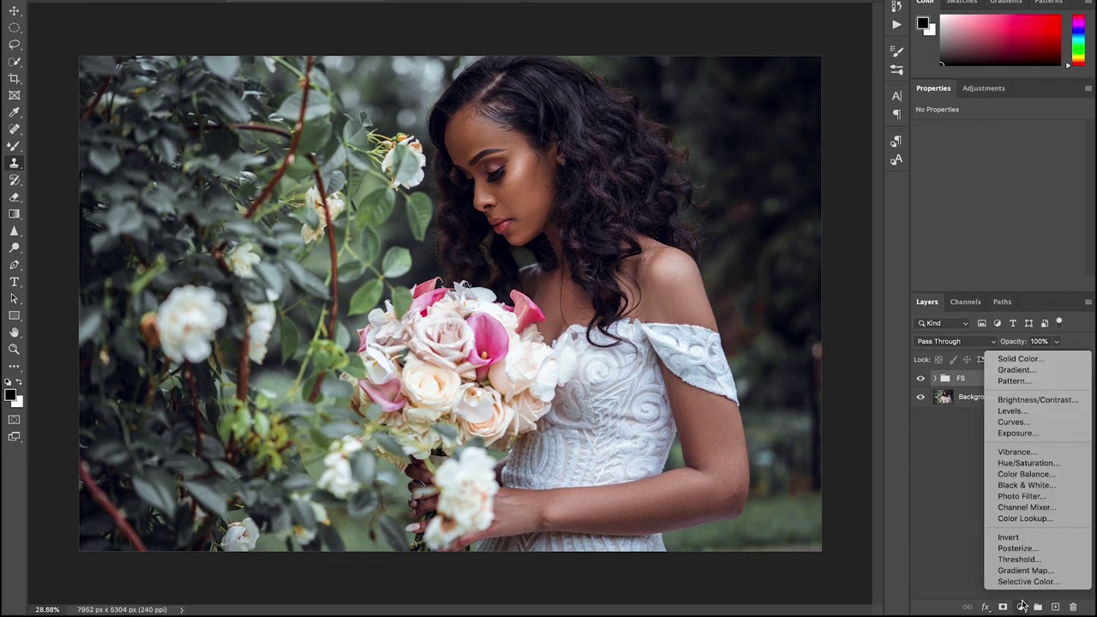
left_click(1014, 422)
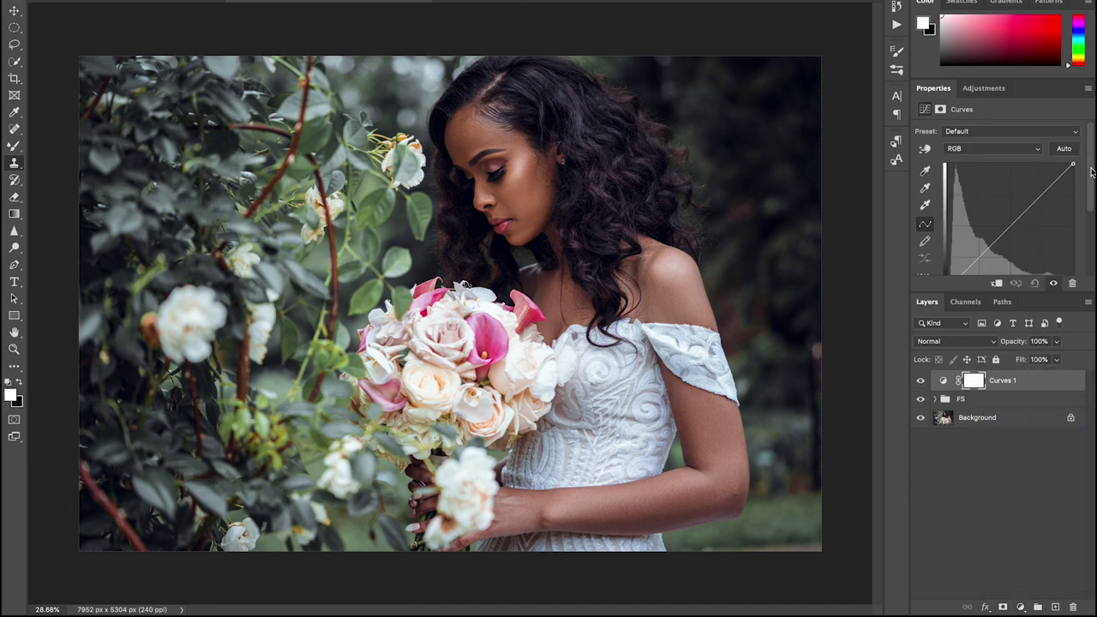
left_click_drag(1091, 172, 1091, 195)
left_click_drag(994, 213, 1003, 174)
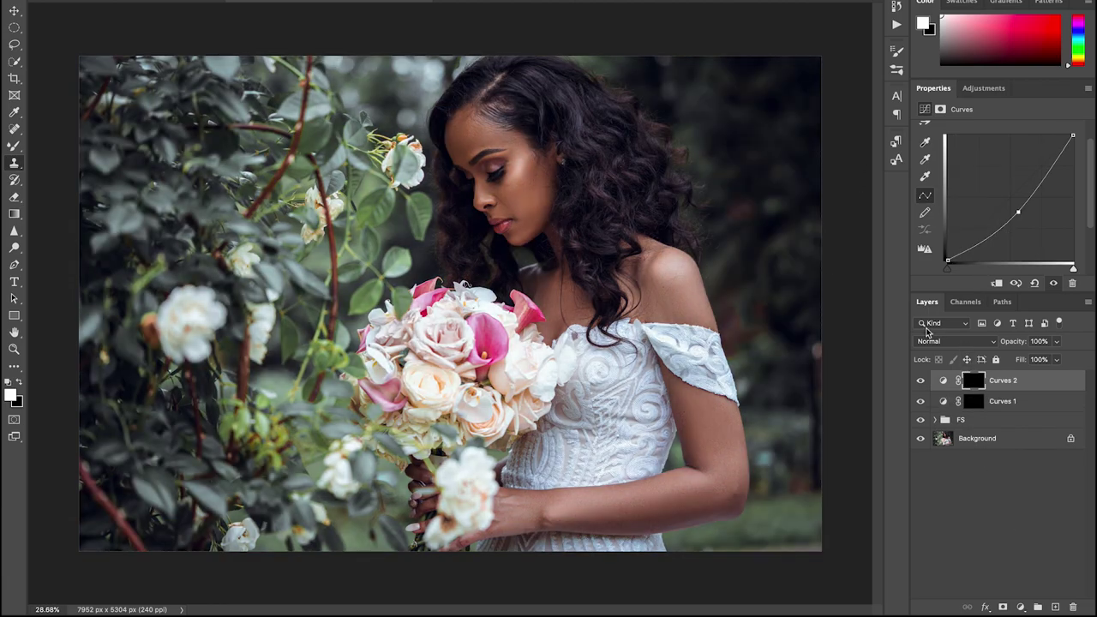
Step: Rename the darkening Curves layer d and the brightening Curves layer b
double_click(1007, 382)
type("d")
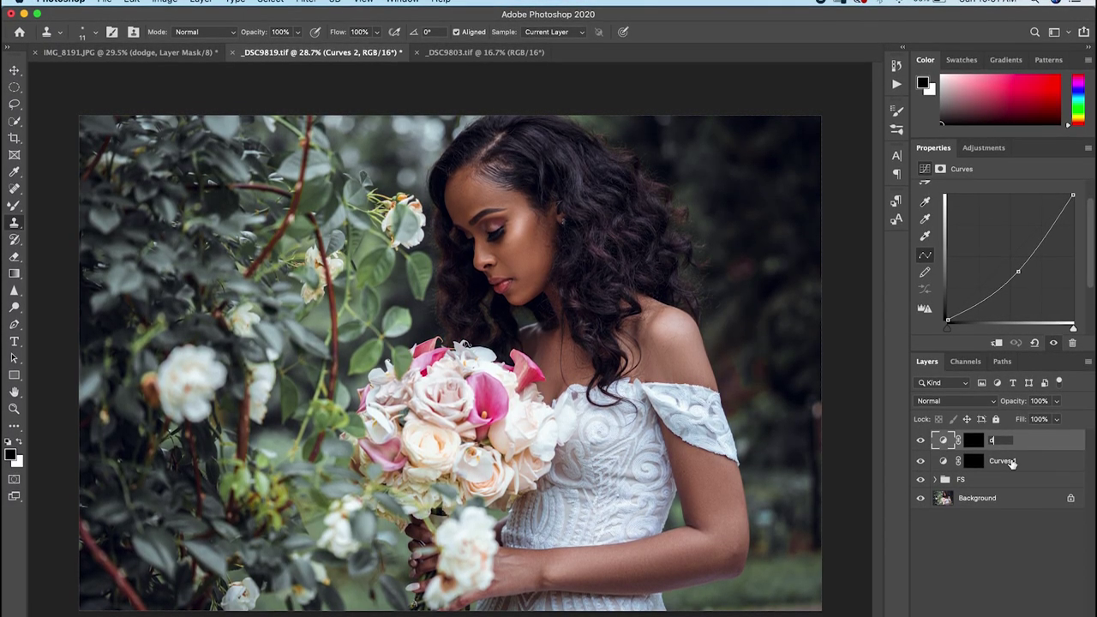
key("Tab")
type("b")
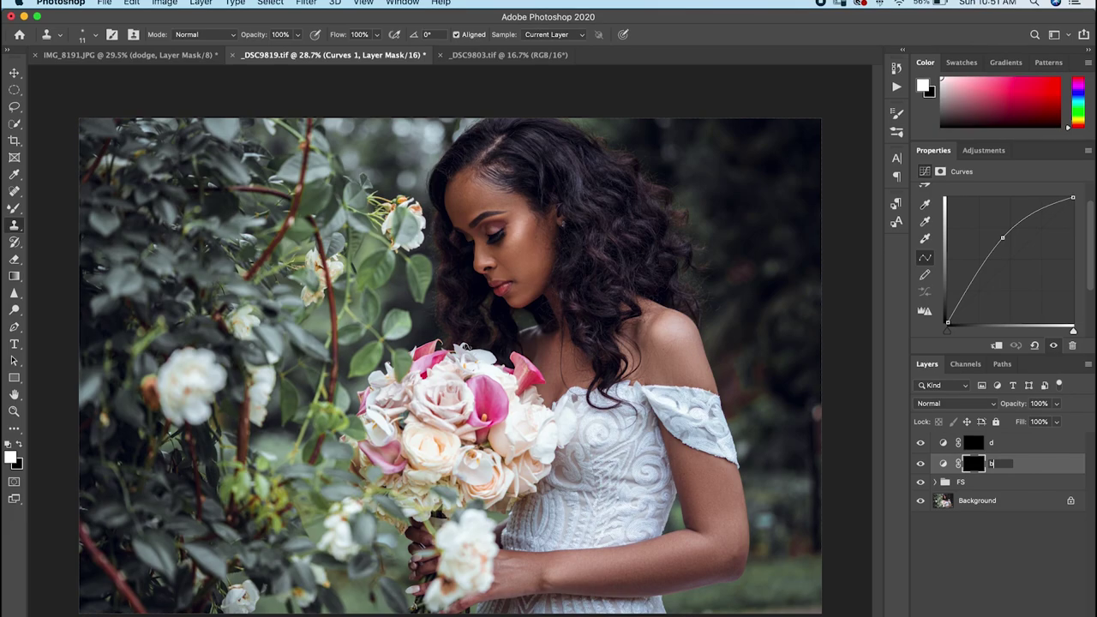
Step: Group the d and b layers as D&B and select the b layer's mask inside the group
left_click(1012, 442, "shift")
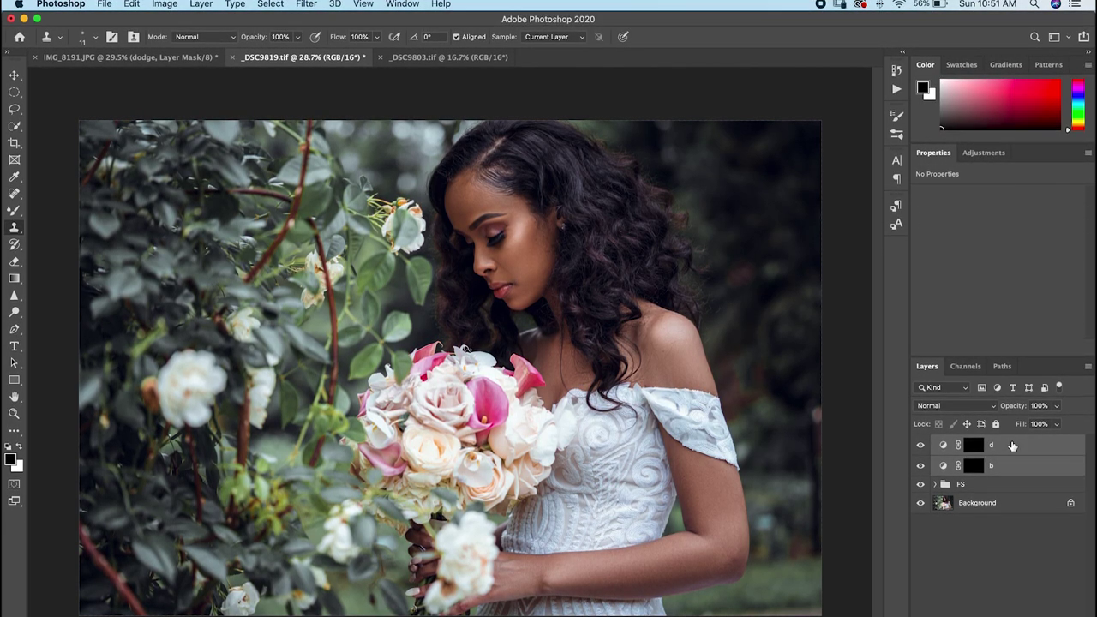
key("super+g")
double_click(966, 444)
type("D&B")
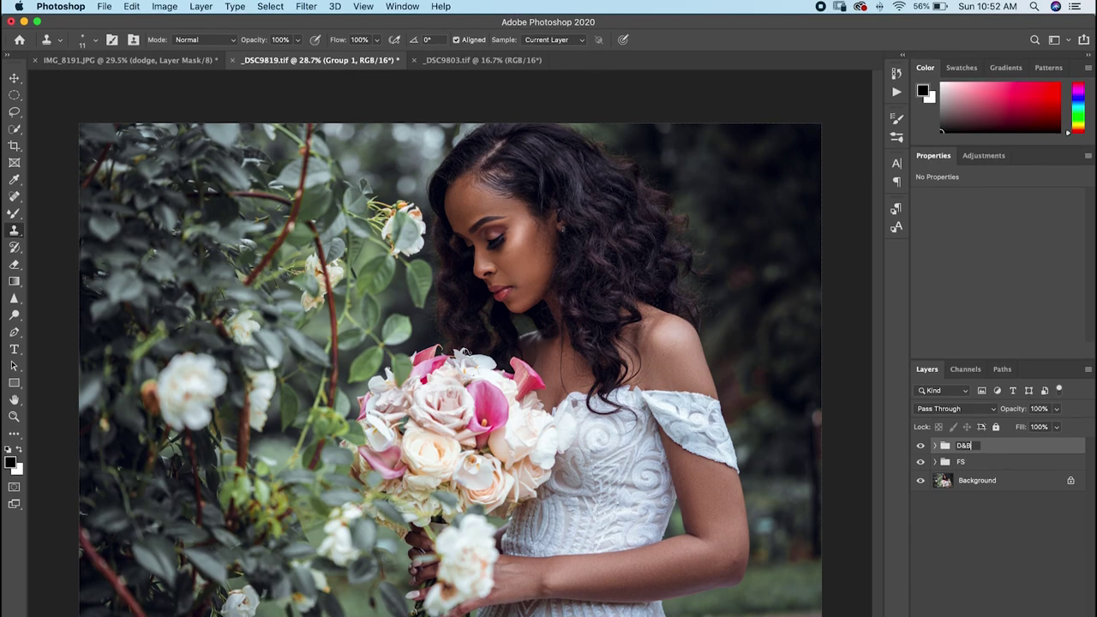
key("Return")
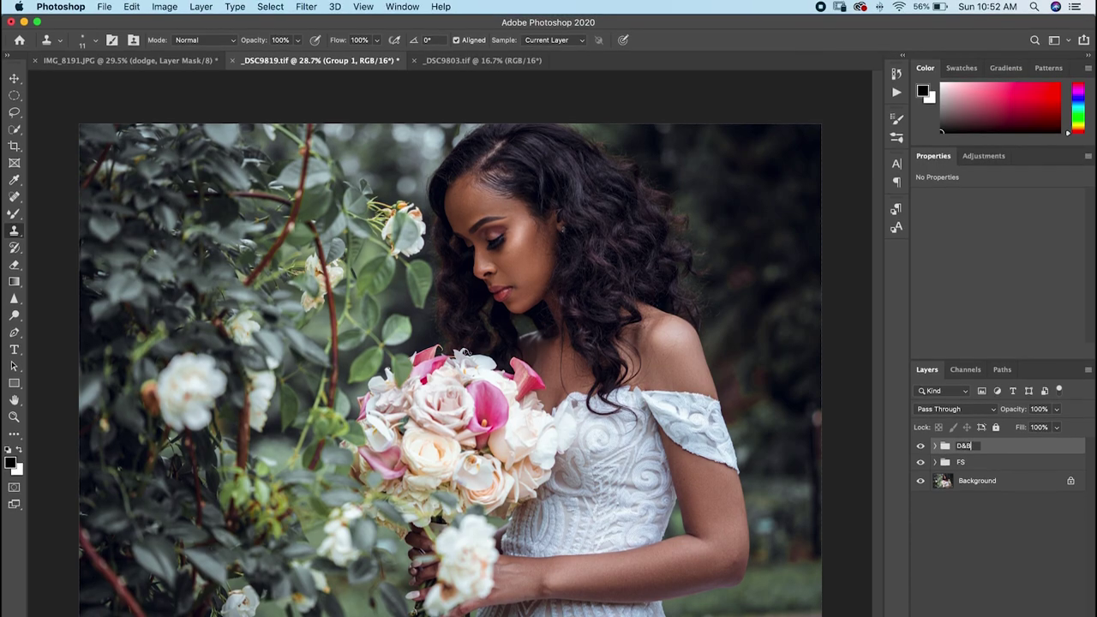
left_click(933, 446)
left_click(976, 484)
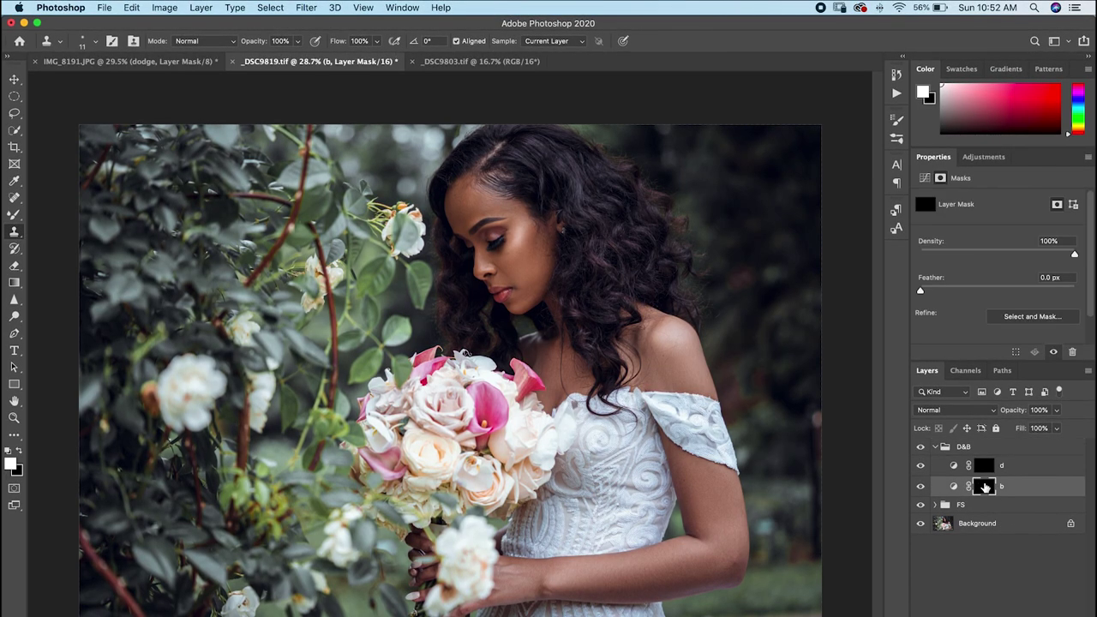
Step: Switch from the Mixer Brush to the regular Brush tool and set its flow to 3%
key("x")
key("b")
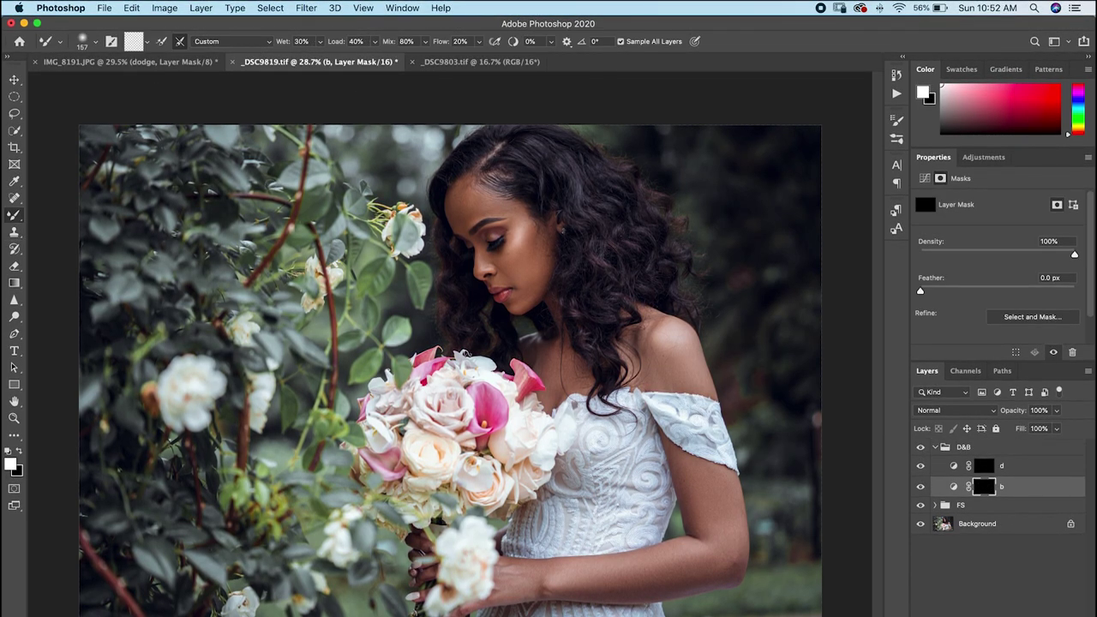
left_click_drag(7, 217, 66, 214)
left_click_drag(374, 245, 407, 244)
left_click(361, 41)
key("Return")
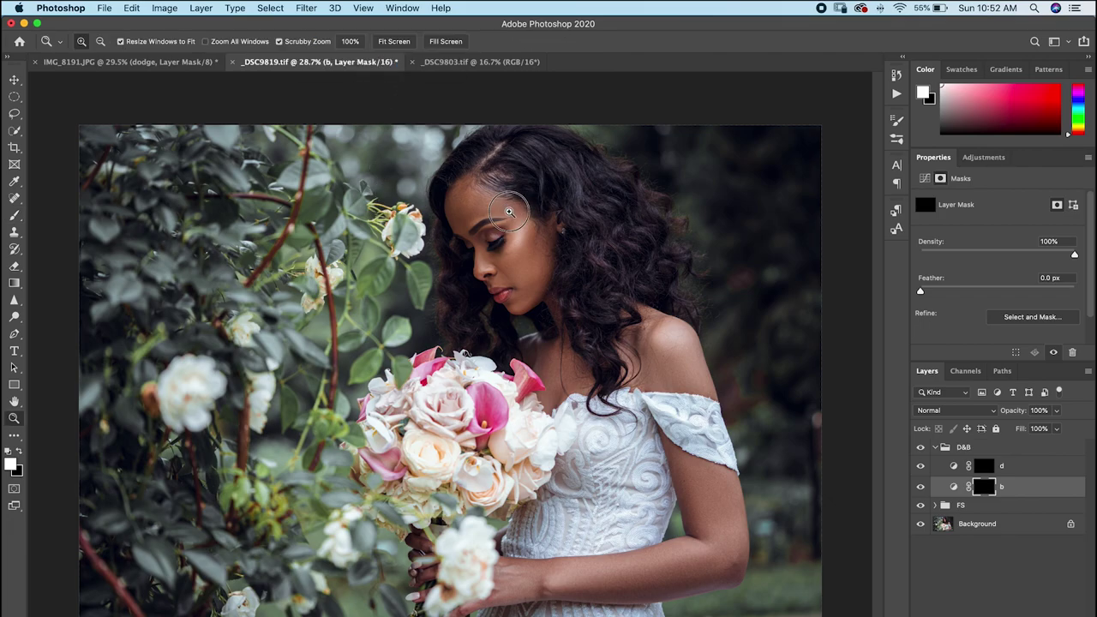
Step: Paint white on the b mask over the highlights of the bride's forehead, nose, cheek, chin and shoulder, adapting the brush size to each area
scroll(504, 220, "up", 3)
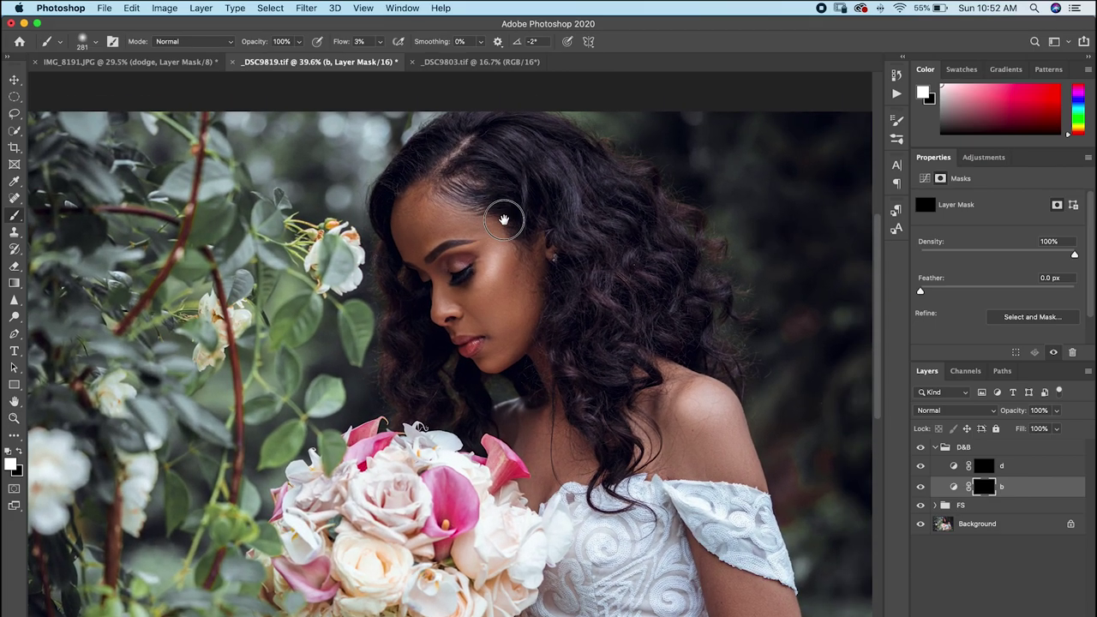
left_click_drag(504, 221, 497, 229)
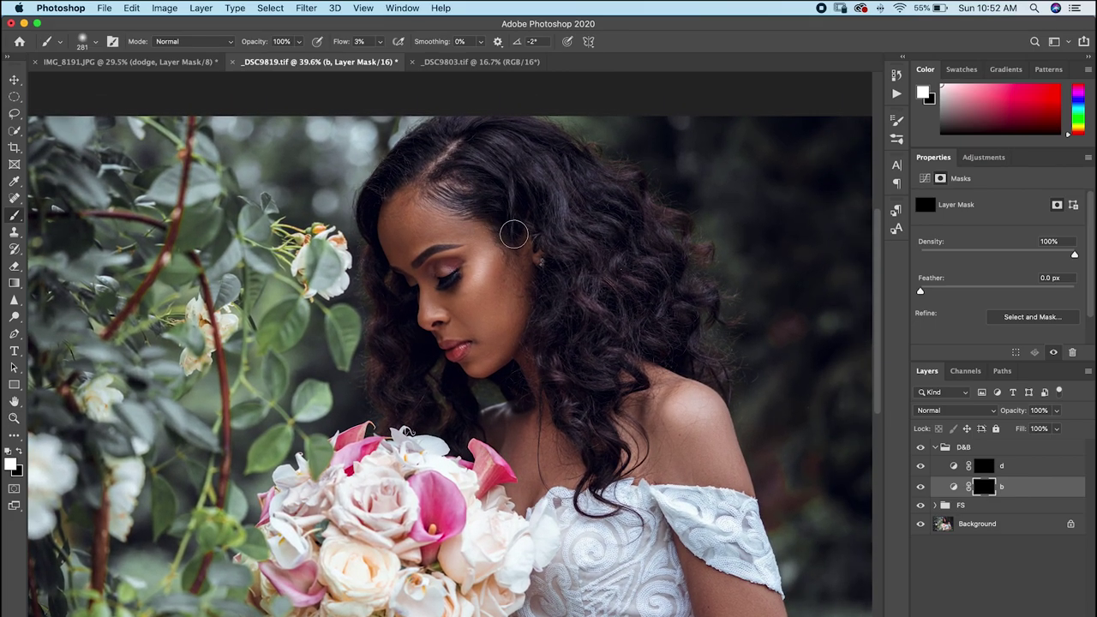
left_click_drag(494, 278, 467, 277)
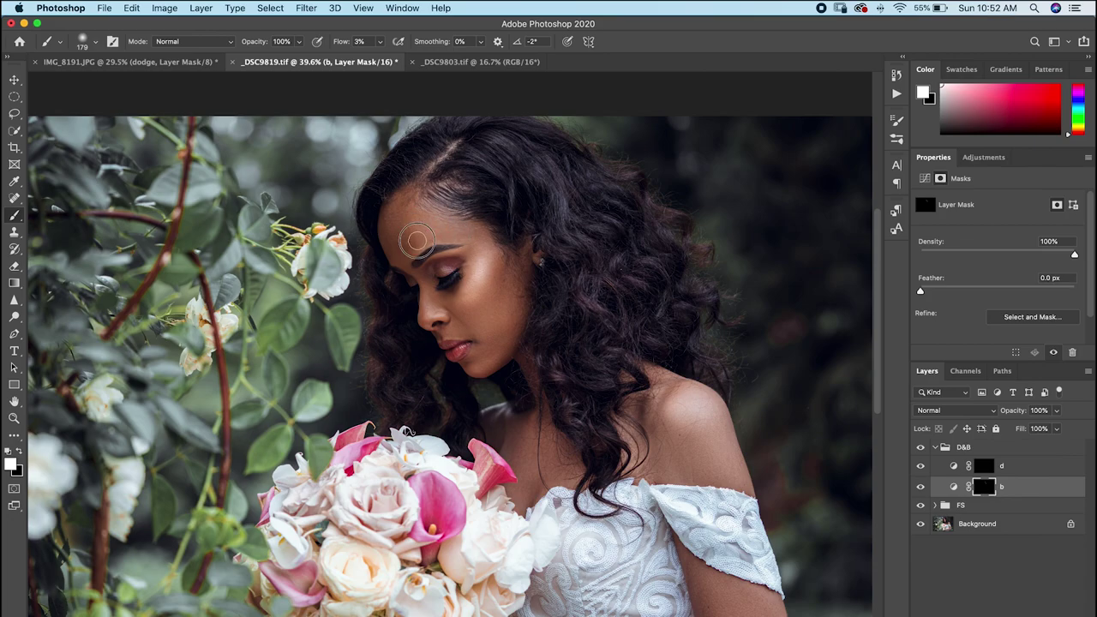
left_click_drag(434, 300, 403, 300)
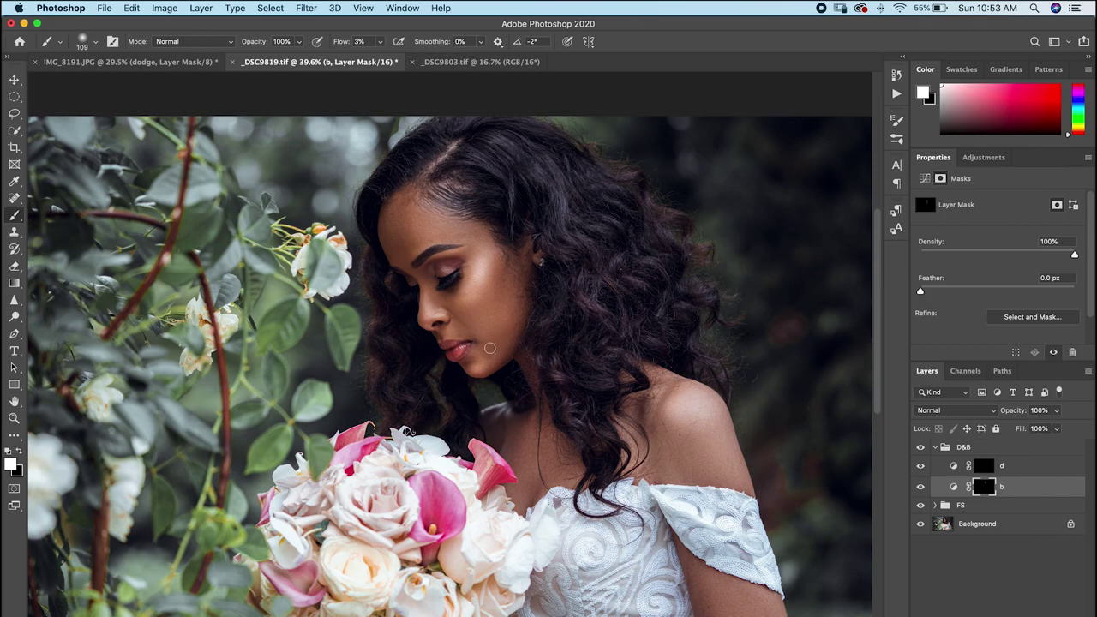
mouse_move(490, 351)
left_mouse_down()
mouse_move(523, 342)
mouse_move(479, 293)
left_mouse_up()
mouse_move(711, 403)
left_mouse_down()
mouse_move(731, 404)
mouse_move(715, 414)
left_mouse_up()
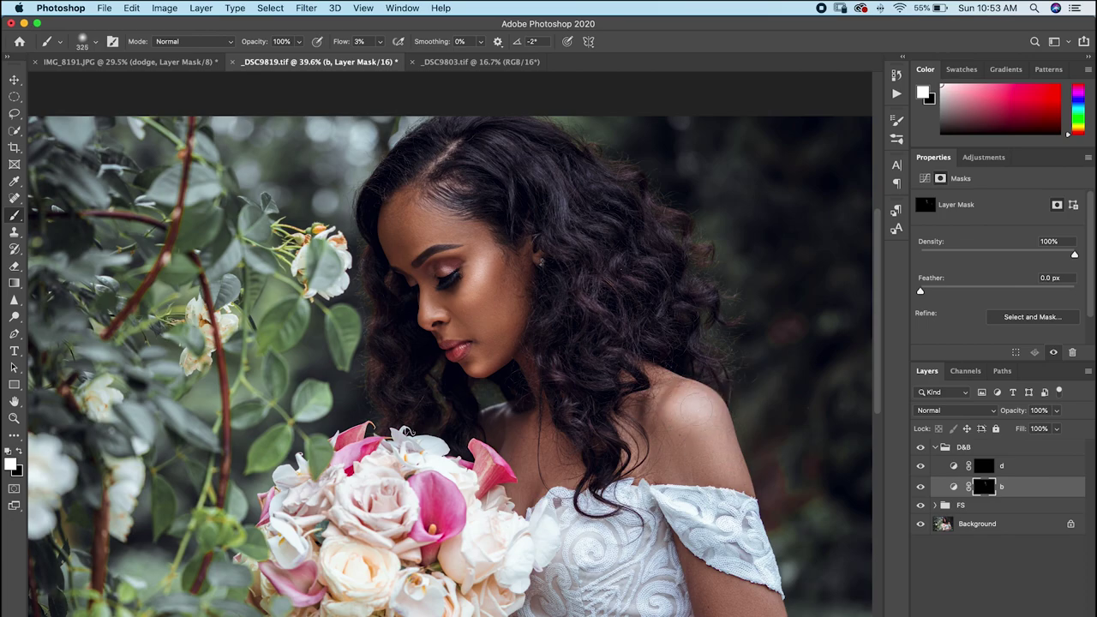
scroll(723, 506, "down", 5)
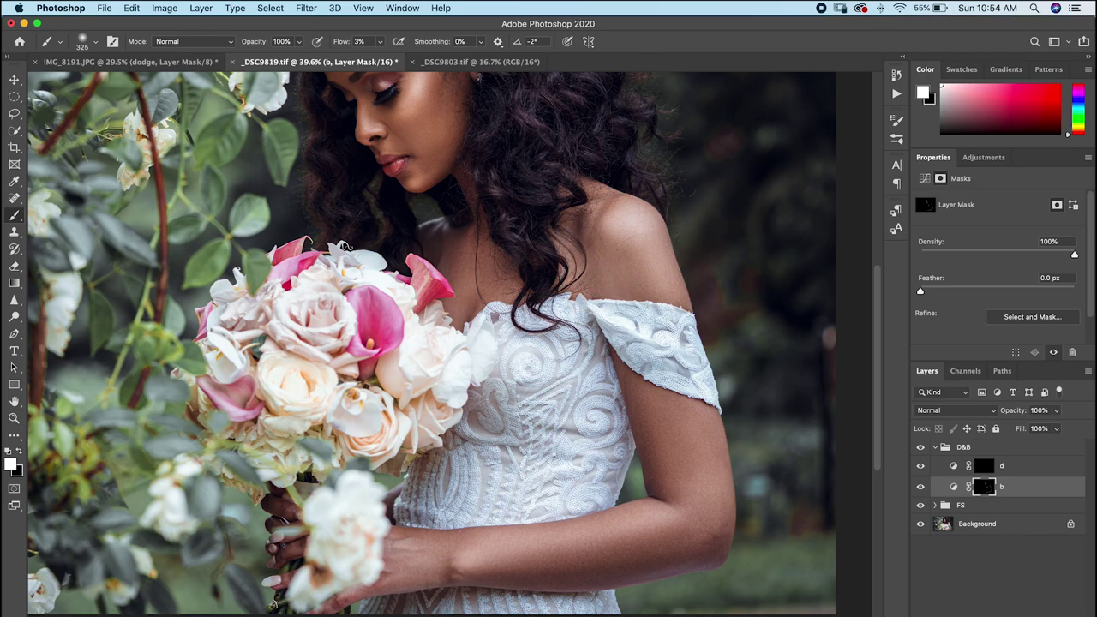
scroll(635, 450, "up", 5)
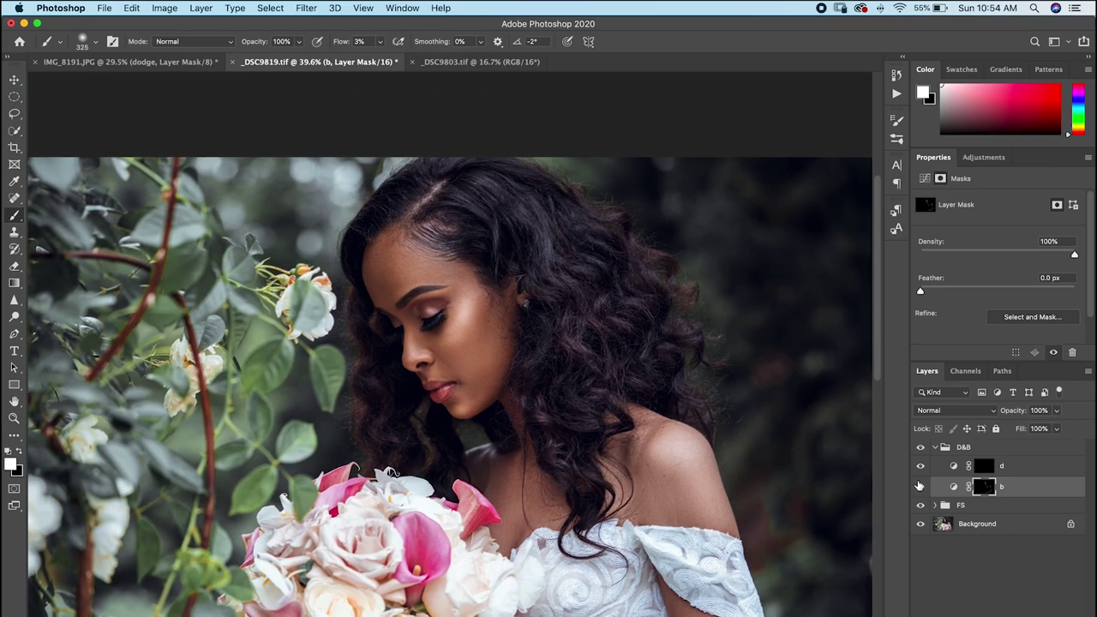
Step: Compare the bride's skin with and without the b brightening layer
left_click(920, 486)
left_click(920, 486)
left_click(921, 487)
left_click(921, 486)
left_click(921, 486)
left_click(921, 486)
Step: Brighten smaller highlights on the b mask with a brush of about 103 px and compare the layer's before and after
left_click_drag(426, 380, 400, 381)
scroll(514, 257, "up", 3)
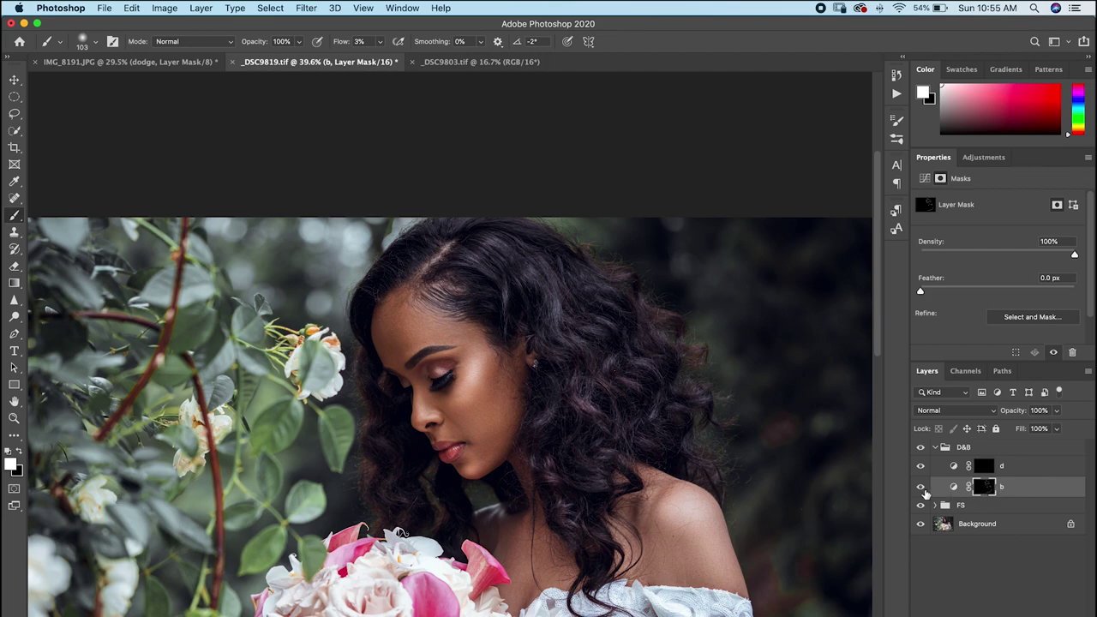
left_click(921, 486)
left_click(921, 487)
left_click(921, 487)
left_click(921, 487)
left_click(922, 487)
Step: Select the d layer's mask, set the brush flow to 2%, and darken the shadow areas of the cheek, jaw and forehead
left_click(982, 467)
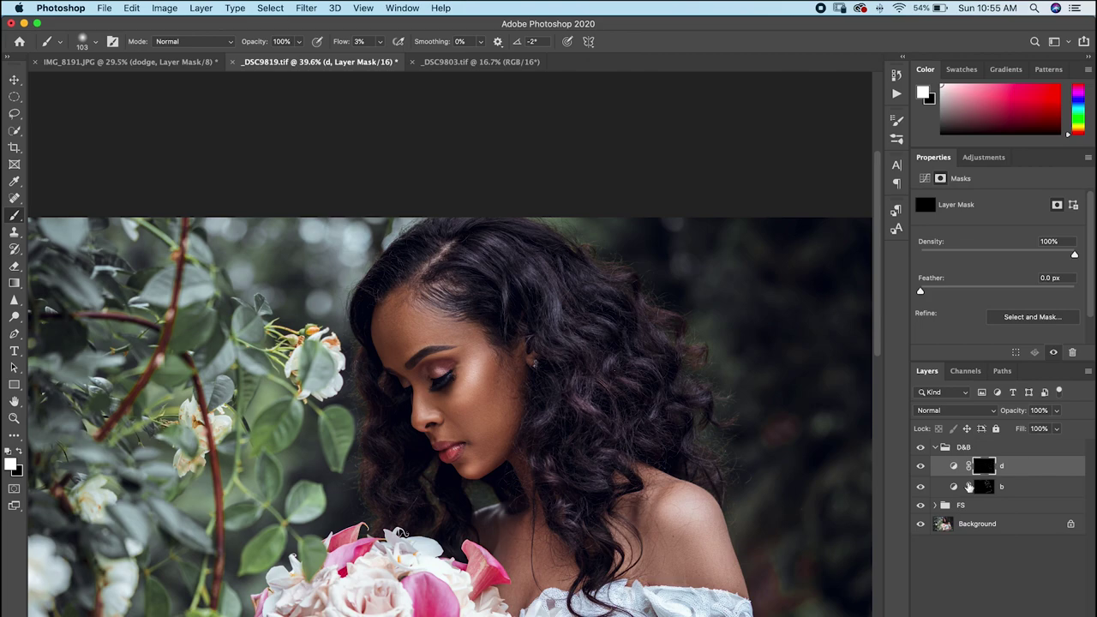
left_click_drag(497, 455, 513, 454)
left_click(371, 41)
left_click_drag(507, 391, 466, 428)
mouse_move(395, 346)
left_mouse_down()
mouse_move(382, 319)
mouse_move(412, 256)
mouse_move(379, 277)
mouse_move(385, 310)
left_mouse_up()
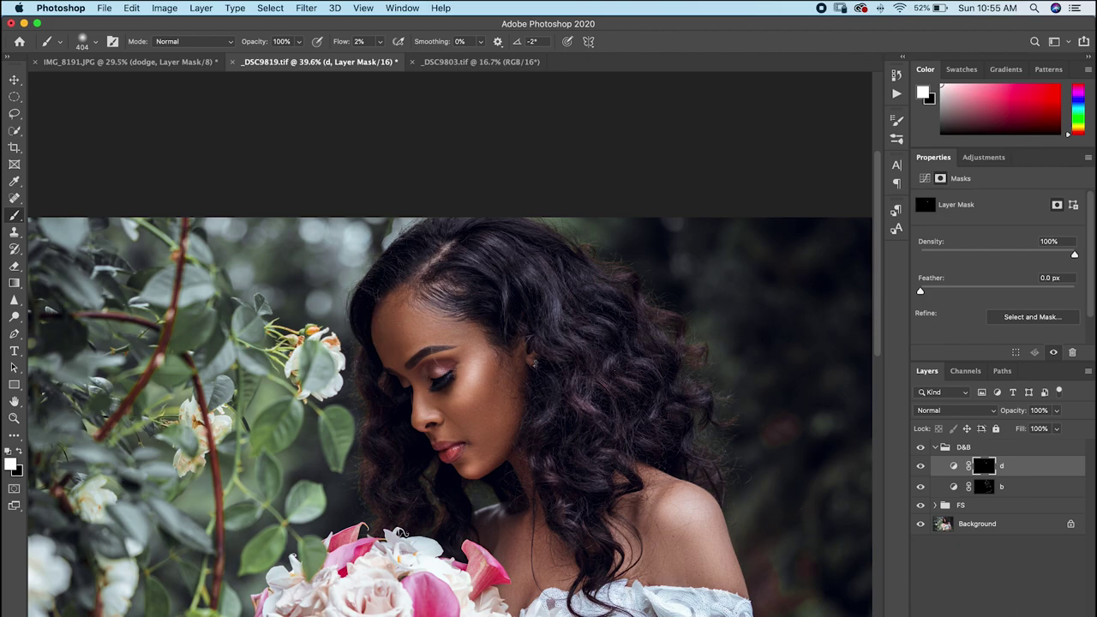
Step: Paint further shadows on the d mask over the bride's hair, chest and arm, adjusting the brush size for each area
scroll(450, 366, "up", 5)
scroll(449, 366, "right", 2)
left_click_drag(452, 370, 446, 372)
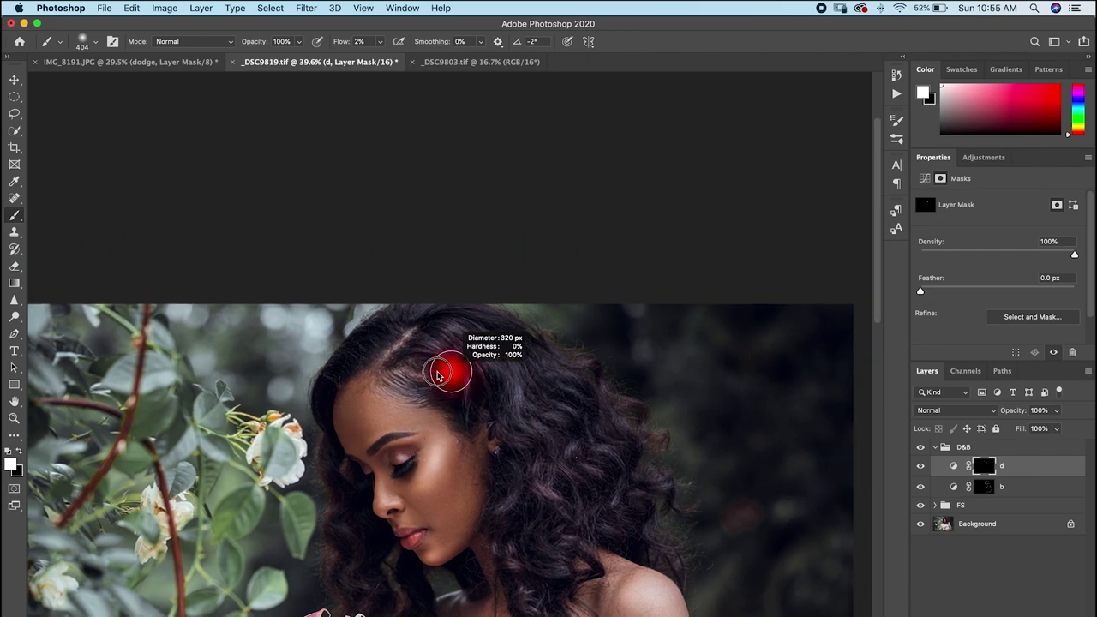
mouse_move(480, 337)
left_mouse_down()
mouse_move(431, 383)
mouse_move(463, 386)
mouse_move(442, 379)
mouse_move(461, 415)
mouse_move(508, 377)
mouse_move(483, 400)
mouse_move(516, 378)
mouse_move(498, 386)
mouse_move(568, 379)
mouse_move(553, 385)
mouse_move(540, 455)
mouse_move(582, 427)
mouse_move(525, 467)
mouse_move(562, 446)
mouse_move(540, 459)
mouse_move(549, 533)
mouse_move(539, 543)
mouse_move(556, 563)
left_mouse_up()
scroll(448, 588, "down", 5)
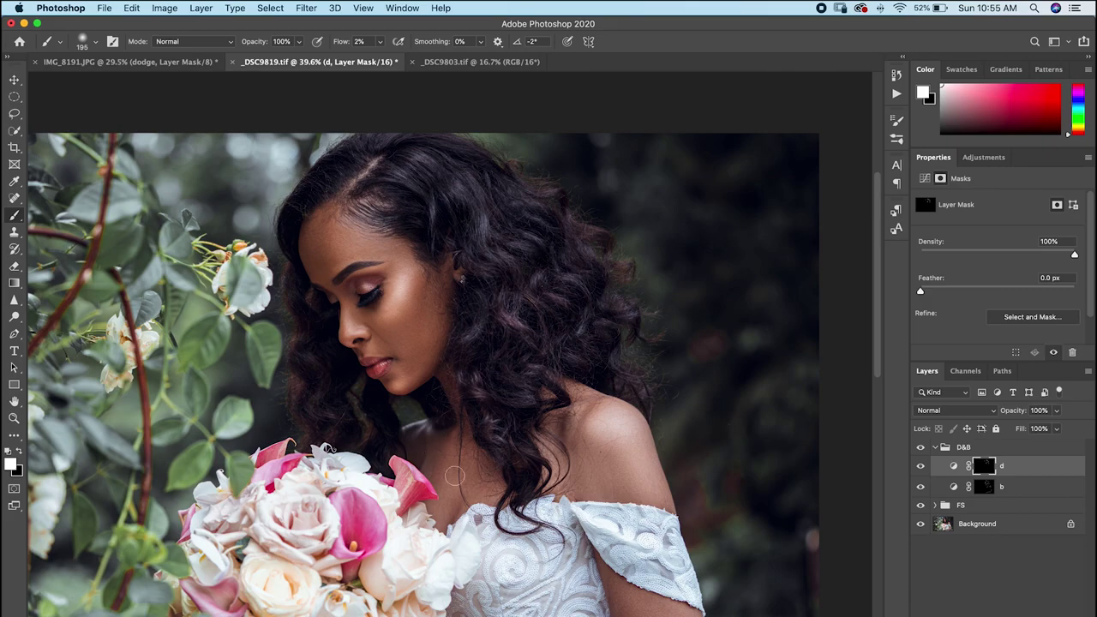
scroll(495, 525, "down", 5)
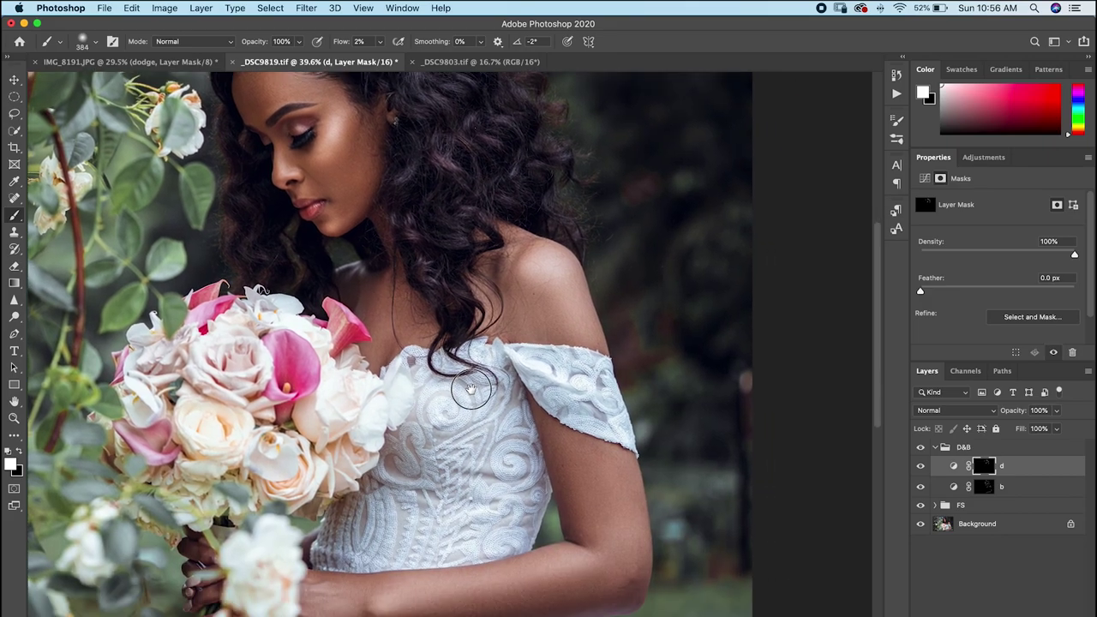
mouse_move(545, 448)
left_mouse_down()
mouse_move(569, 497)
mouse_move(557, 501)
left_mouse_up()
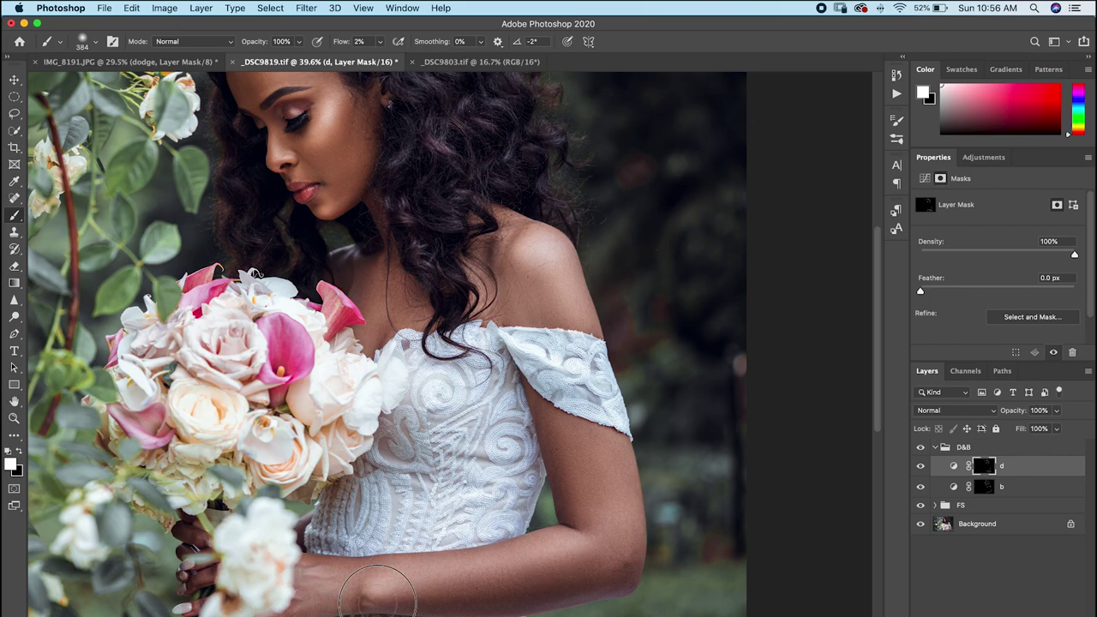
Step: Compare the bride's face, shoulder and arm with and without the d darkening layer
left_click(920, 467)
left_click(921, 467)
left_click_drag(614, 399, 656, 482)
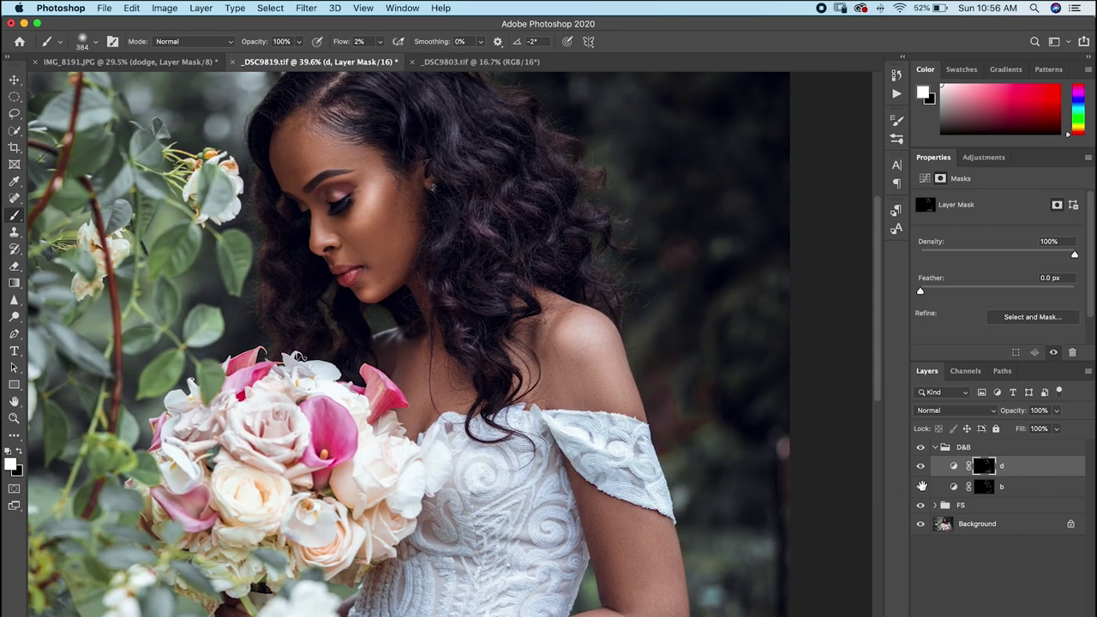
left_click(922, 466)
left_click(923, 467)
Step: Select and collapse the D&B group, then compare the whole retouched photo with the original Background layer
left_click(963, 446)
left_click(935, 446)
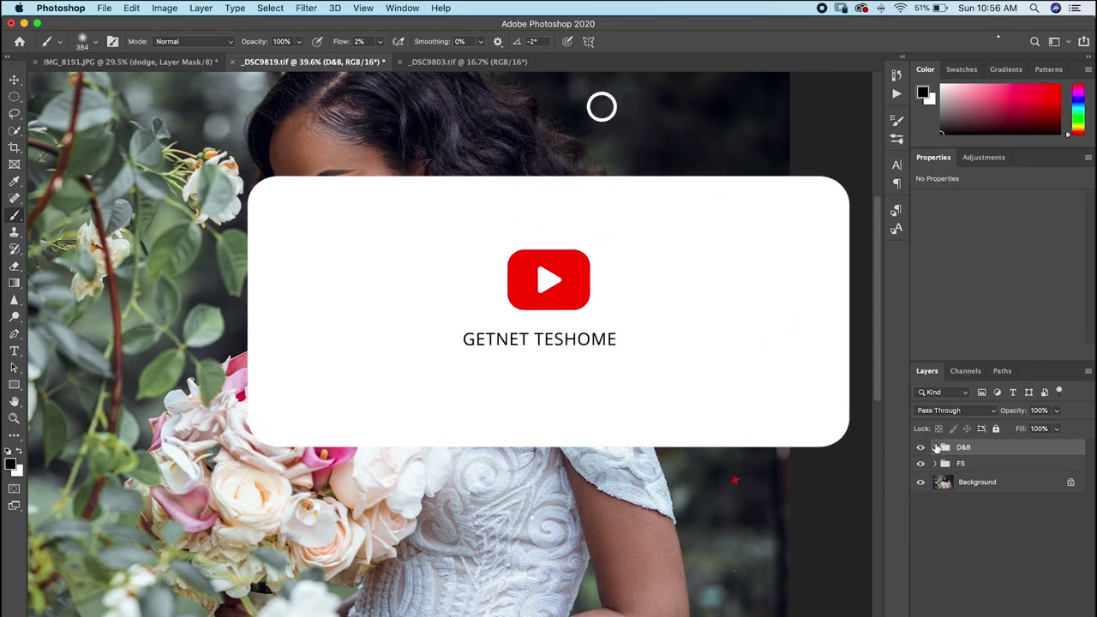
key("z")
left_click_drag(636, 459, 591, 459)
left_click(921, 483, "alt")
left_click(921, 482, "alt")
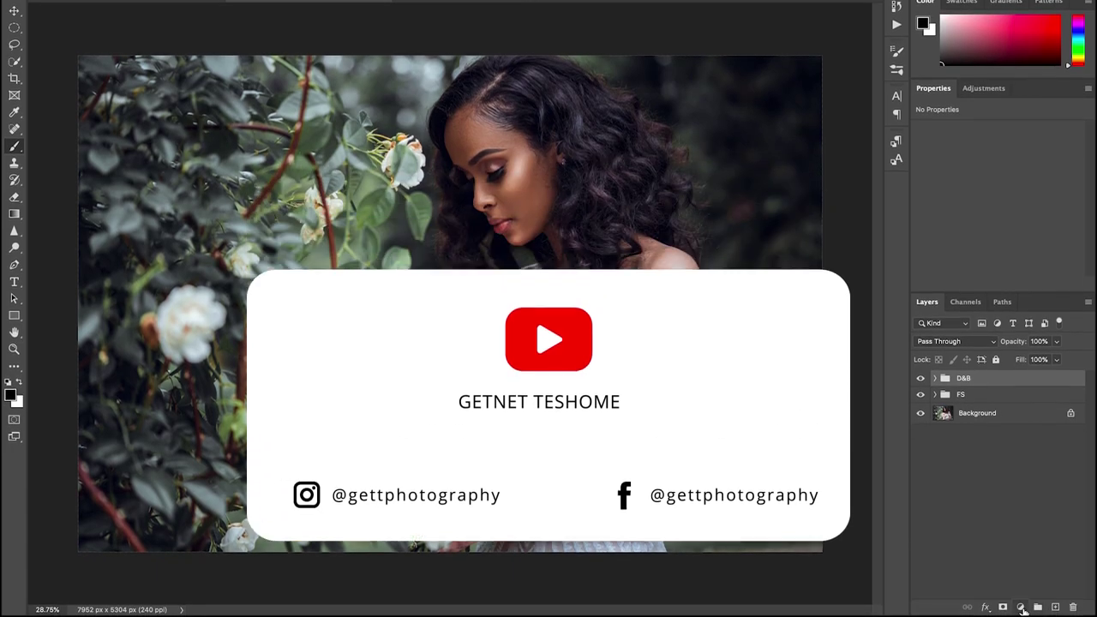
Step: Add a Selective Color adjustment layer above D&B and set its Blacks to Magenta +2, Yellow -3 and Black +1
left_click(1019, 606)
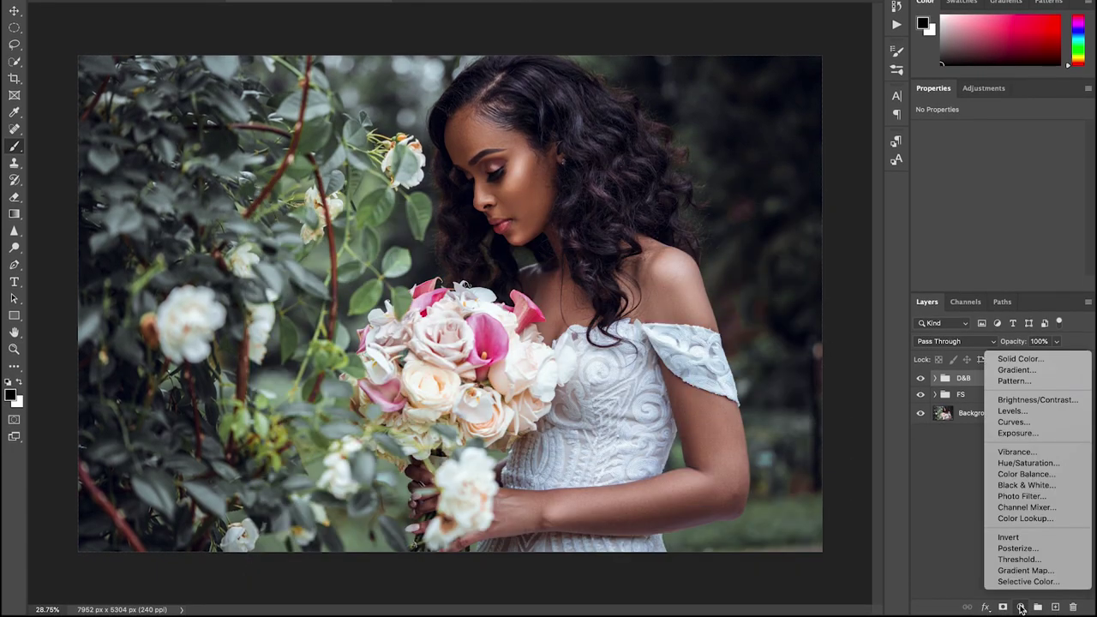
left_click(1030, 581)
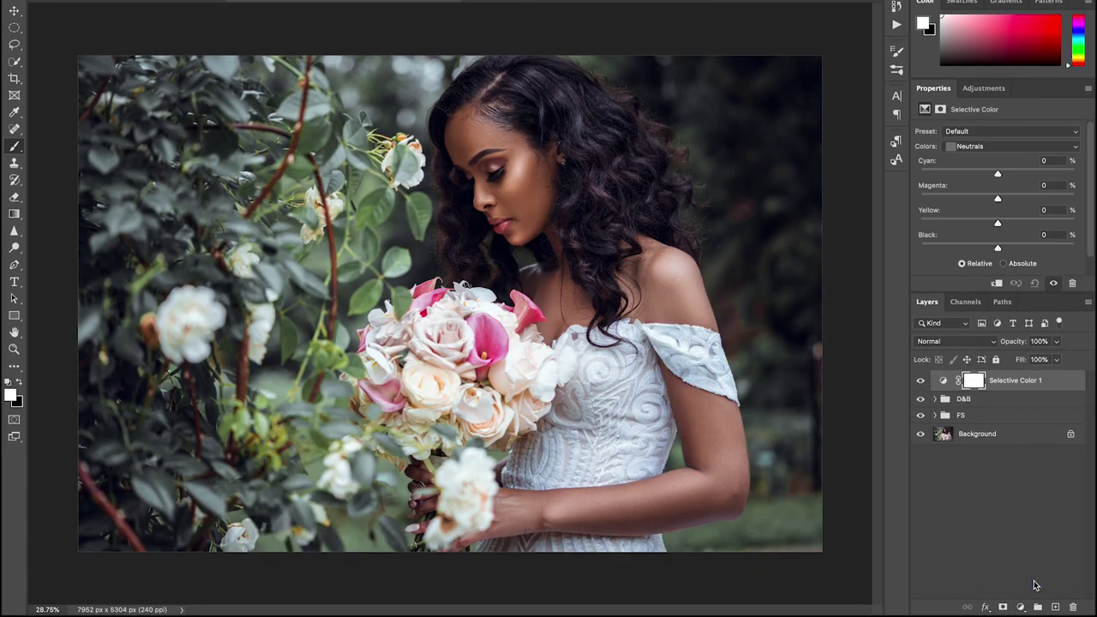
left_click(987, 146)
left_click(993, 158)
left_click_drag(997, 224, 995, 225)
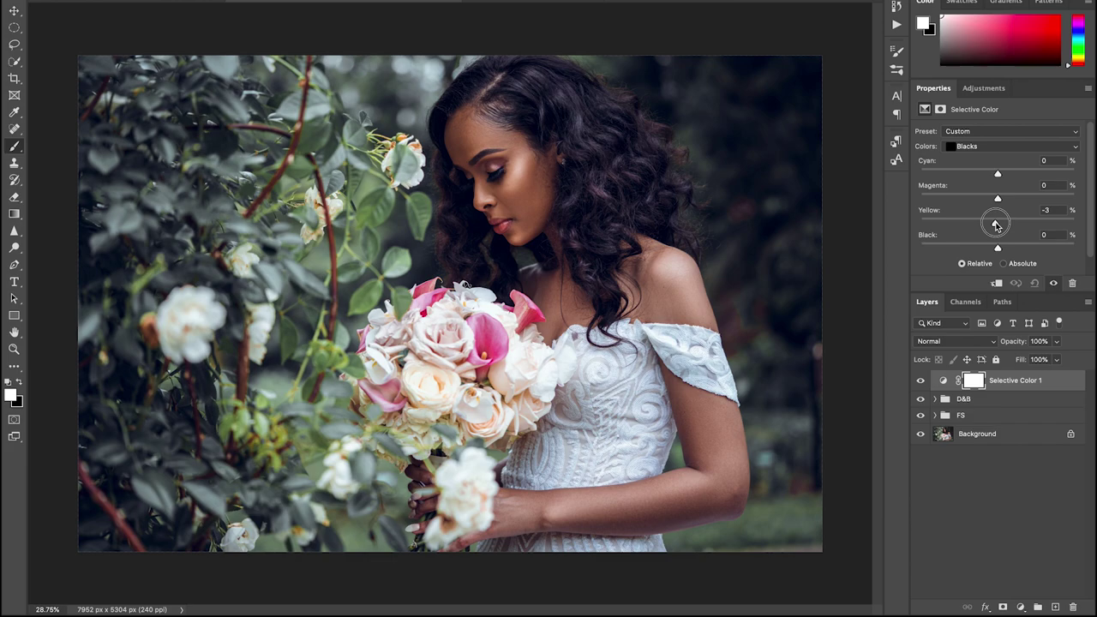
left_click_drag(996, 248, 998, 248)
left_click_drag(998, 201, 986, 202)
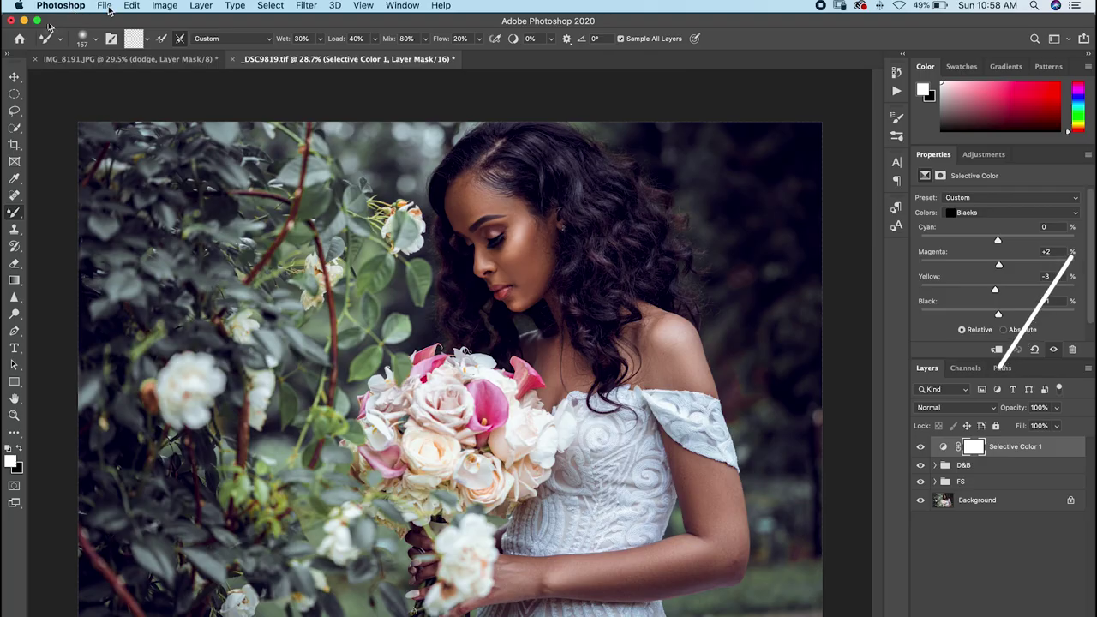
Step: Export the finished photo as a JPG at 100% quality and 7952 × 5304 px, converted to sRGB
left_click(103, 7)
mouse_move(235, 185)
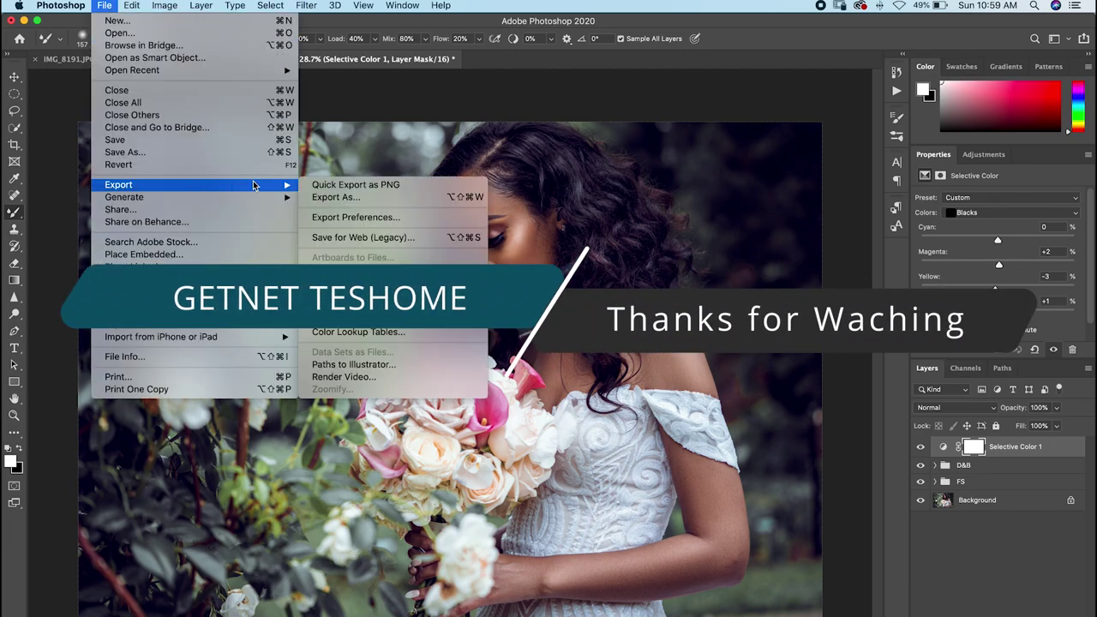
left_click(354, 198)
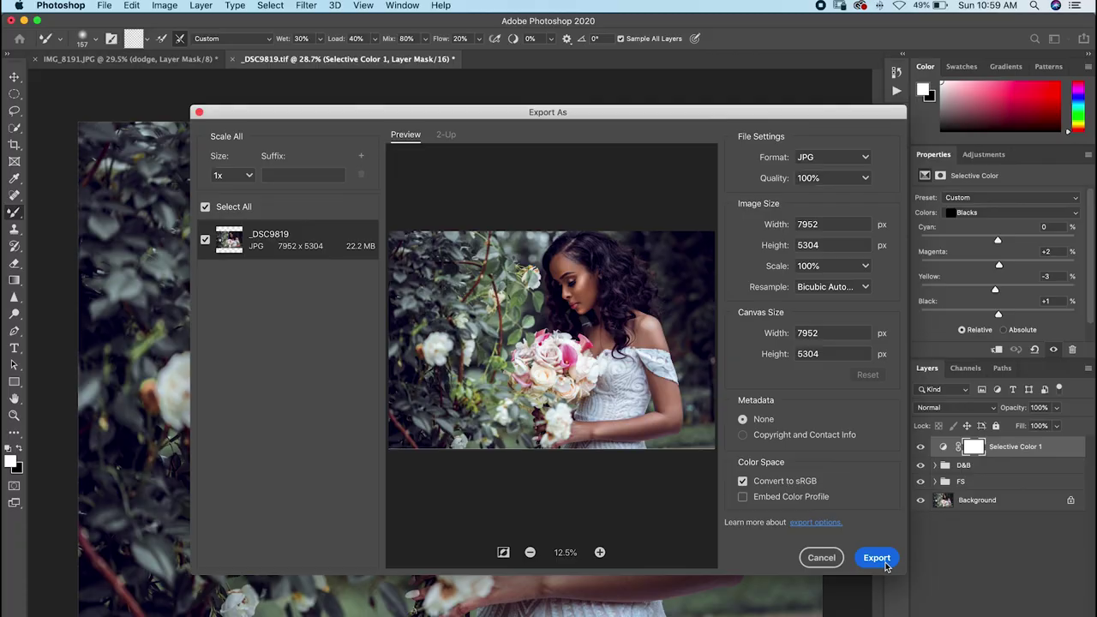
left_click(877, 558)
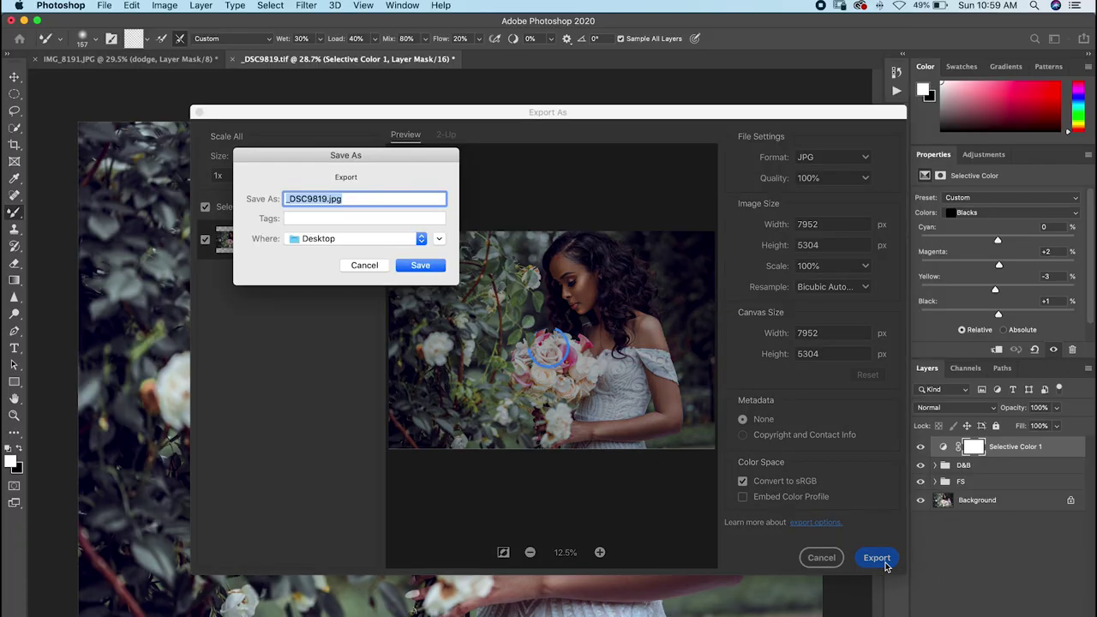